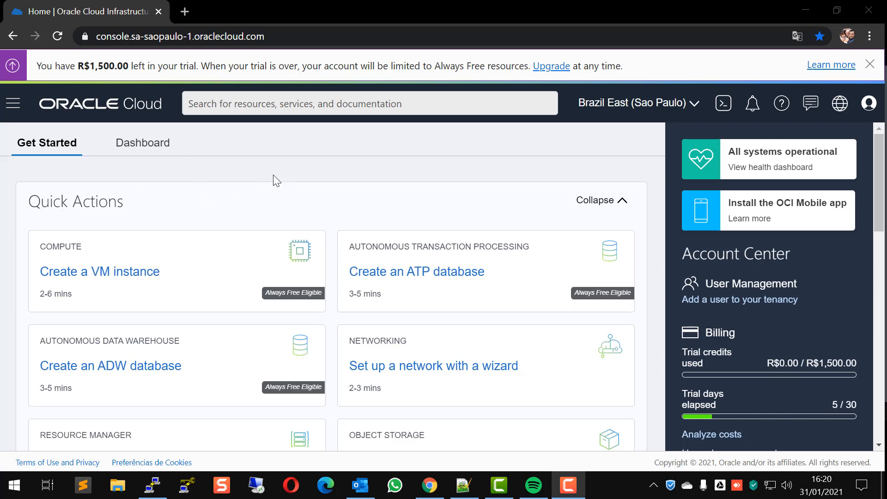
- Open the list of Compute instances and highlight the compartment name in its heading
left_click(10, 106)
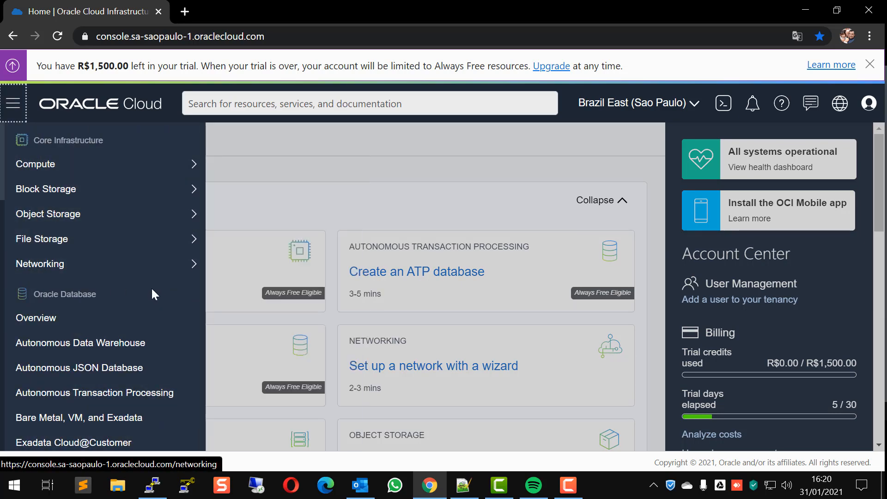
mouse_move(25, 172)
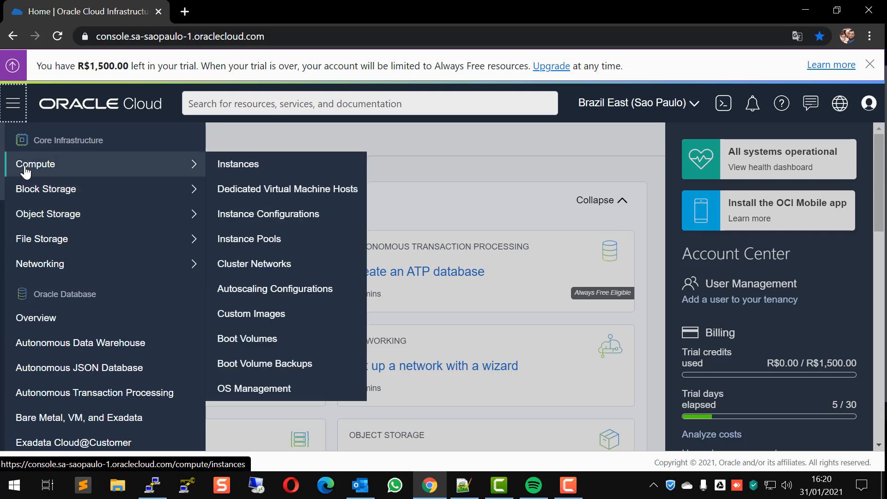
left_click(231, 166)
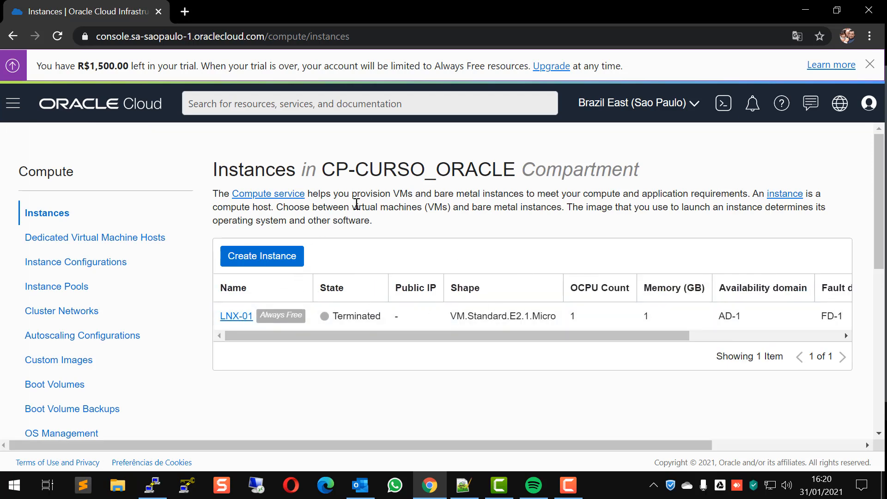
left_click_drag(323, 167, 442, 168)
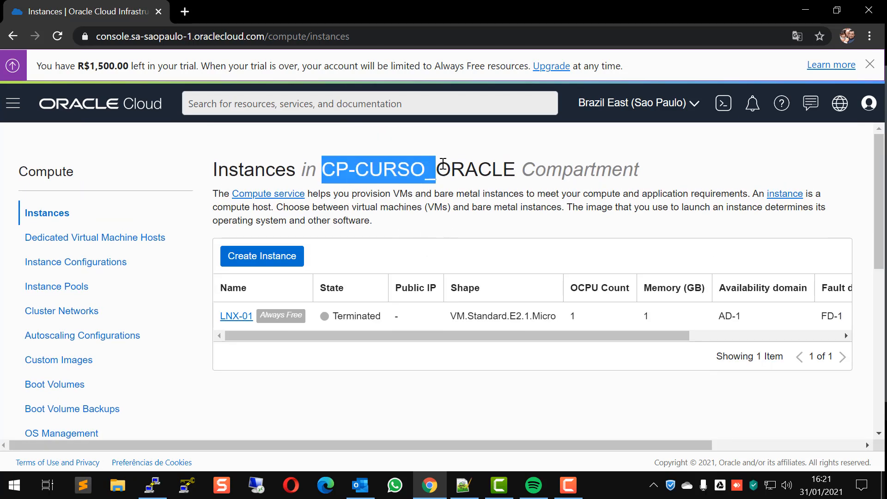
left_click_drag(520, 168, 349, 169)
left_click(482, 192)
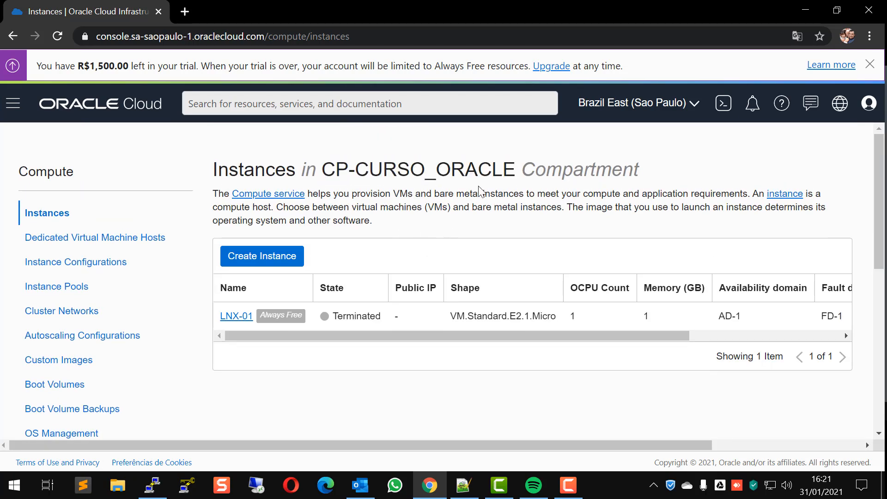
- Switch the instance list's compartment scope to the root compartment and look over its instances
scroll(277, 324, "down", 4)
left_click(115, 319)
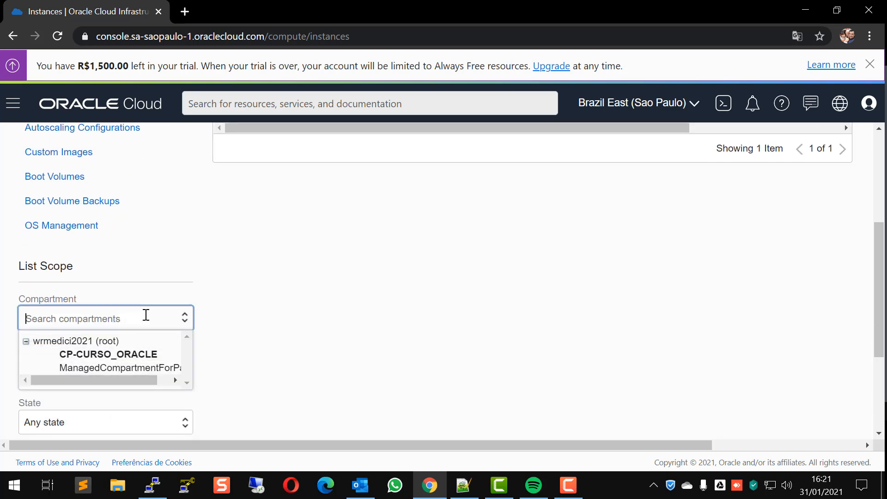
left_click(184, 327)
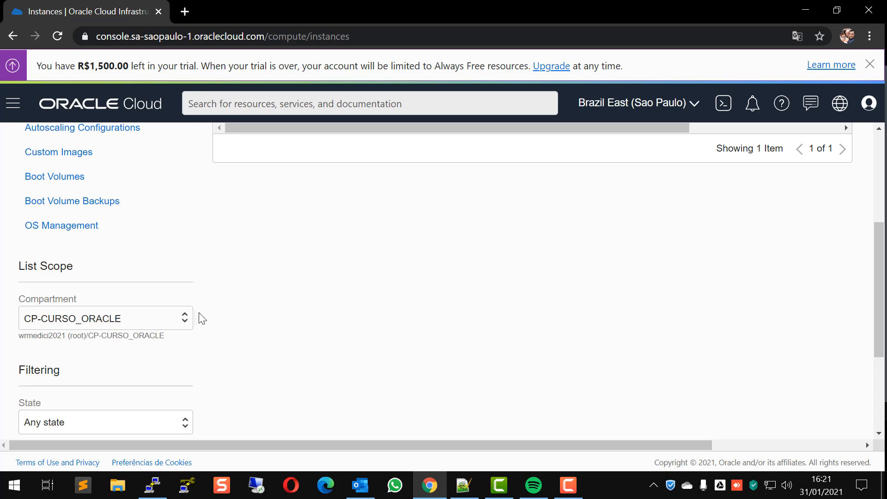
left_click(187, 319)
left_click(134, 340)
scroll(322, 248, "up", 3)
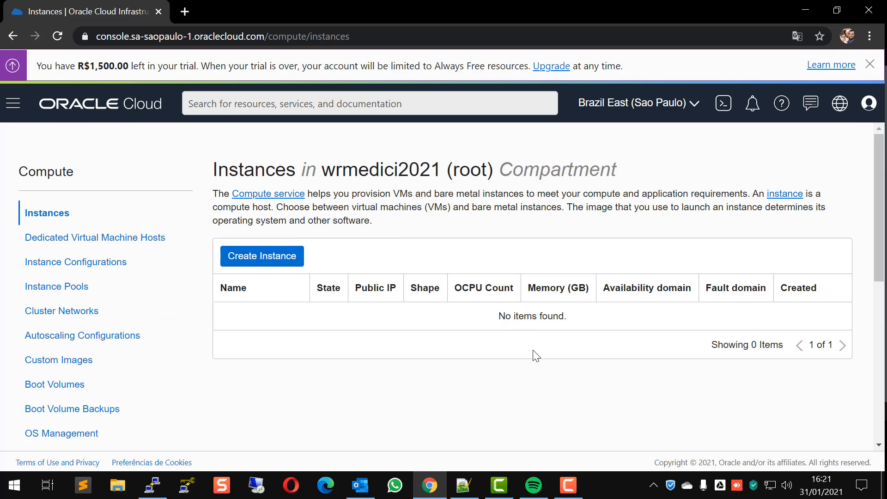
scroll(499, 302, "down", 5)
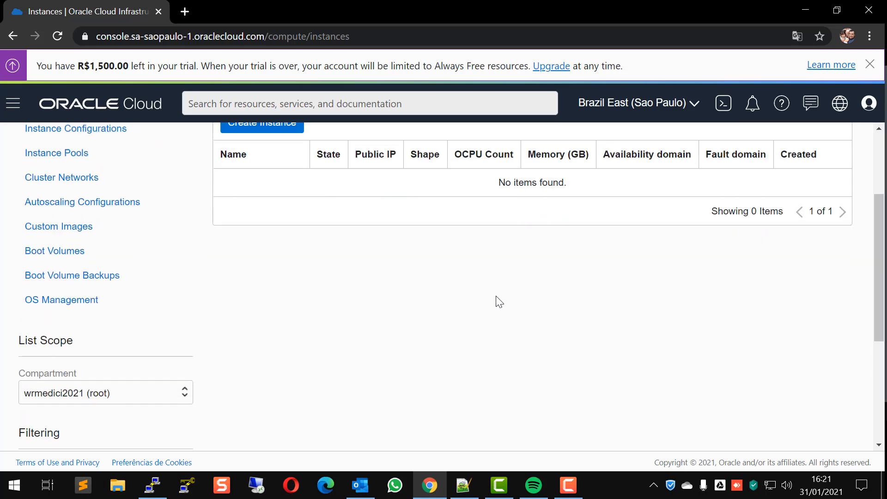
scroll(416, 303, "up", 4)
scroll(307, 277, "down", 5)
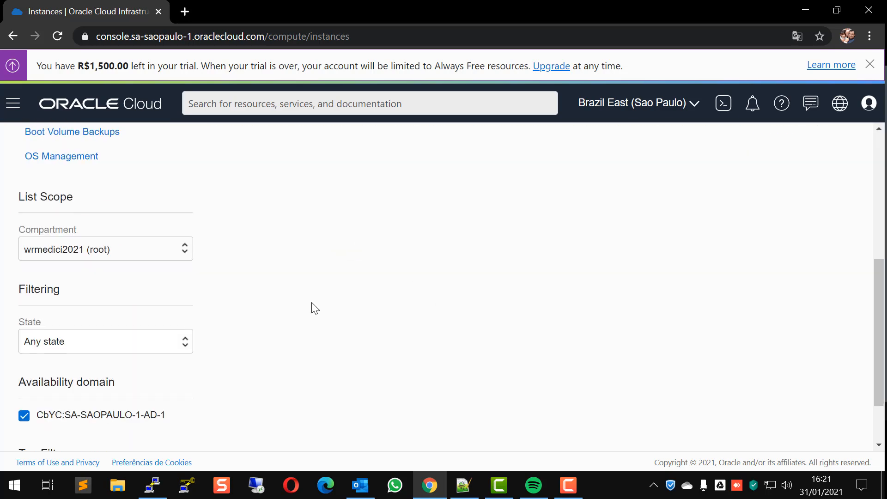
scroll(332, 295, "up", 4)
scroll(222, 323, "down", 3)
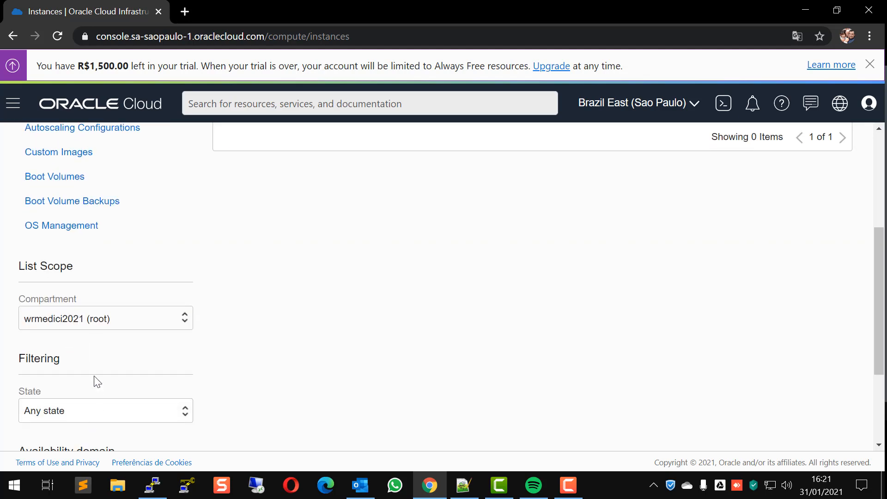
- Set the instance list's compartment scope back to CP-CURSO_ORACLE
left_click(132, 323)
left_click(152, 355)
scroll(349, 353, "up", 5)
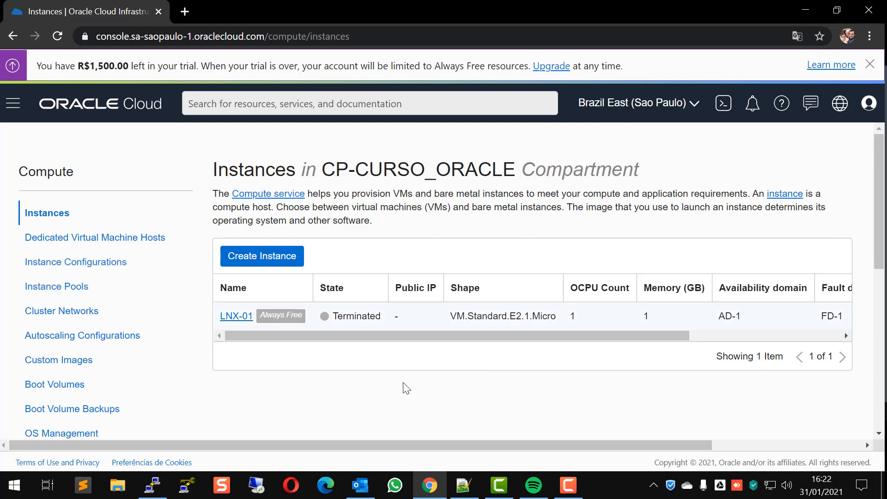
- Start creating a compute instance and name it VMLNX01
left_click(244, 260)
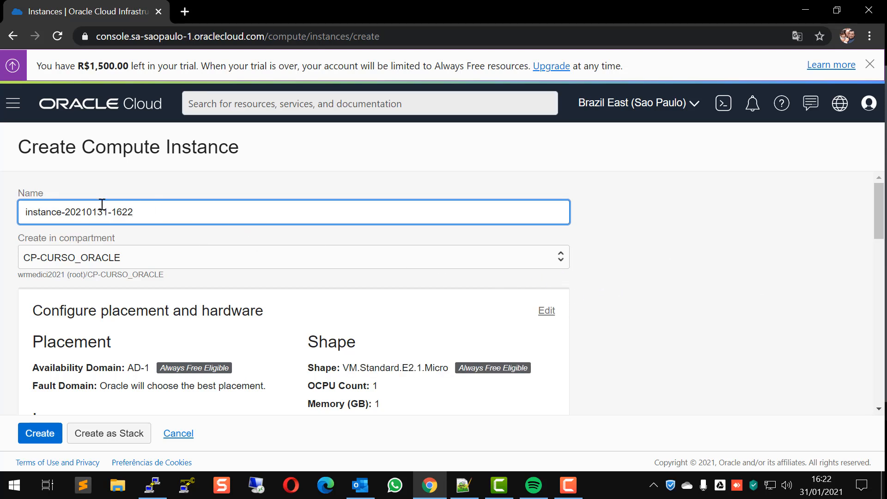
left_click_drag(23, 205, 245, 193)
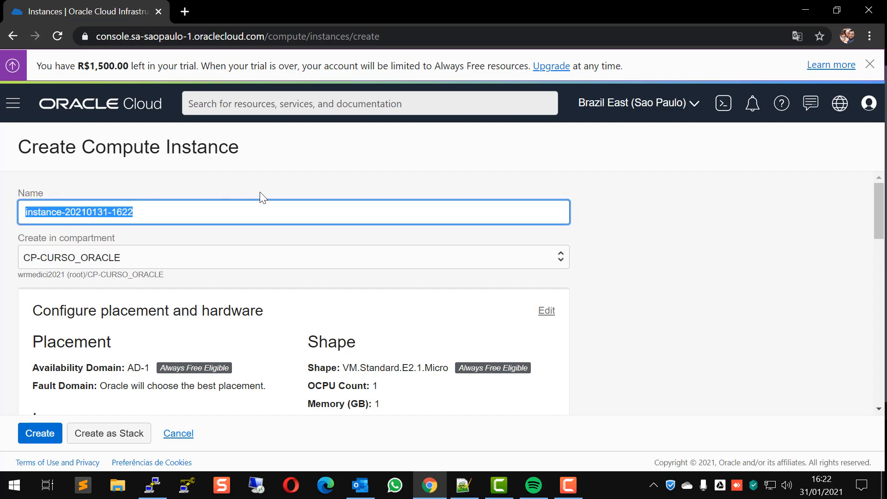
type("vm")
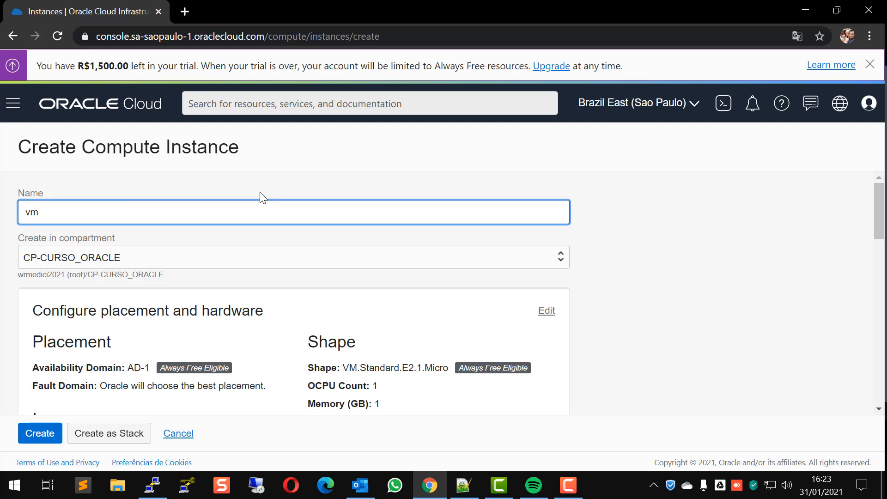
key("BackSpace")
key("BackSpace")
type("VMLNX01")
- Check the compartments offered for the new instance, keeping CP-CURSO_ORACLE selected
left_click(112, 257)
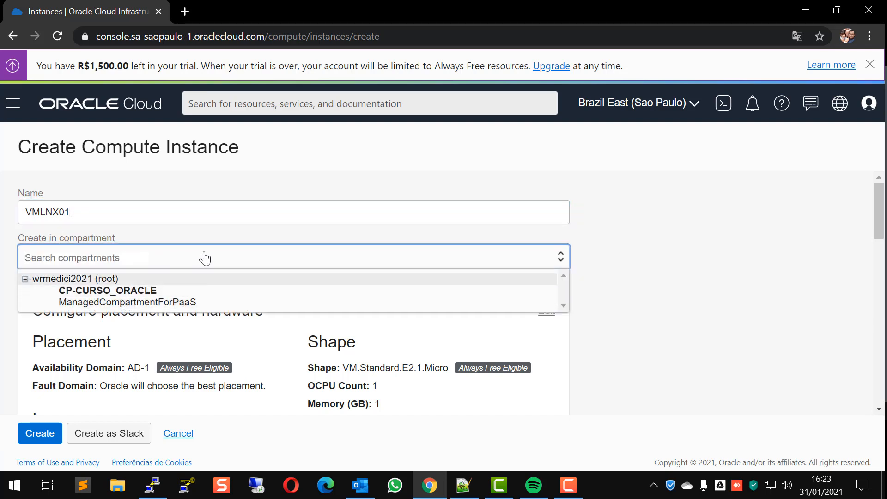
left_click(649, 275)
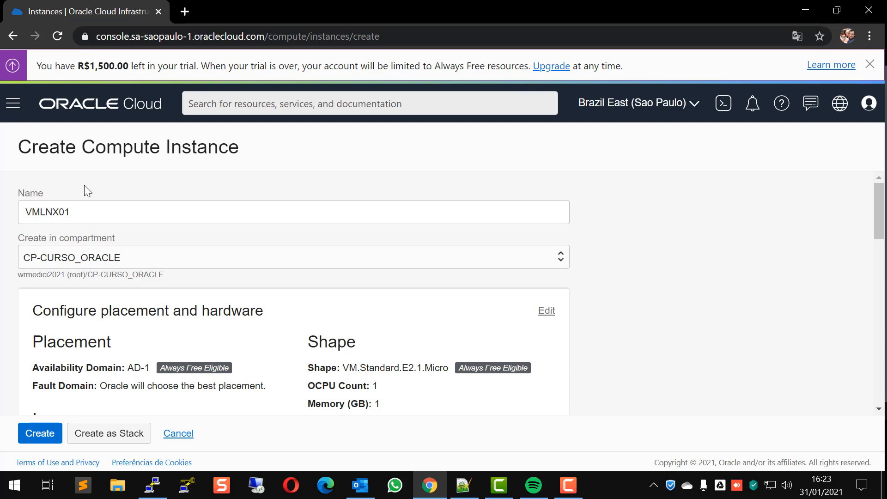
left_click(115, 258)
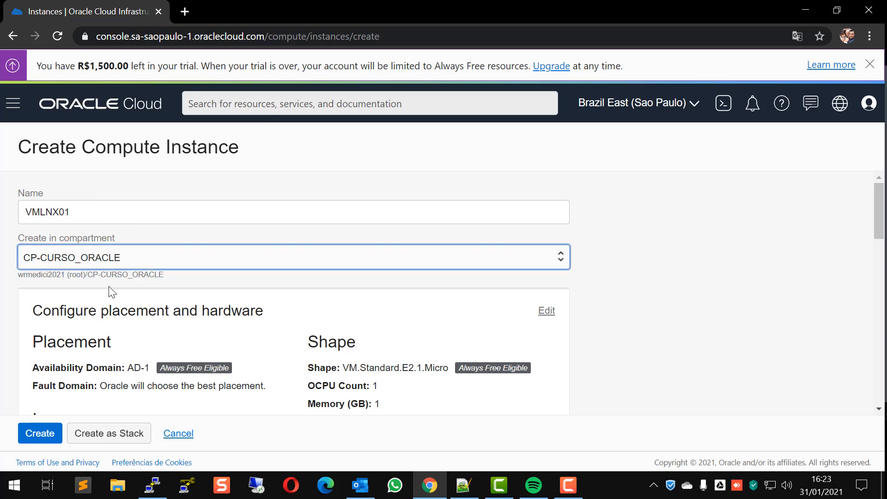
left_click(709, 305)
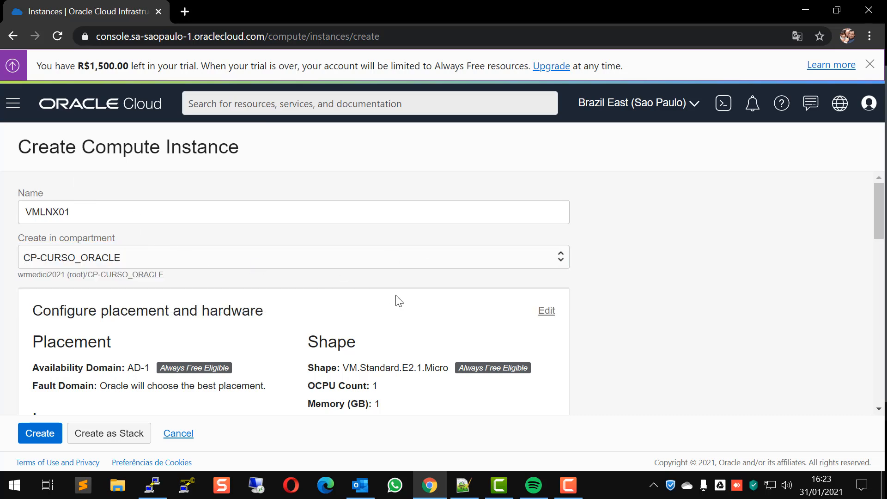
- Review the new instance's placement, image, shape, networking and SSH key settings
scroll(395, 302, "down", 6)
scroll(226, 305, "down", 3)
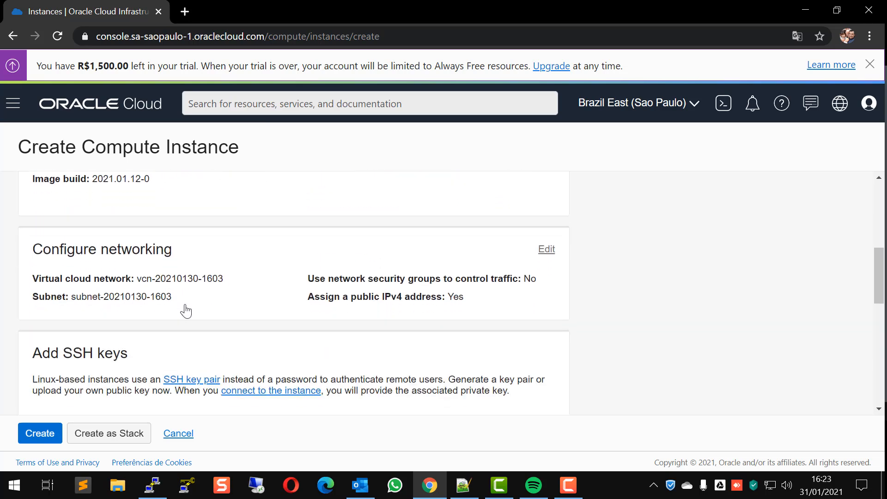
scroll(313, 313, "down", 1)
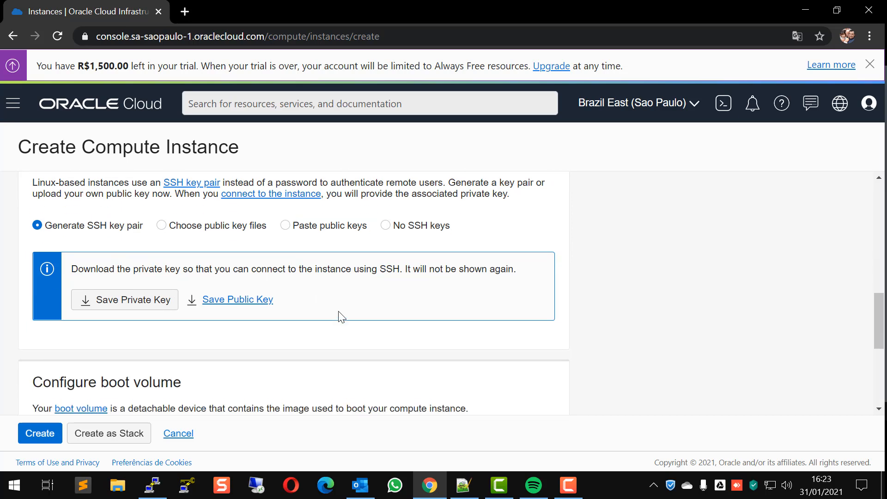
scroll(341, 316, "up", 10)
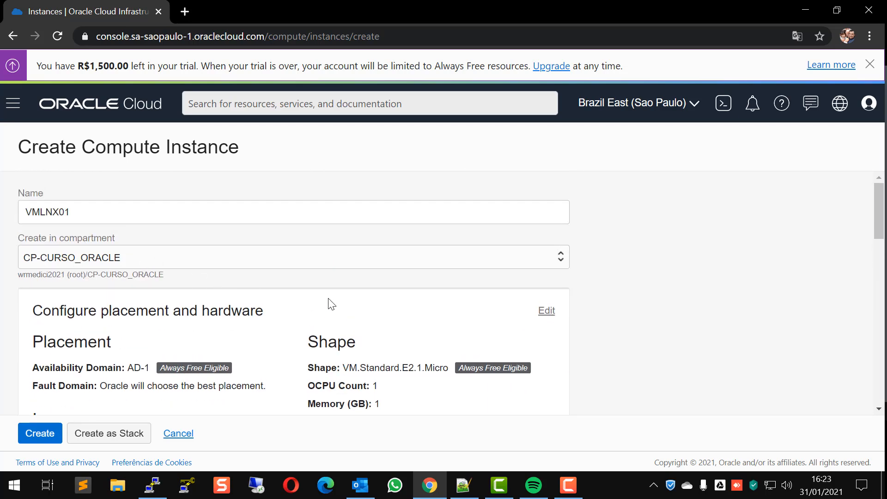
scroll(369, 317, "down", 2)
scroll(410, 317, "down", 2)
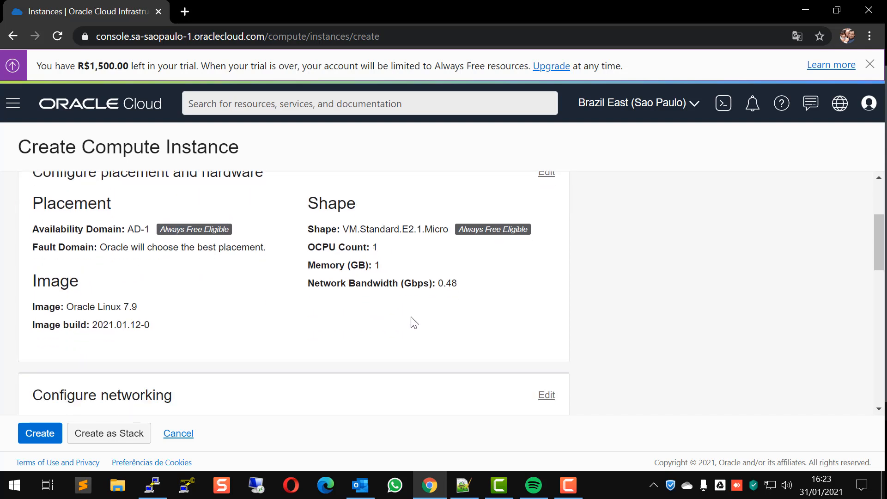
- Expand the placement and hardware settings for editing and review the availability domain
scroll(373, 344, "up", 2)
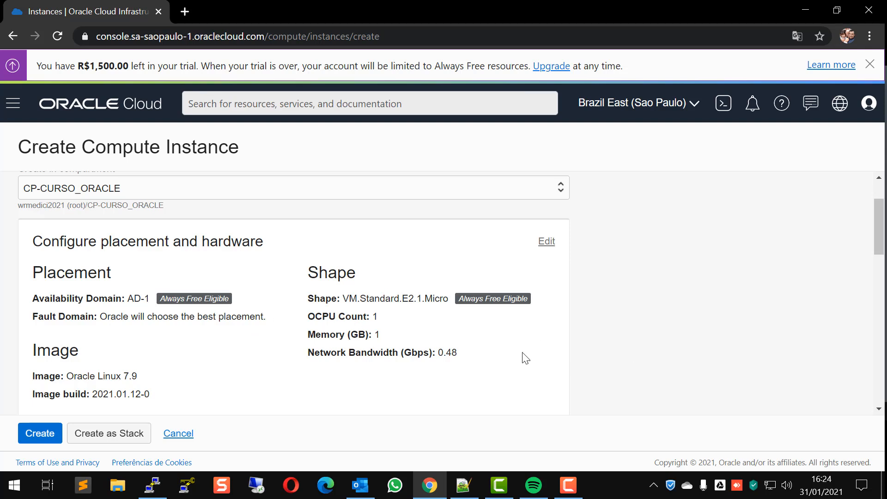
left_click(545, 242)
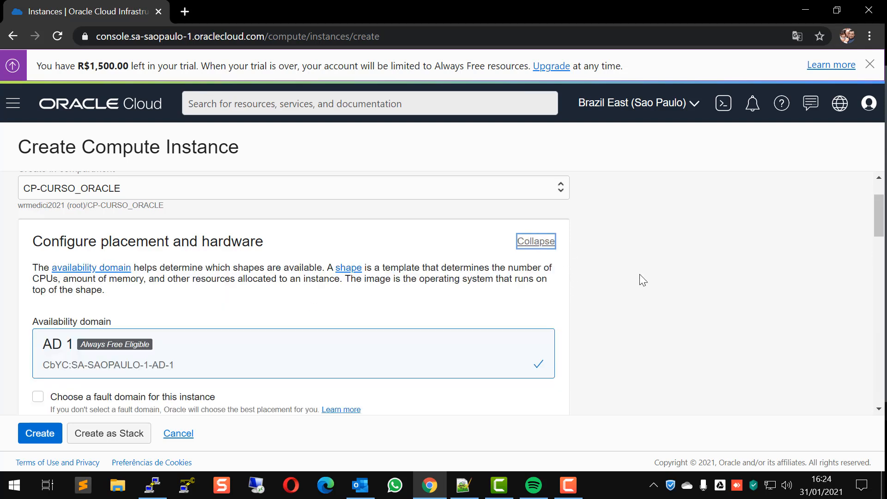
scroll(498, 314, "down", 1)
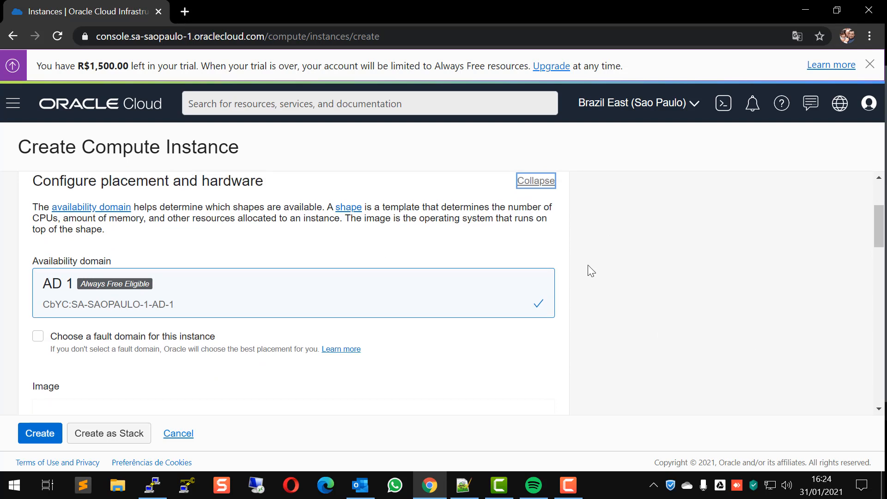
scroll(588, 266, "up", 1)
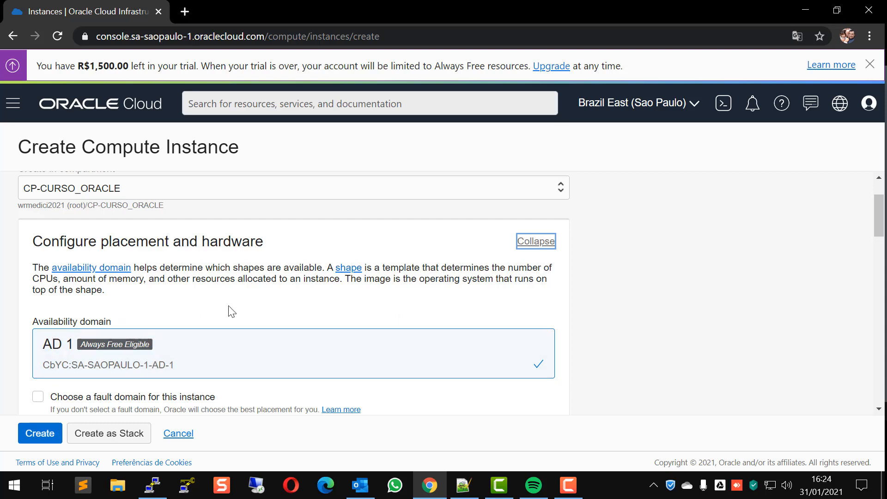
scroll(277, 305, "down", 3)
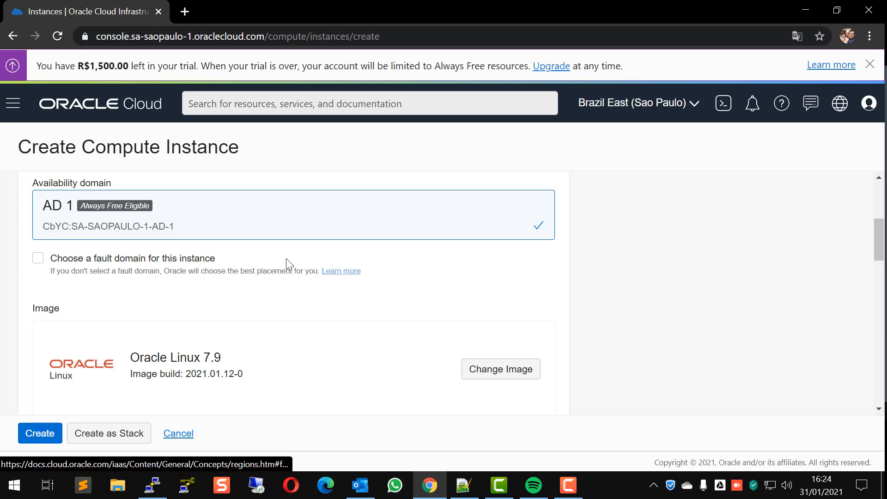
- Check which fault domains can be chosen for the instance, leaving fault domain selection disabled
left_click(38, 258)
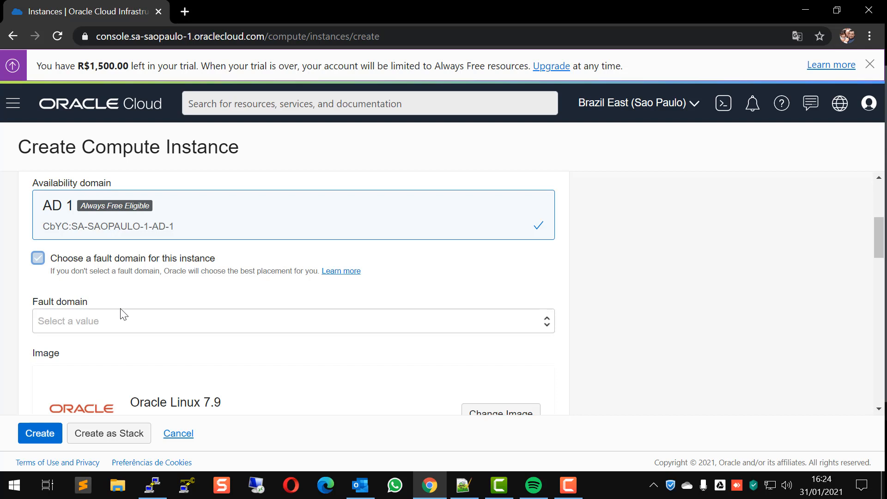
left_click(247, 320)
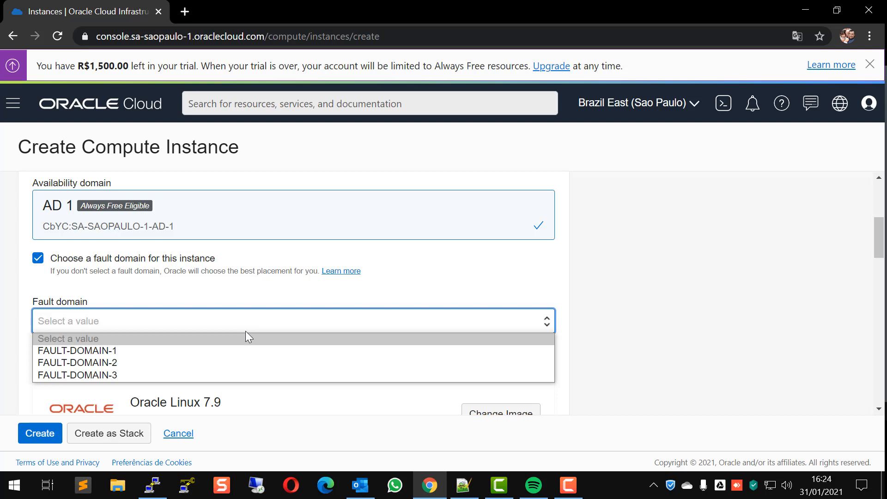
left_click(38, 258)
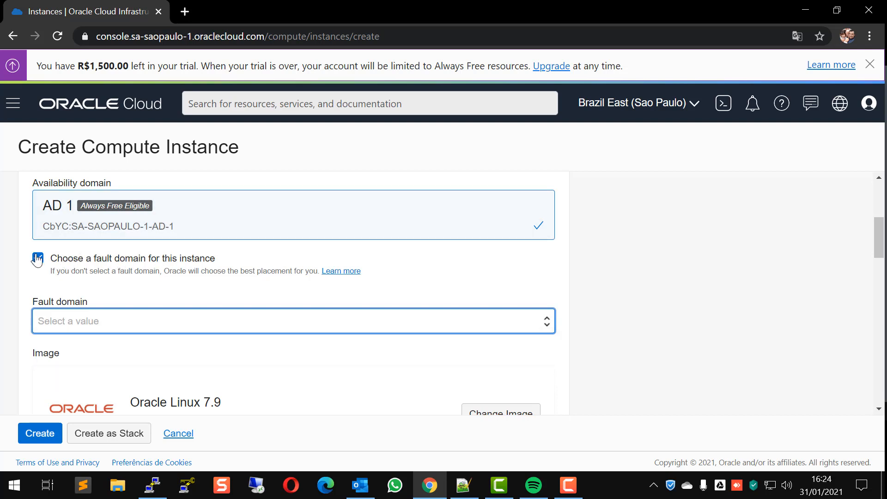
left_click(37, 258)
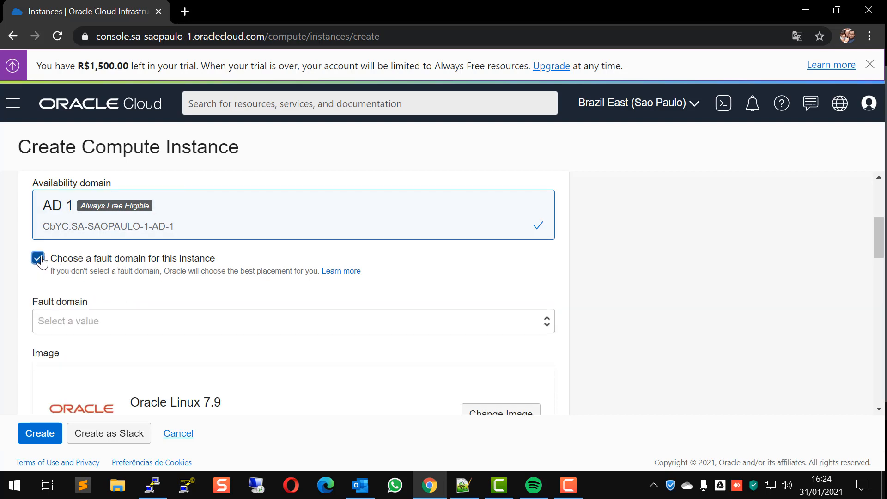
left_click(38, 258)
- Open the image selection for the instance and review the available Ubuntu, CentOS, Oracle Linux and Windows Server platform images
scroll(293, 332, "down", 2)
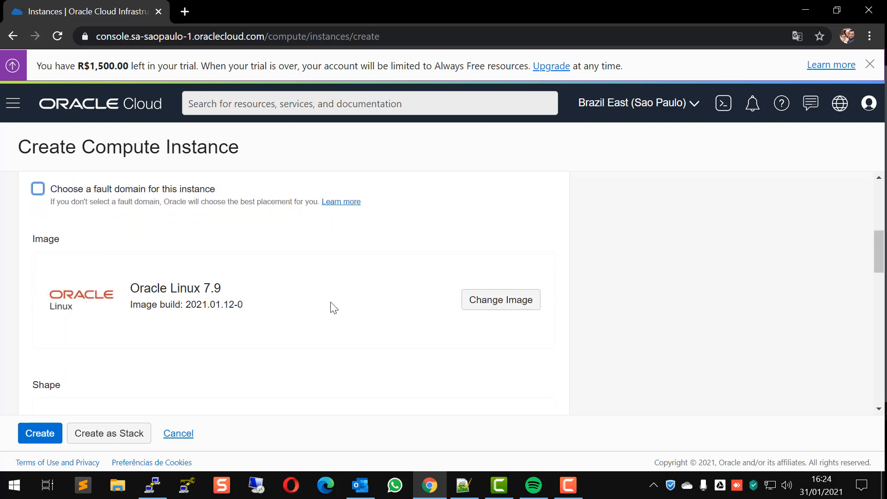
left_click(533, 303)
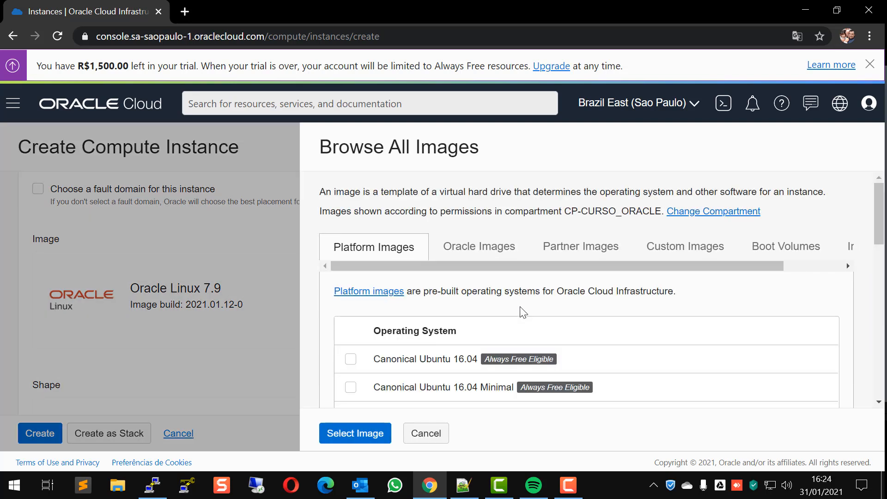
scroll(571, 330, "down", 2)
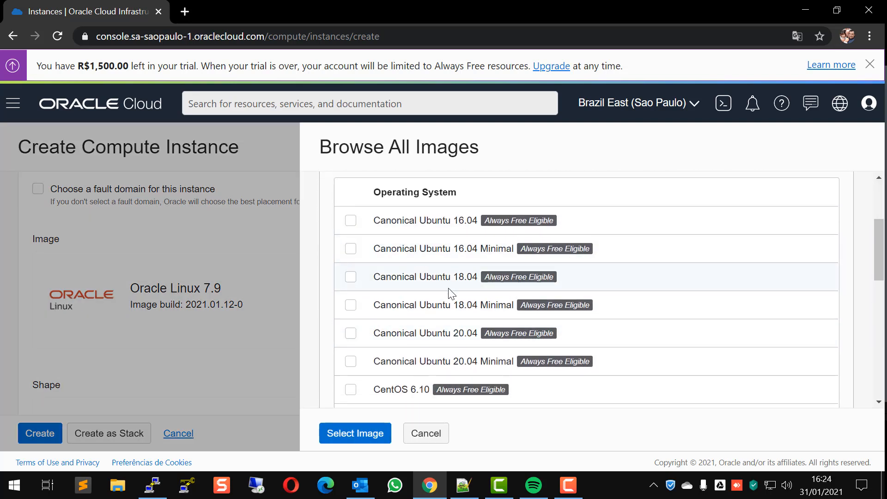
scroll(448, 294, "down", 2)
scroll(452, 299, "down", 2)
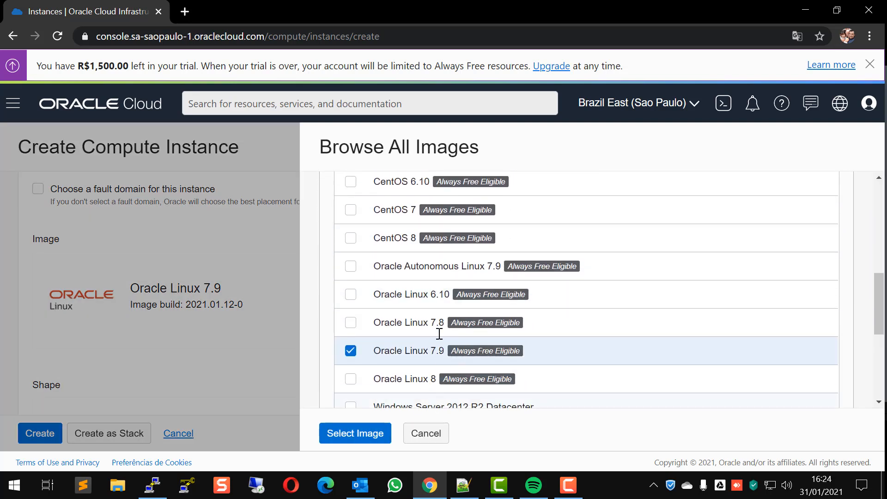
scroll(482, 319, "down", 3)
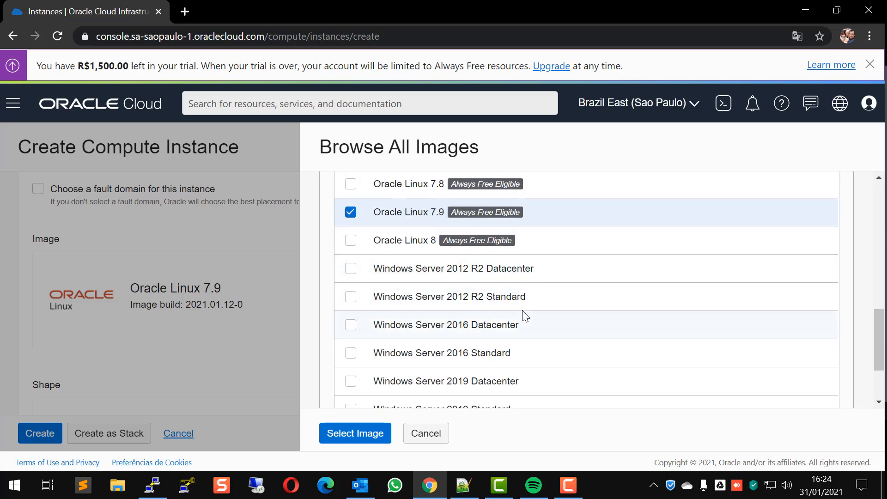
scroll(508, 332, "down", 2)
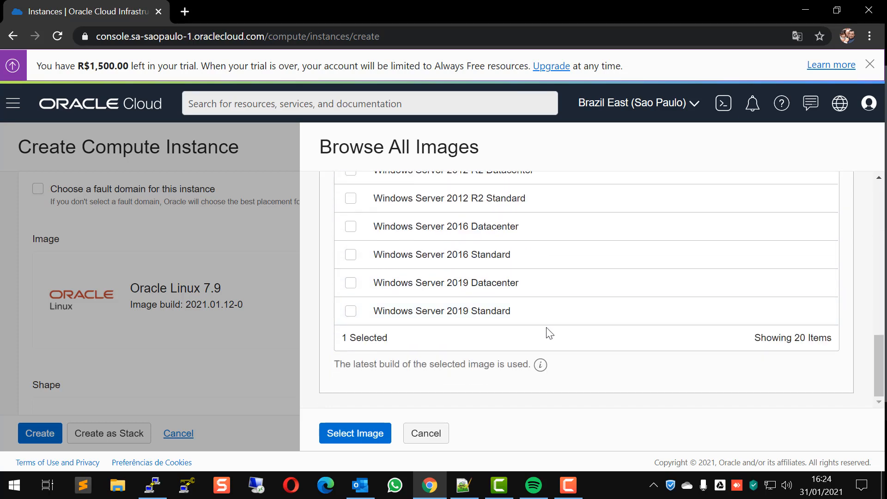
scroll(476, 324, "up", 2)
scroll(476, 322, "up", 2)
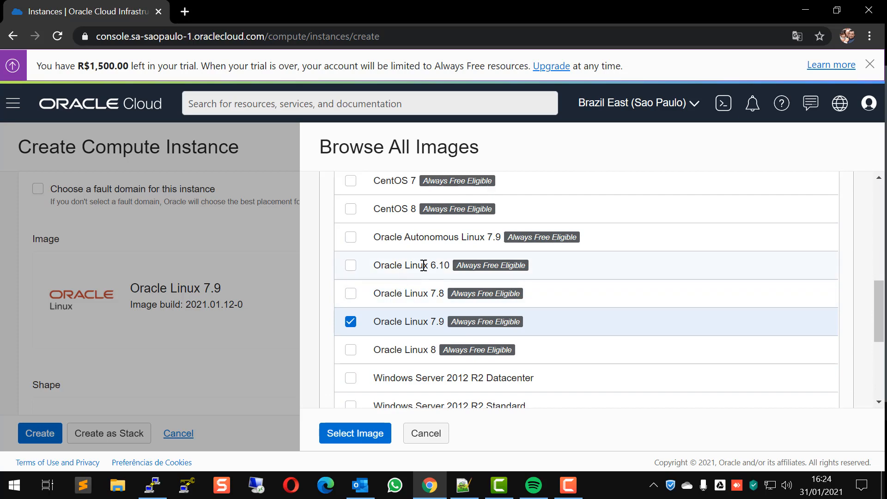
scroll(562, 294, "up", 8)
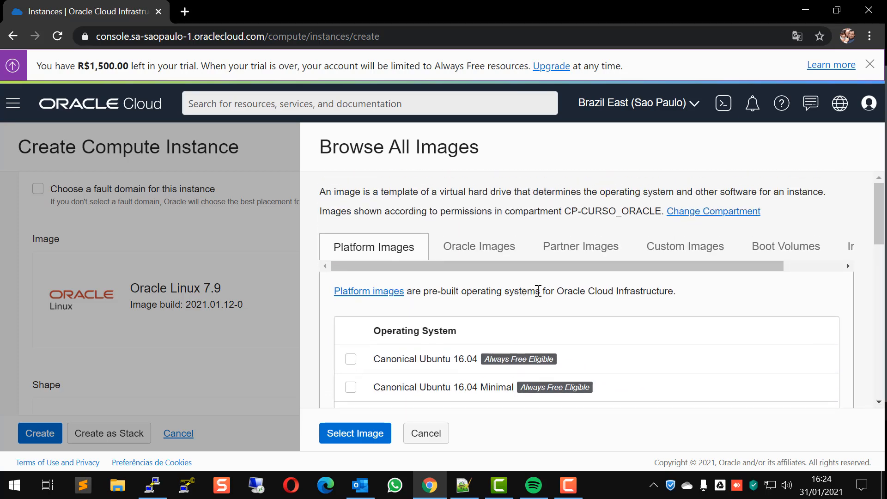
- Check the Oracle Images category, then return to the platform images and confirm Oracle Linux 7.9 as the instance's image
left_click(502, 254)
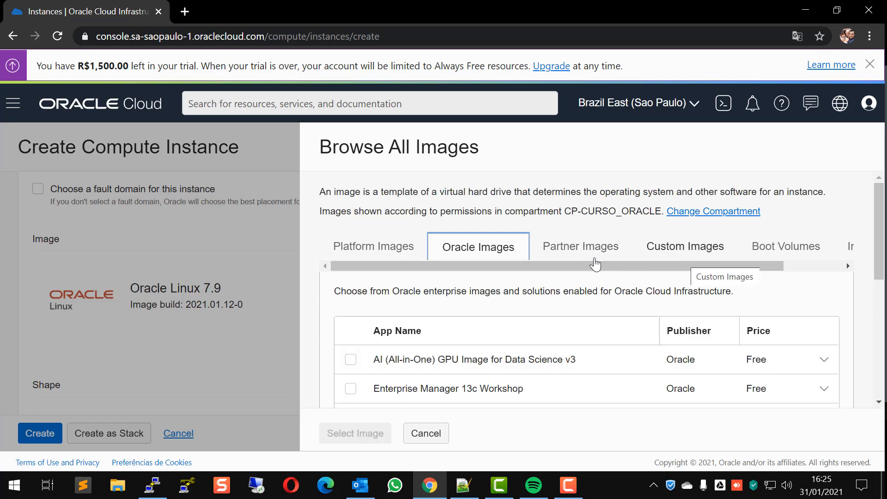
left_click(388, 249)
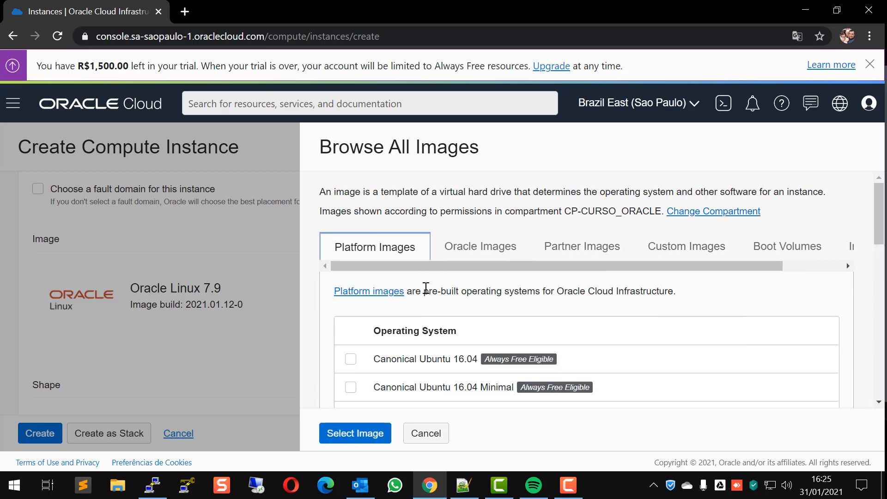
scroll(508, 315, "down", 3)
scroll(477, 302, "down", 9)
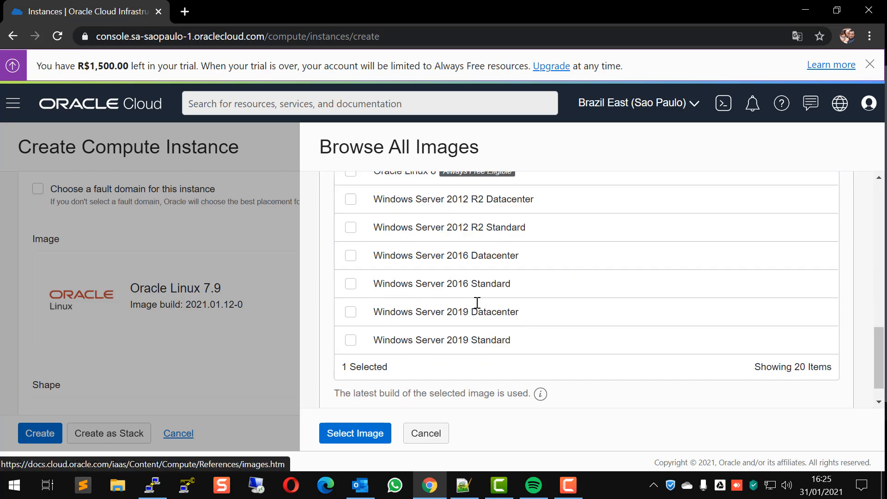
scroll(437, 279, "up", 2)
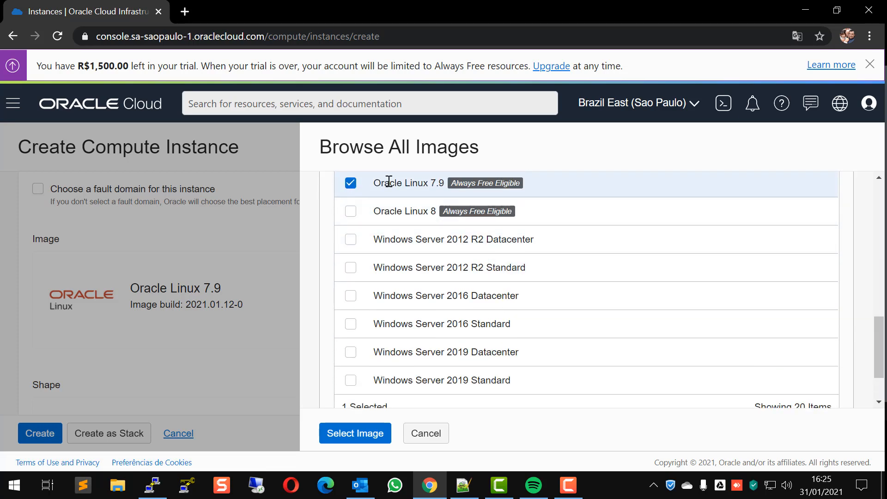
left_click(372, 440)
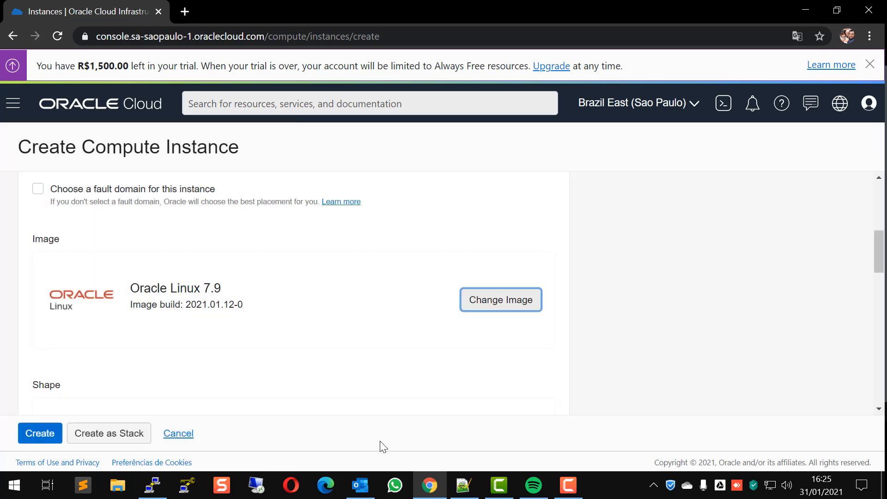
- Examine the specifications of the instance's current shape and open the shape selection
scroll(300, 335, "down", 3)
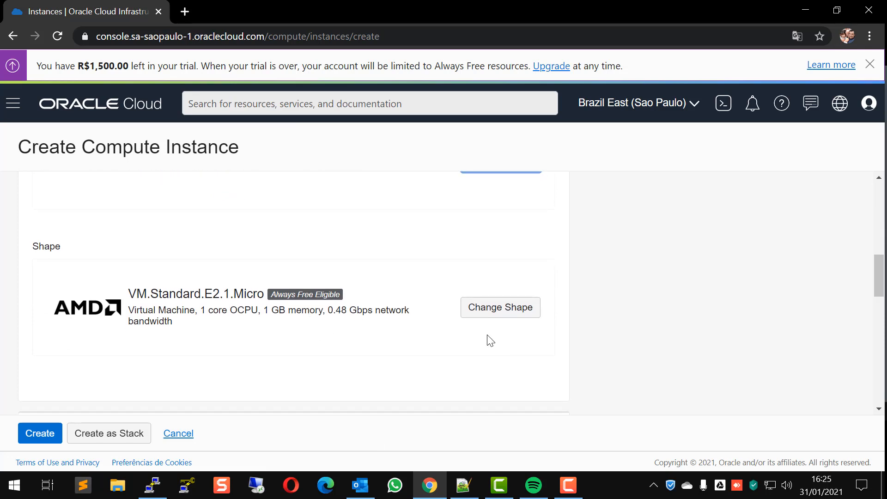
left_click_drag(187, 322, 146, 296)
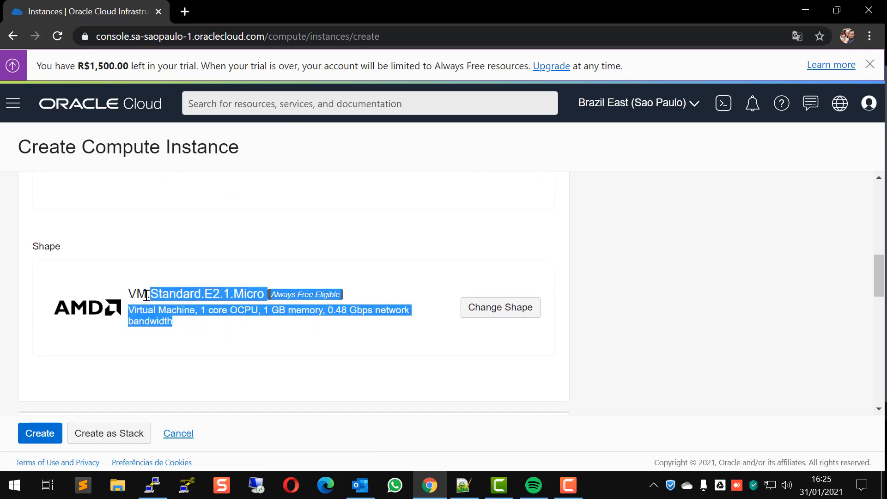
left_click(198, 254)
left_click(508, 306)
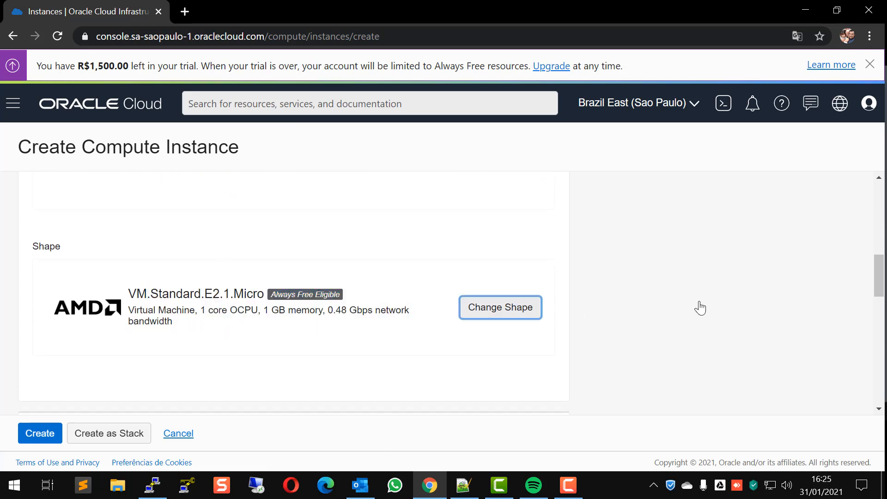
- Review the instance types and the OCPU, memory and disk specifications of the Specialty and Legacy virtual machine shapes
scroll(542, 281, "down", 2)
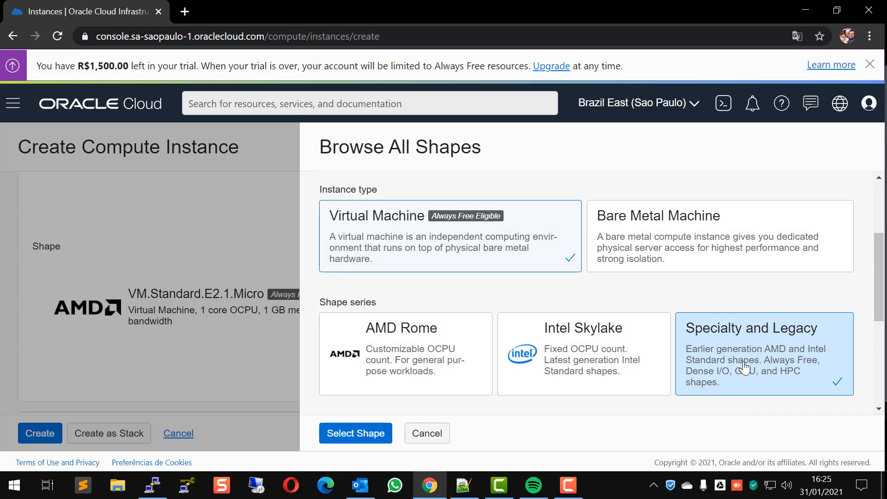
scroll(745, 367, "down", 2)
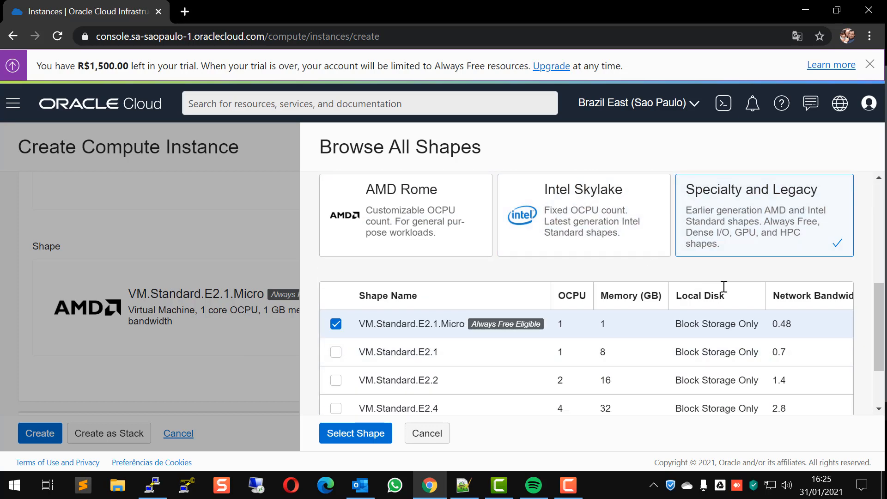
scroll(725, 263, "down", 3)
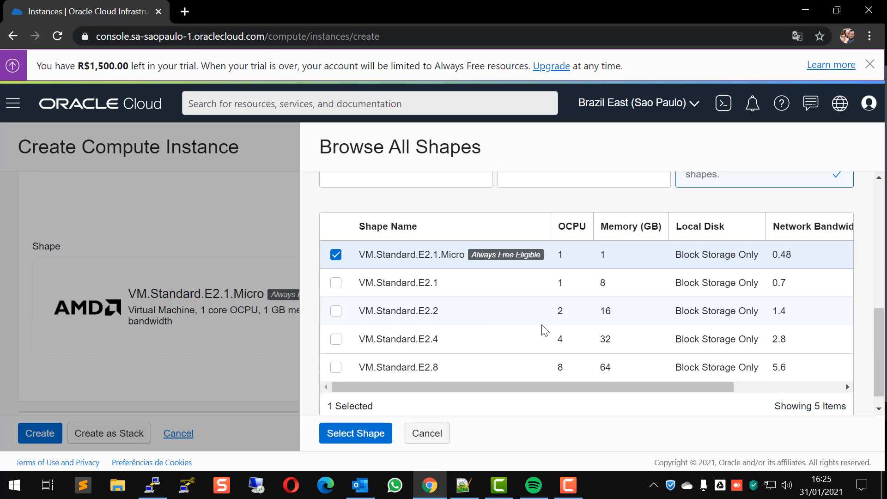
scroll(550, 333, "up", 1)
scroll(567, 345, "up", 1)
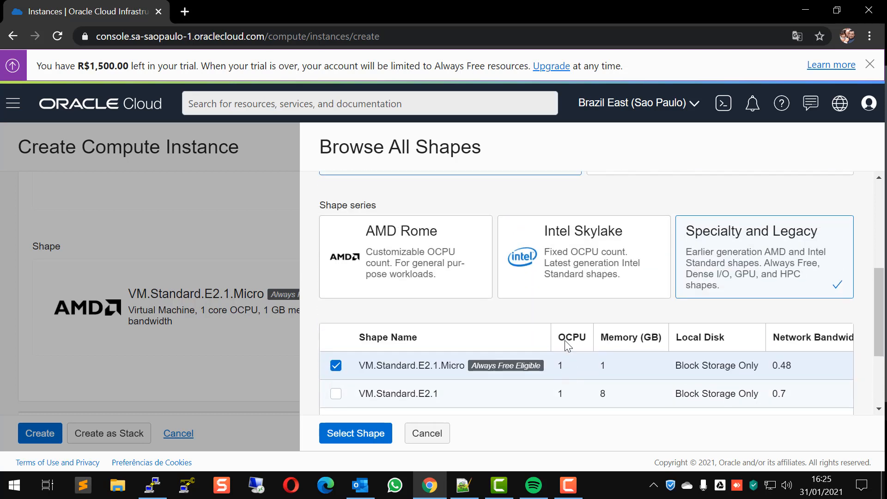
scroll(616, 363, "down", 2)
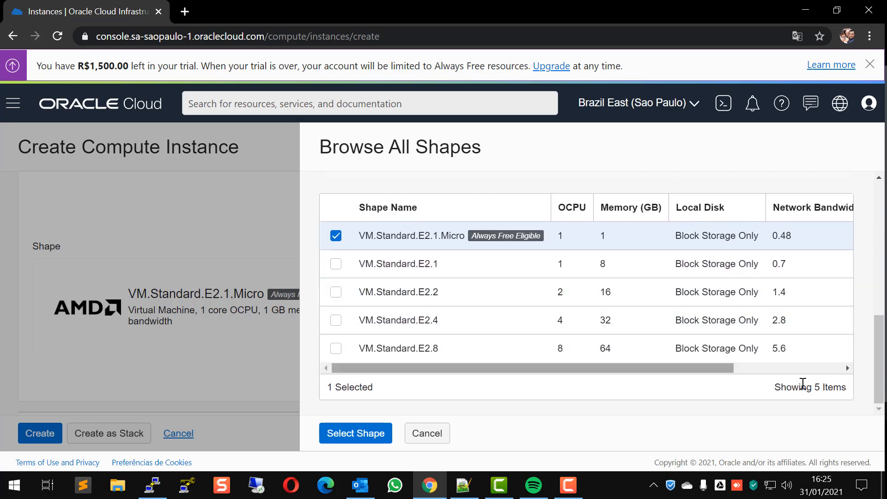
scroll(669, 351, "up", 3)
scroll(539, 330, "down", 1)
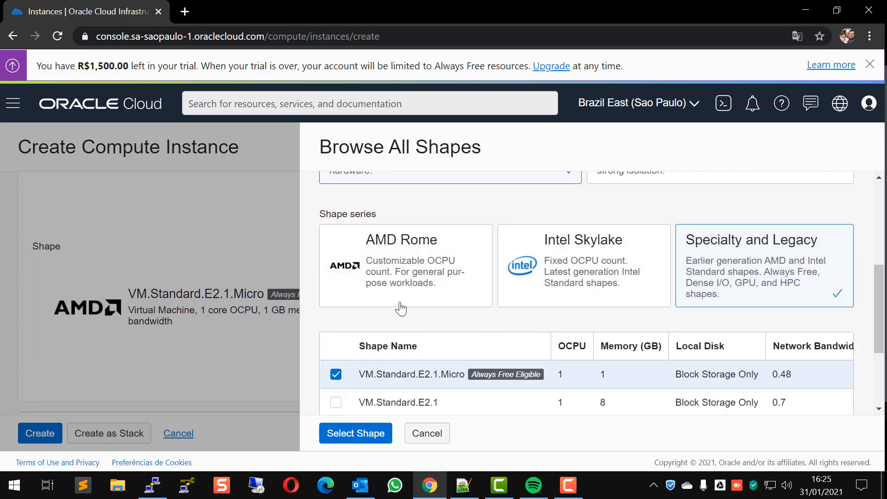
- Compare the AMD Rome and Intel Skylake shape series, examining the OCPU, memory and bandwidth of the shapes offered
left_click(461, 270)
scroll(503, 300, "down", 1)
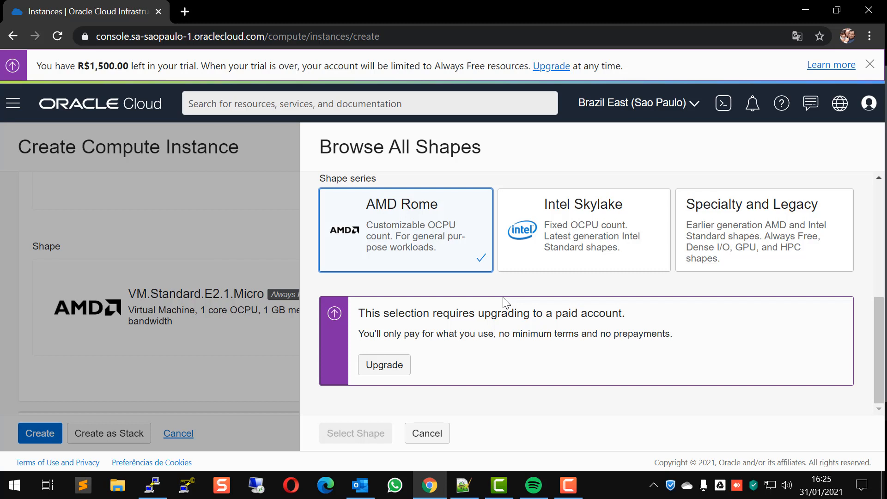
left_click(597, 259)
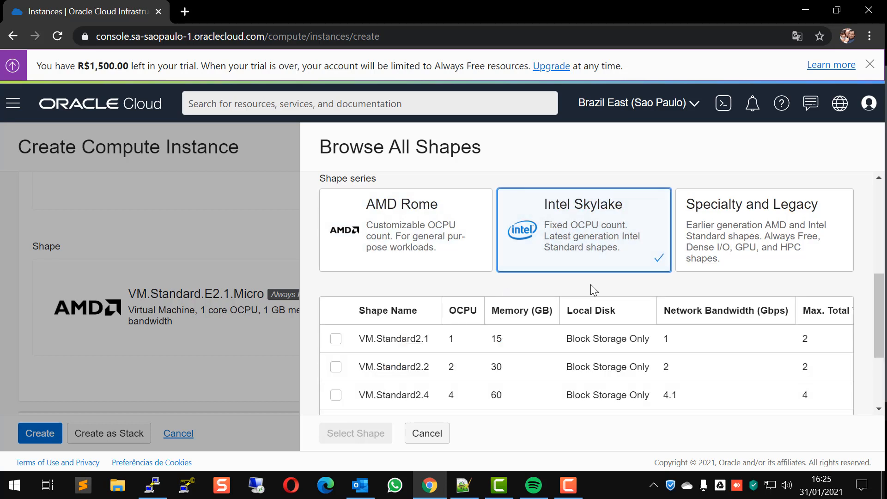
scroll(357, 364, "down", 3)
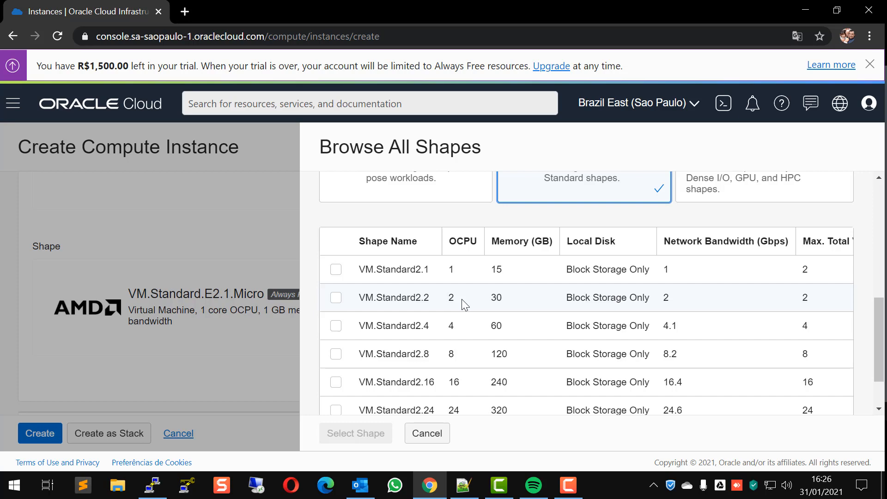
left_click(388, 190)
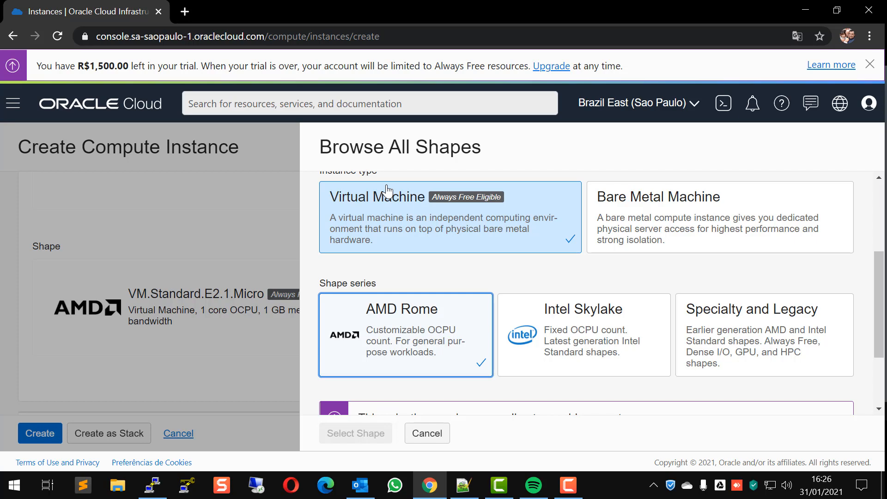
scroll(675, 240, "down", 1)
left_click(589, 298)
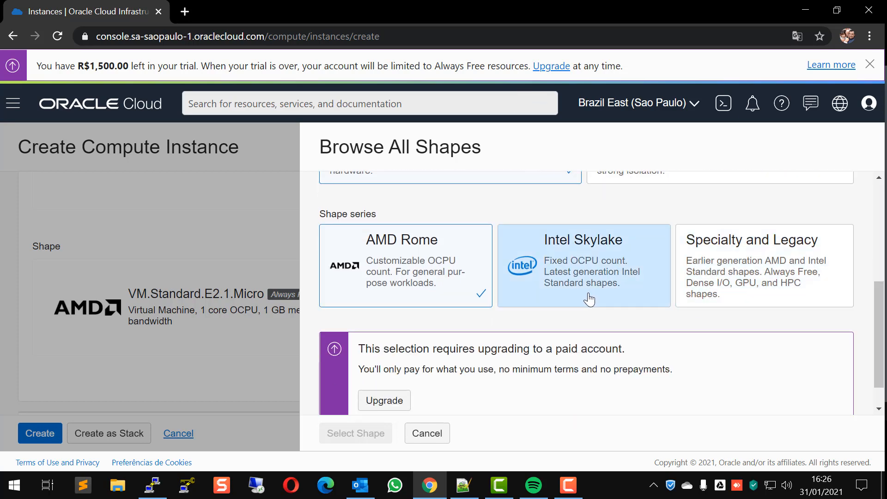
scroll(577, 340, "down", 2)
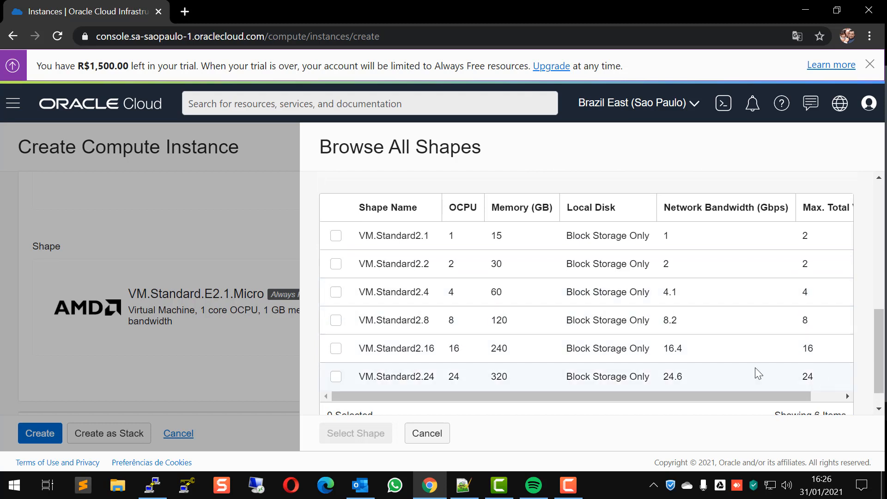
scroll(685, 348, "up", 1)
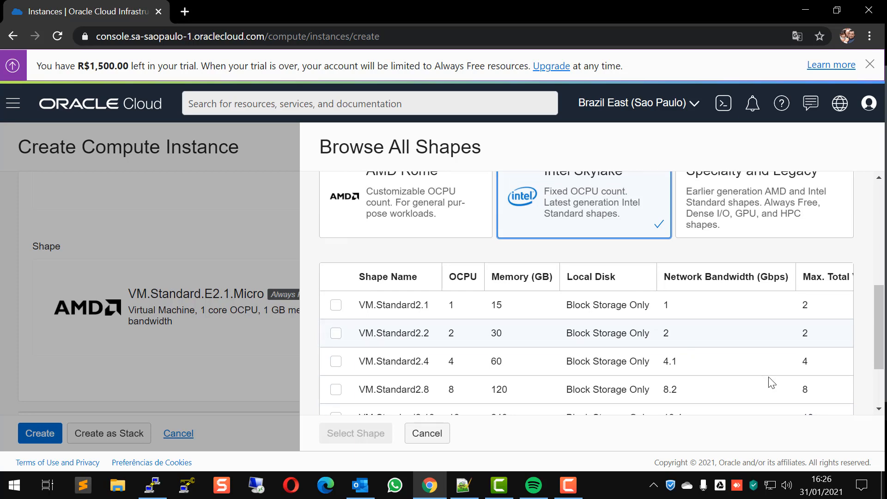
- Switch back to the Specialty and Legacy series and select the Always Free eligible VM.Standard.E2.1.Micro shape
left_click(731, 200)
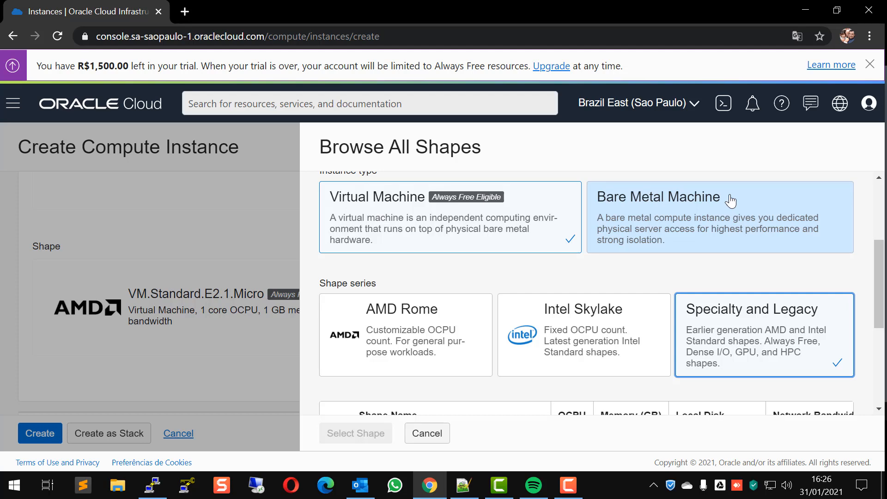
scroll(713, 231, "down", 3)
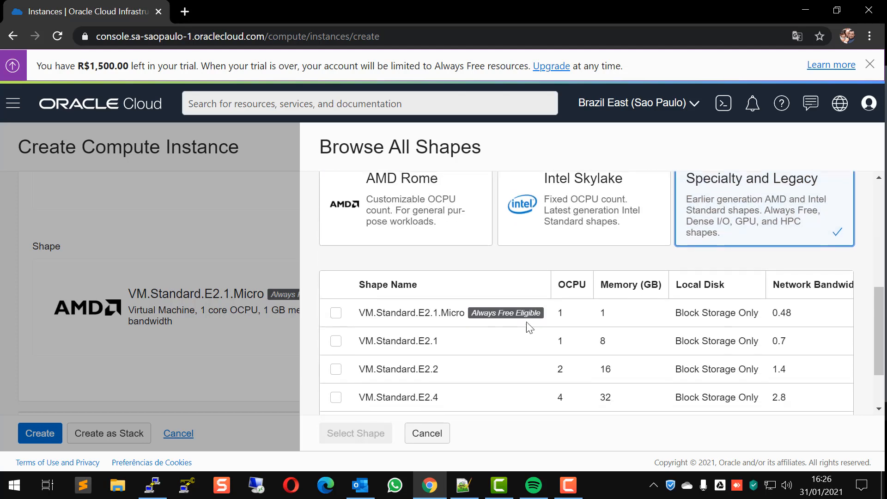
scroll(471, 333, "down", 2)
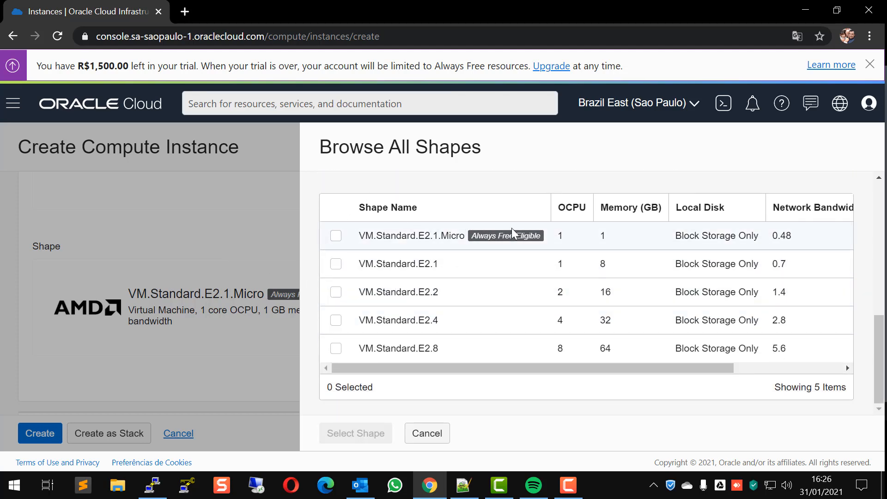
left_click_drag(383, 239, 449, 241)
left_click(433, 245)
left_click(331, 238)
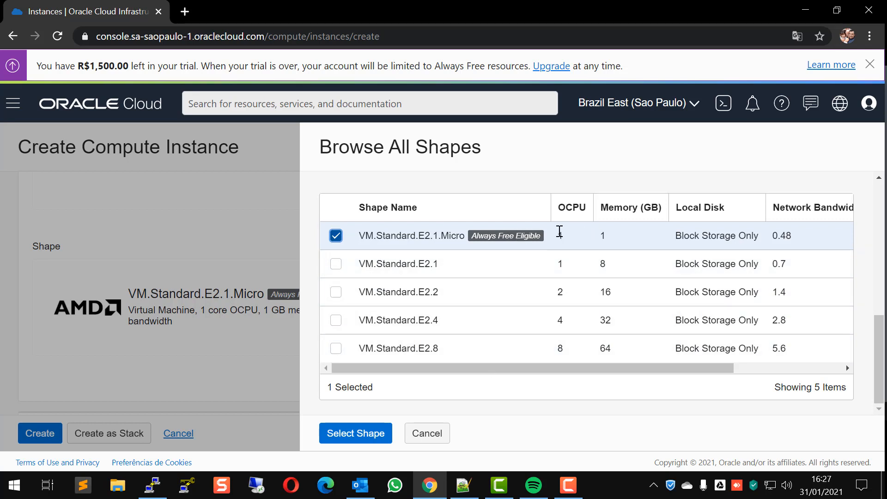
- Compare the network bandwidth and maximum VNICs of the listed shapes and confirm VM.Standard.E2.1.Micro as the instance's shape
left_click_drag(653, 364, 763, 365)
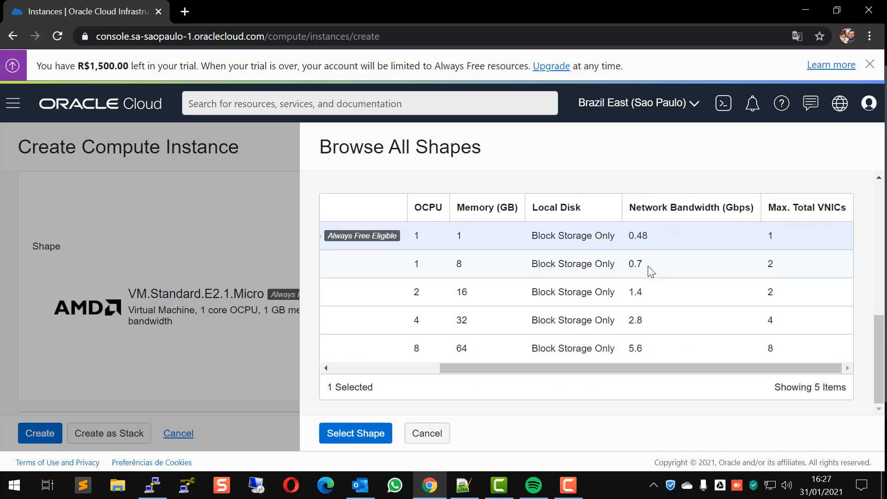
left_click_drag(649, 271, 619, 268)
left_click_drag(621, 301, 654, 328)
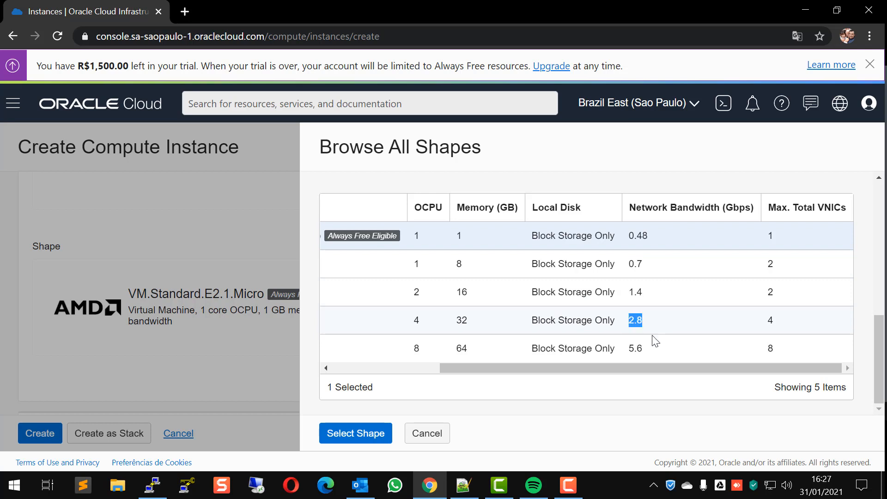
left_click(675, 352)
left_click(671, 350)
left_click(758, 348)
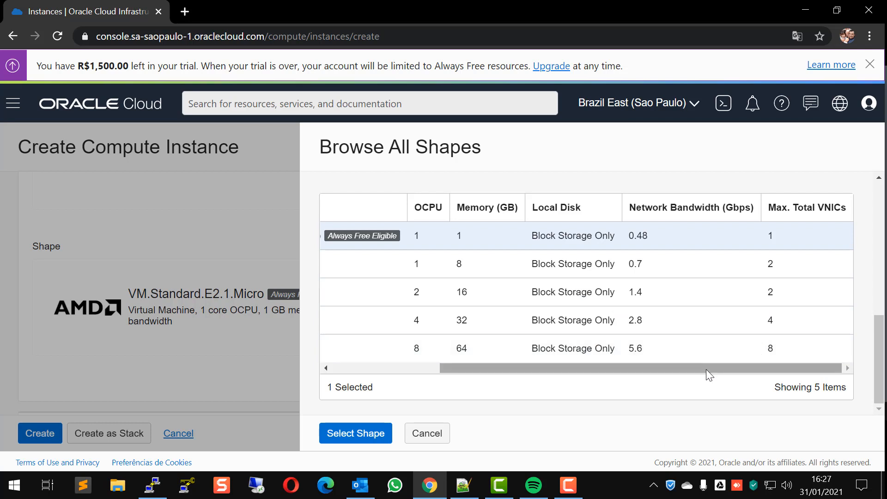
left_click_drag(706, 369, 556, 369)
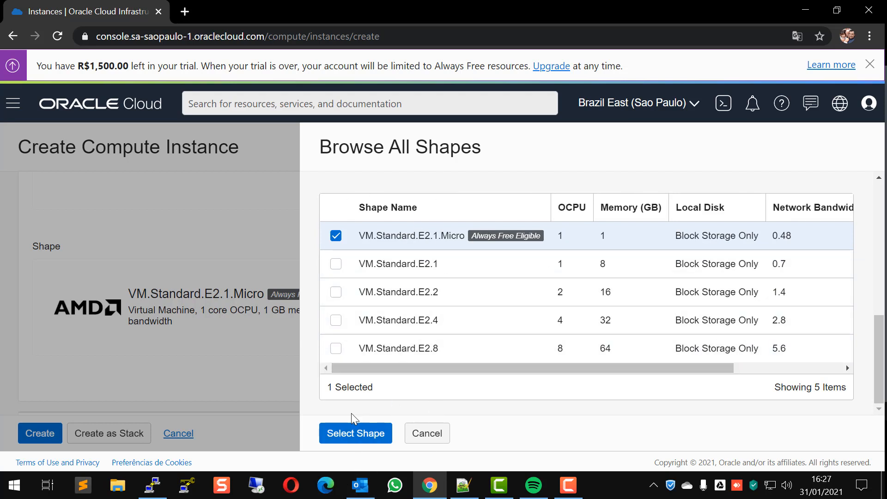
left_click(358, 437)
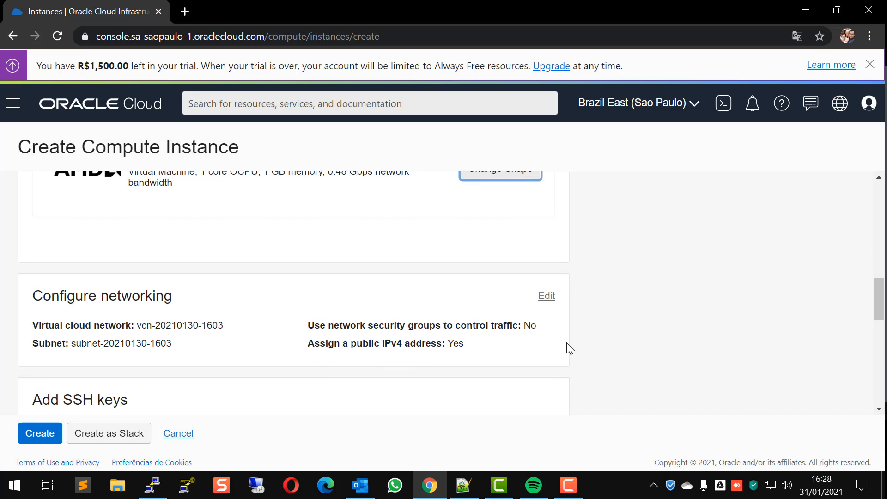
- Open the networking configuration for editing and review the virtual cloud network, subnet, security group and public IP address options
left_click(549, 300)
scroll(324, 314, "down", 4)
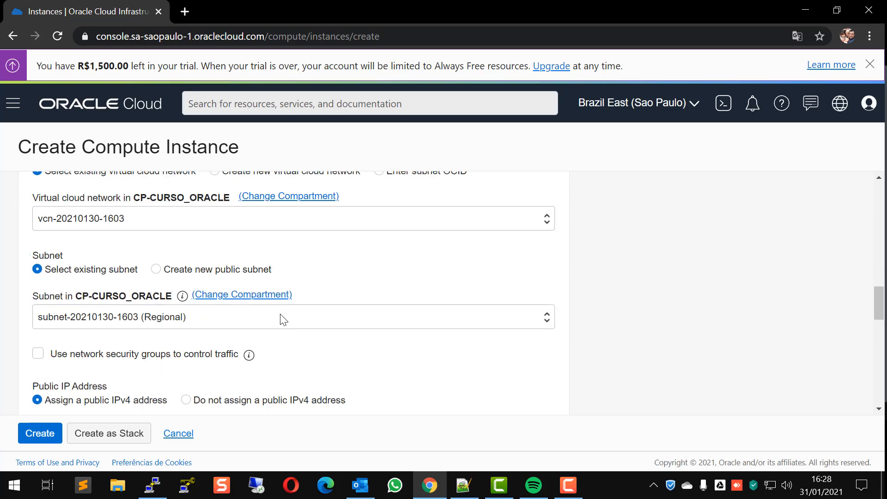
scroll(223, 246, "down", 2)
scroll(462, 315, "up", 2)
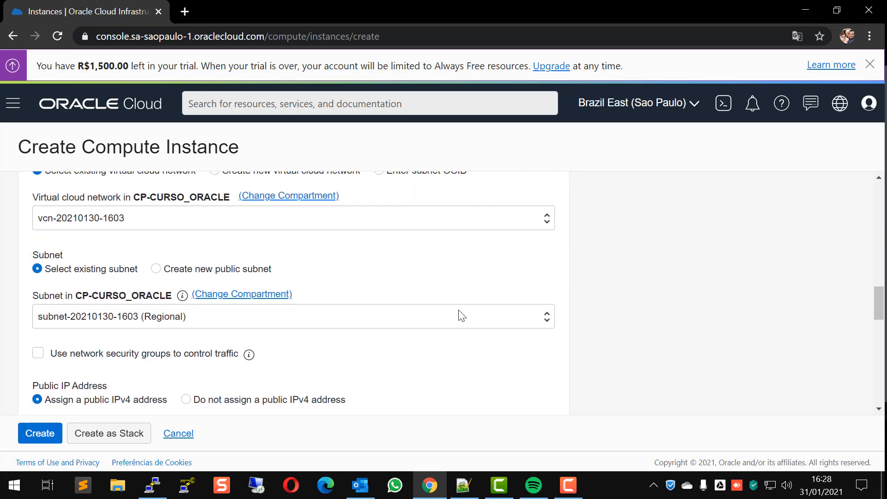
scroll(347, 309, "down", 1)
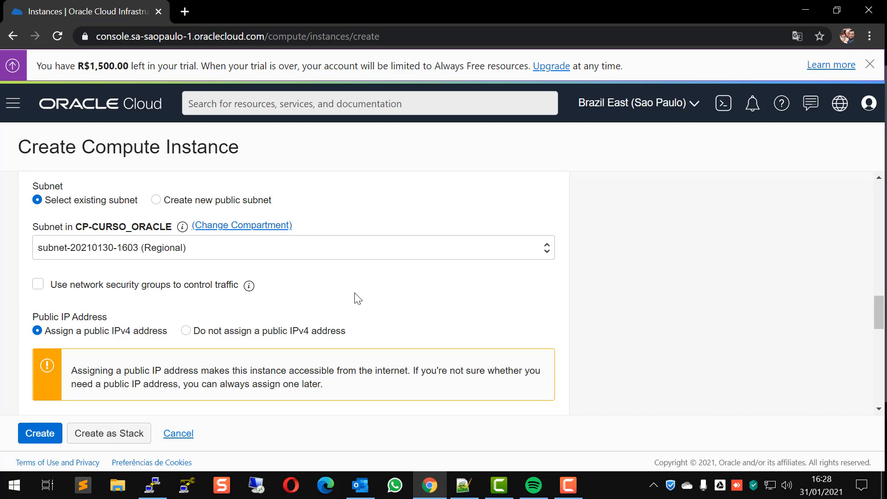
scroll(324, 305, "up", 1)
scroll(300, 333, "down", 2)
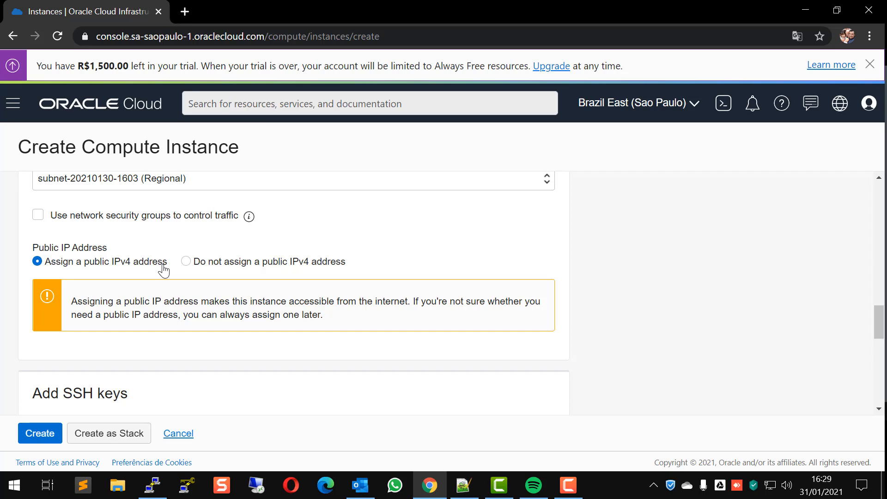
scroll(295, 289, "up", 5)
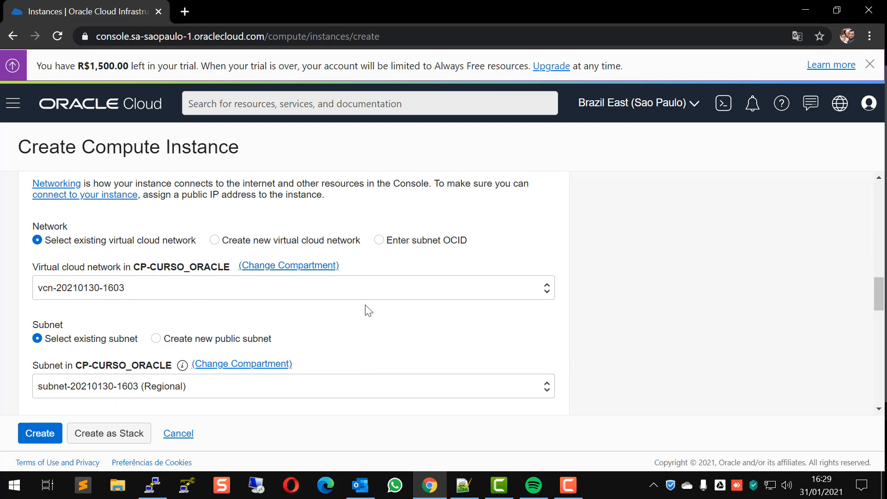
scroll(231, 335, "down", 3)
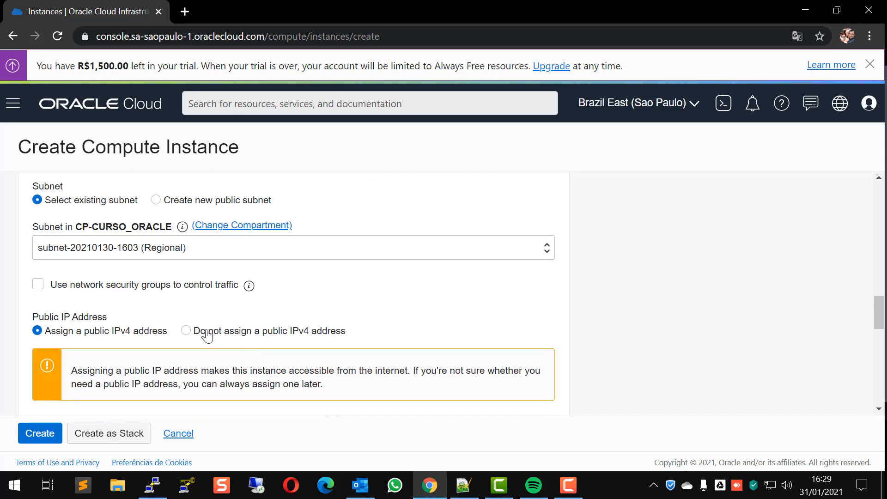
- Try the option that assigns no public IPv4 address and return to assigning a public IPv4 address
left_click(268, 336)
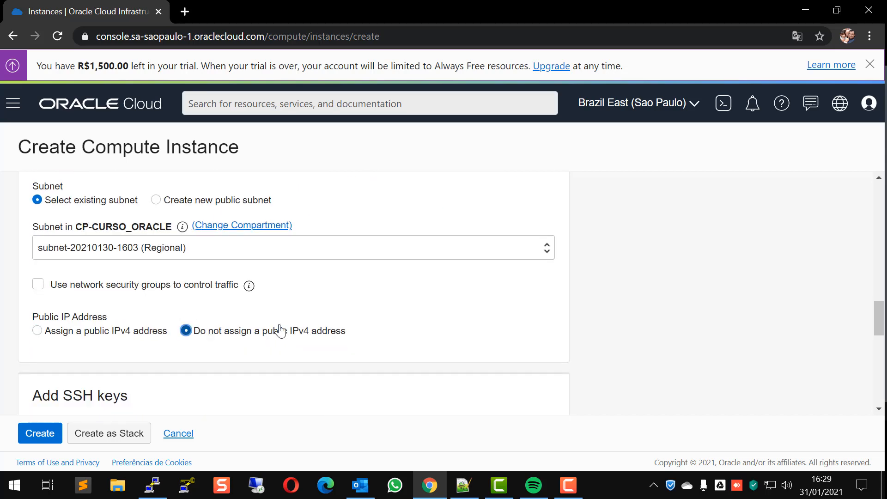
left_click(144, 337)
scroll(146, 335, "down", 1)
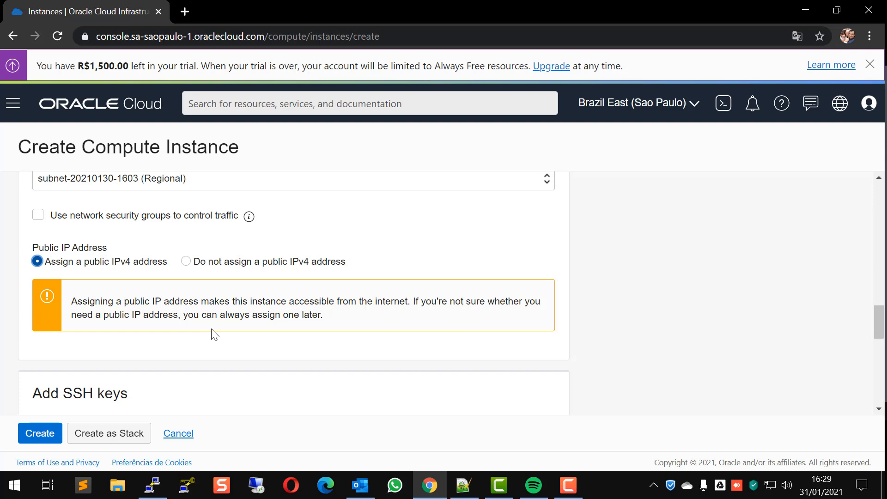
- Review the subnet and public IP settings once more and examine the options for adding SSH keys
scroll(245, 319, "down", 1)
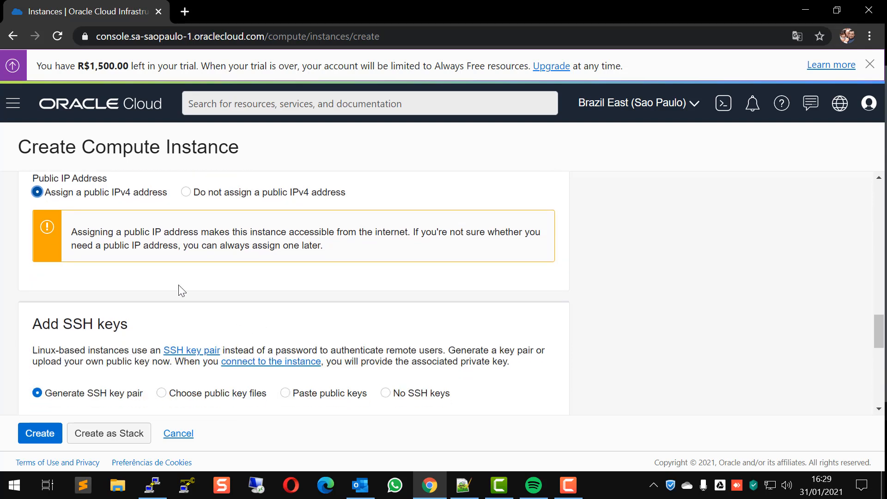
scroll(194, 224, "down", 1)
scroll(258, 240, "up", 4)
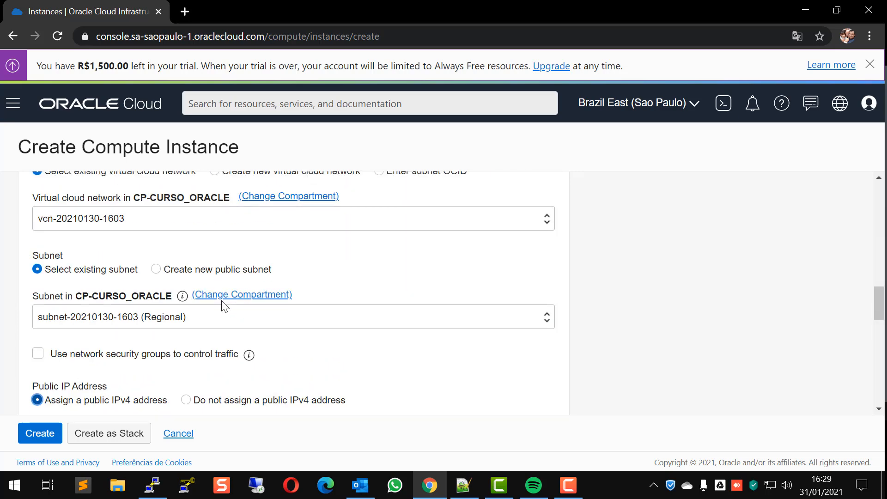
scroll(224, 305, "down", 3)
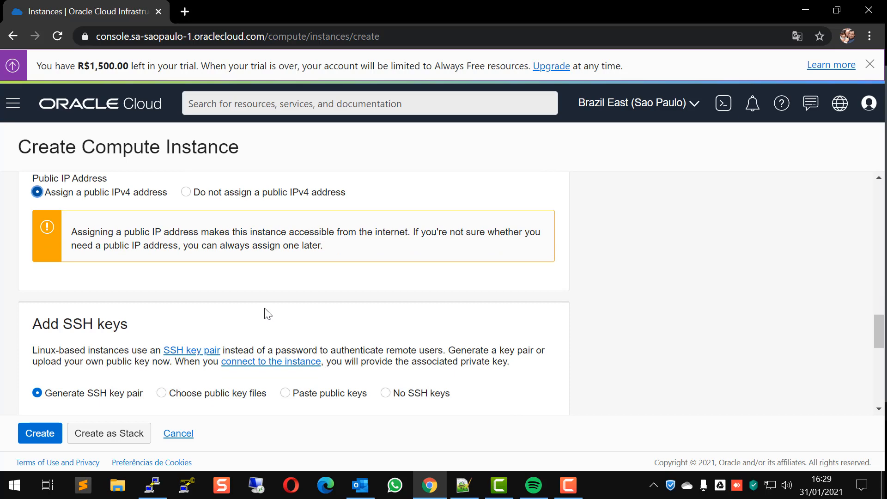
scroll(277, 310, "up", 1)
scroll(315, 296, "down", 1)
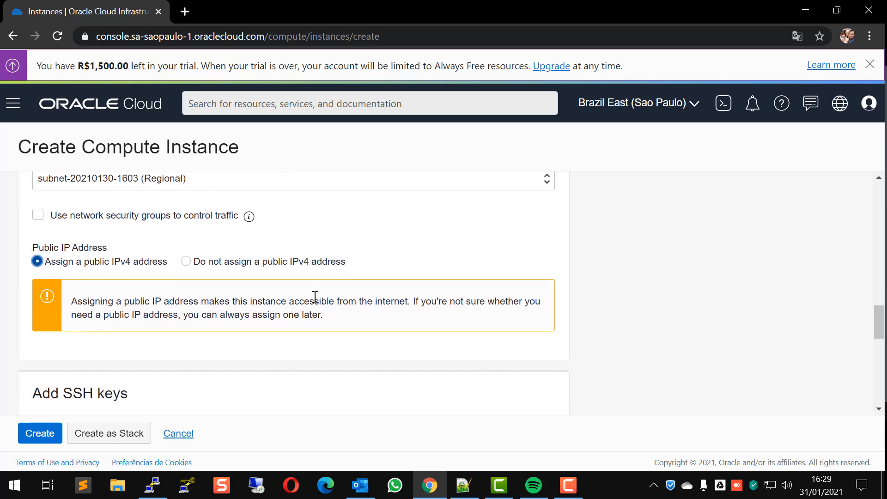
scroll(500, 312, "down", 1)
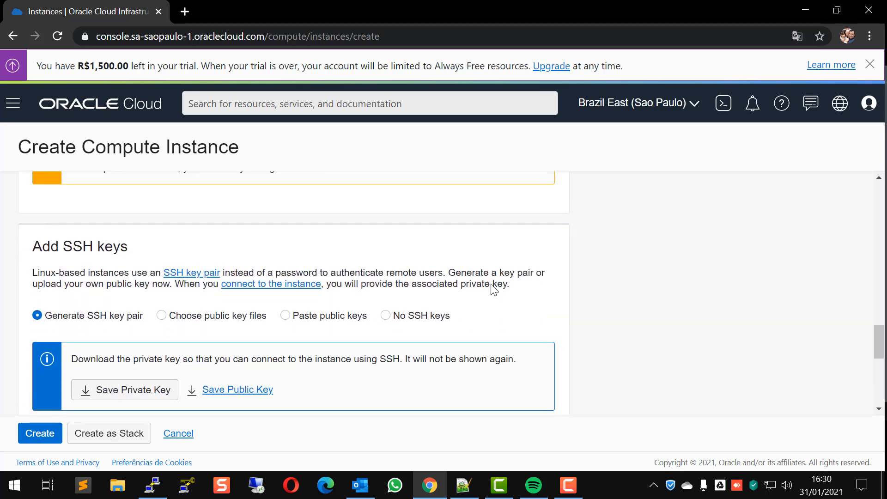
scroll(493, 295, "down", 1)
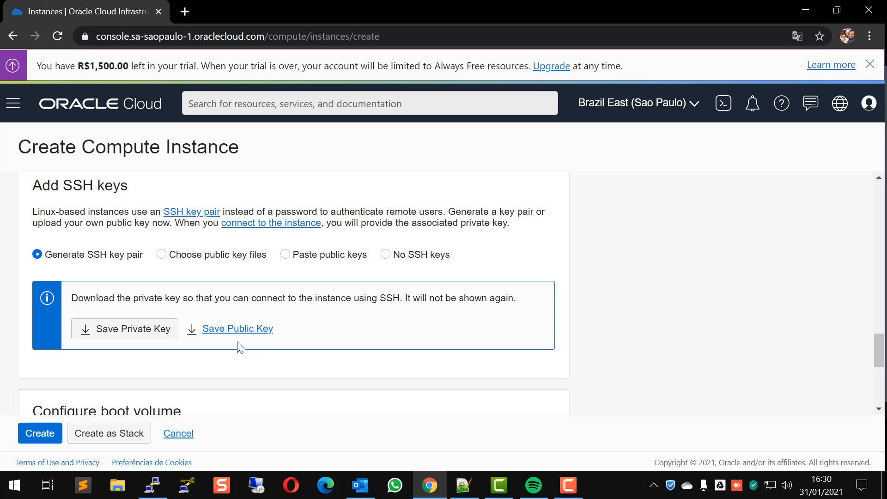
- Check the option for choosing public key files and set the SSH key method to Paste public keys
left_click(210, 255)
scroll(245, 290, "down", 2)
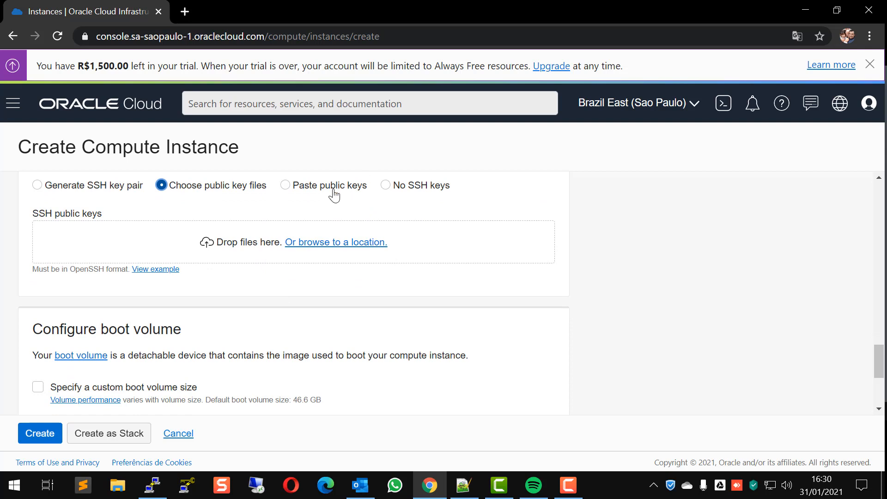
scroll(250, 288, "up", 2)
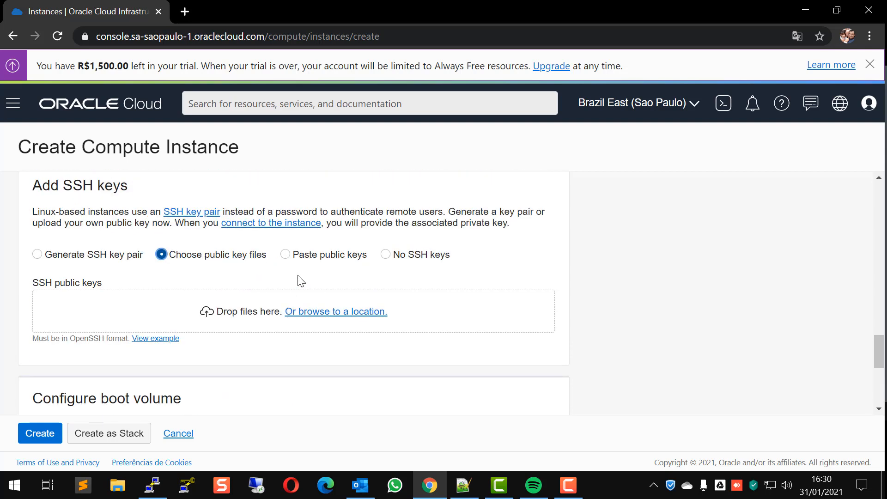
left_click(291, 255)
left_click(266, 305)
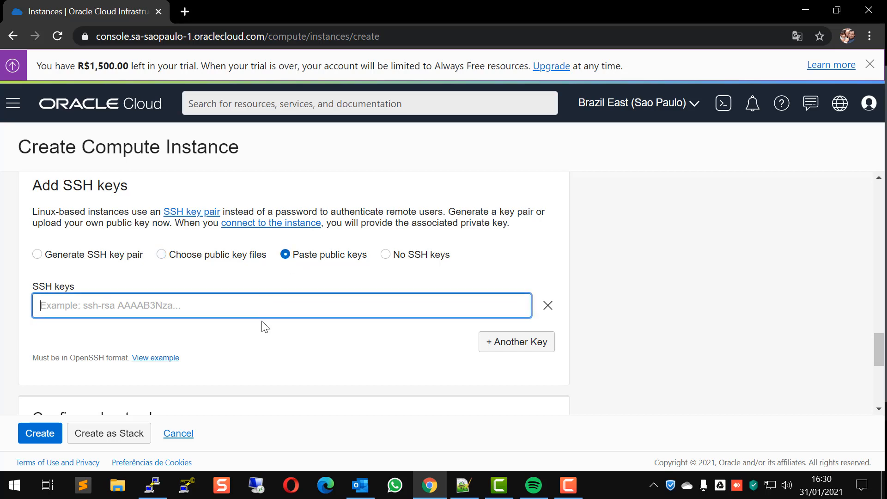
- Switch to PuTTY Key Generator, generate a 2048-bit RSA key pair and paste its full public key into the instance's SSH keys
left_click(187, 485)
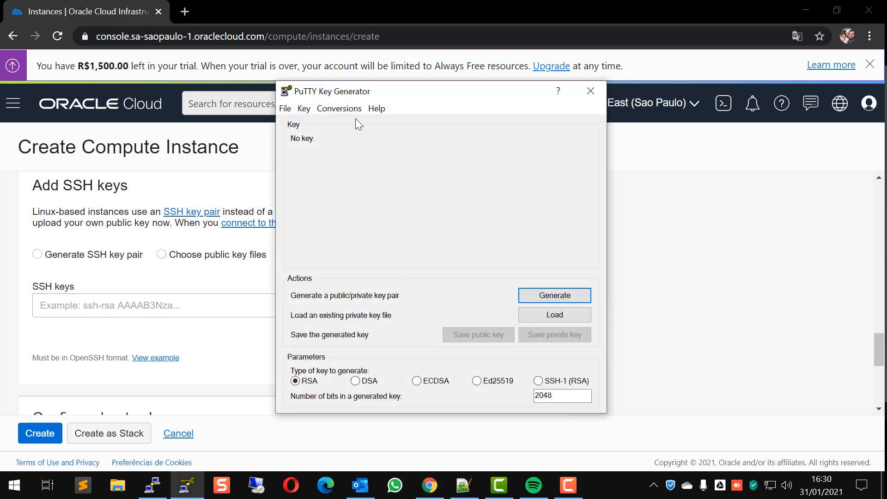
left_click(535, 296)
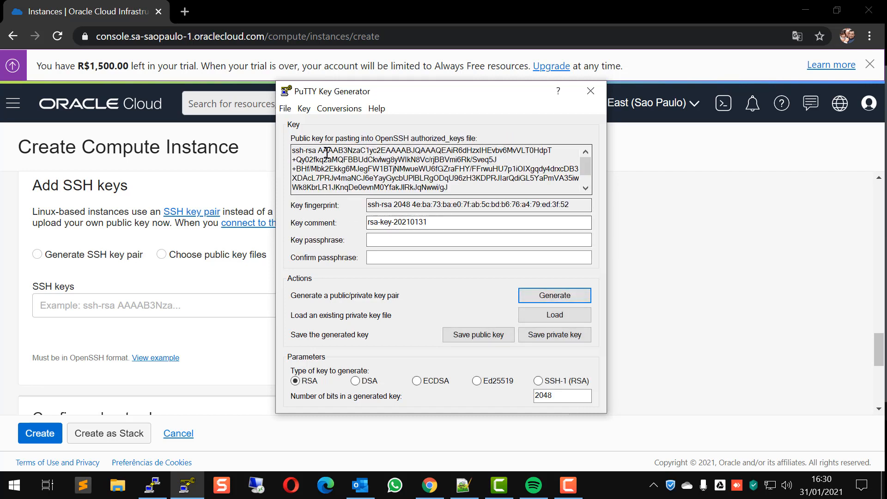
scroll(467, 180, "down", 2)
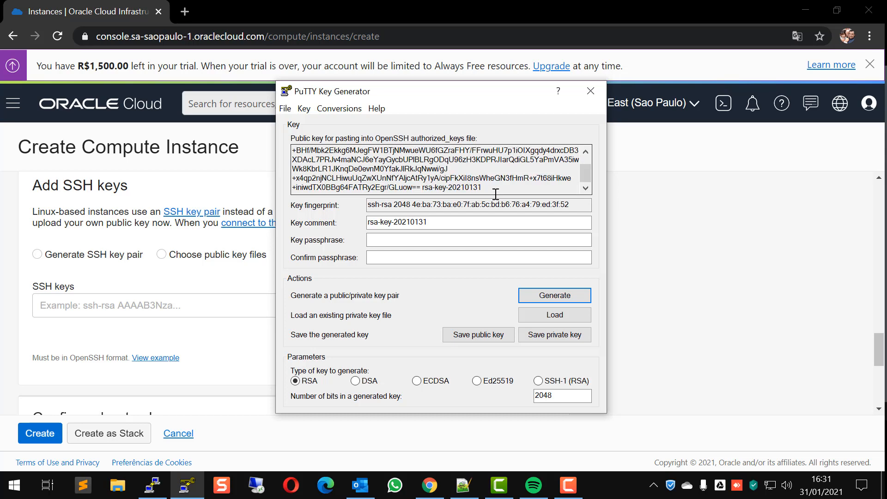
left_click_drag(501, 190, 262, 135)
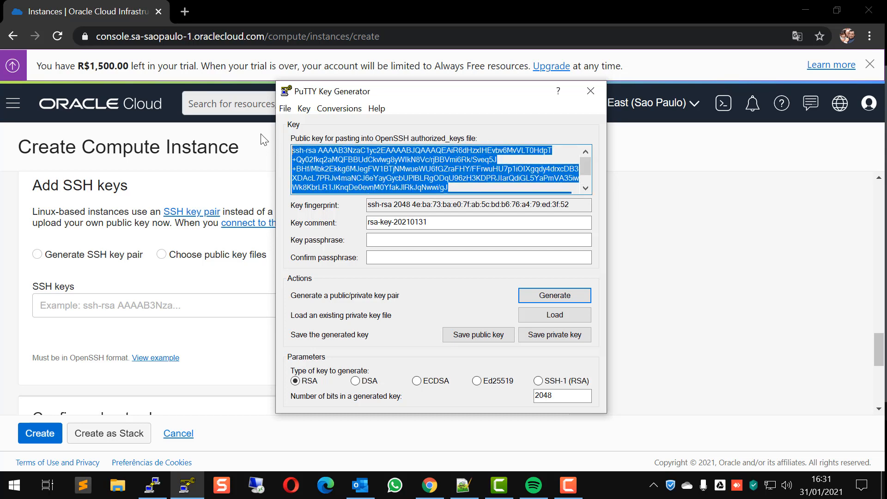
left_click(195, 302)
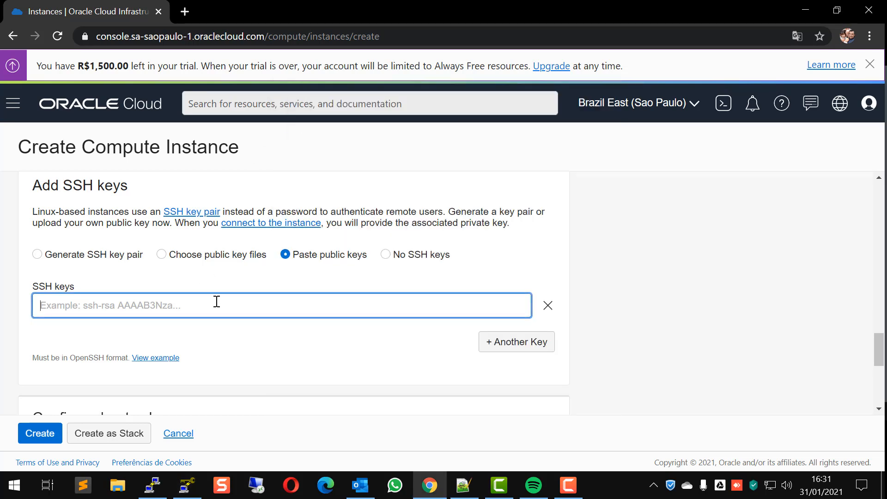
key("ctrl+v")
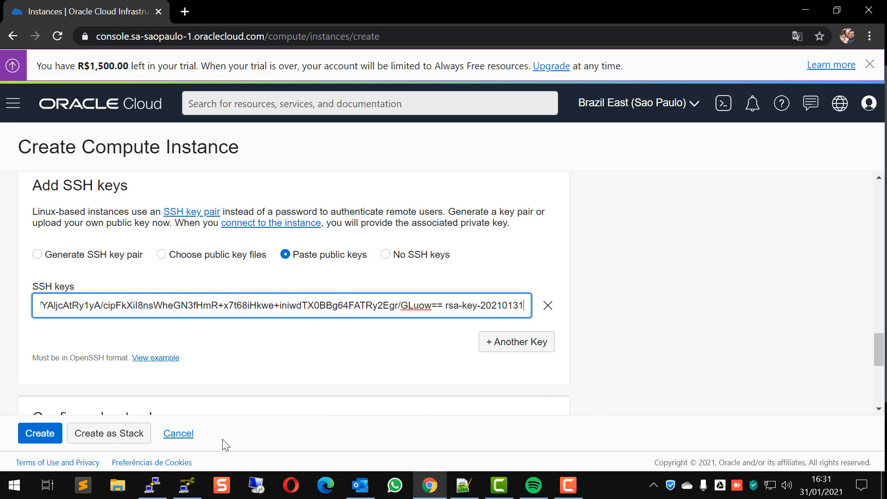
- Open Notepad and paste the generated public key into a blank document
left_click(31, 452)
right_click(14, 485)
left_click(44, 423)
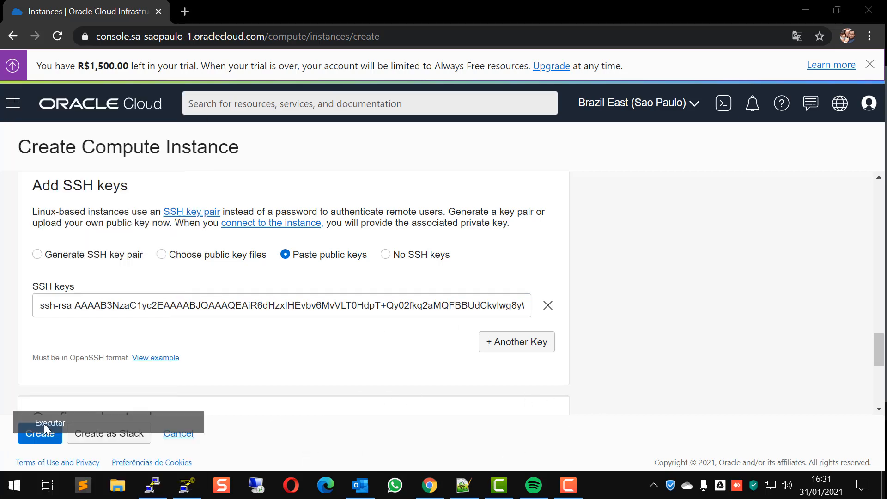
type("NOTEPAD")
key("Return")
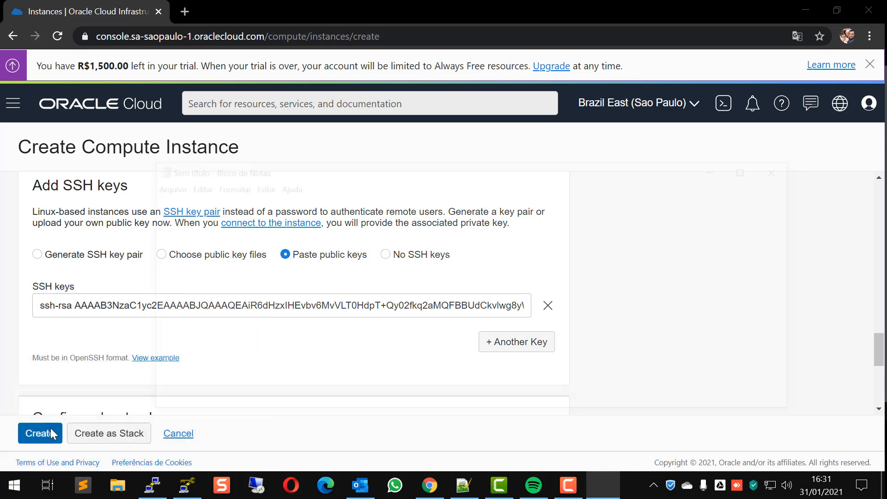
key("ctrl+v")
- Start saving the public key document under a new name and create a folder named VMLX01 on the desktop
left_click(160, 186)
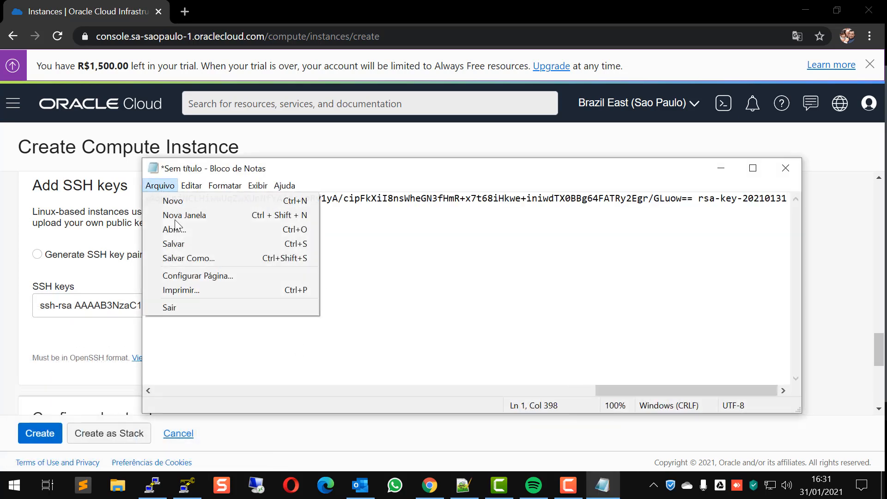
left_click(187, 258)
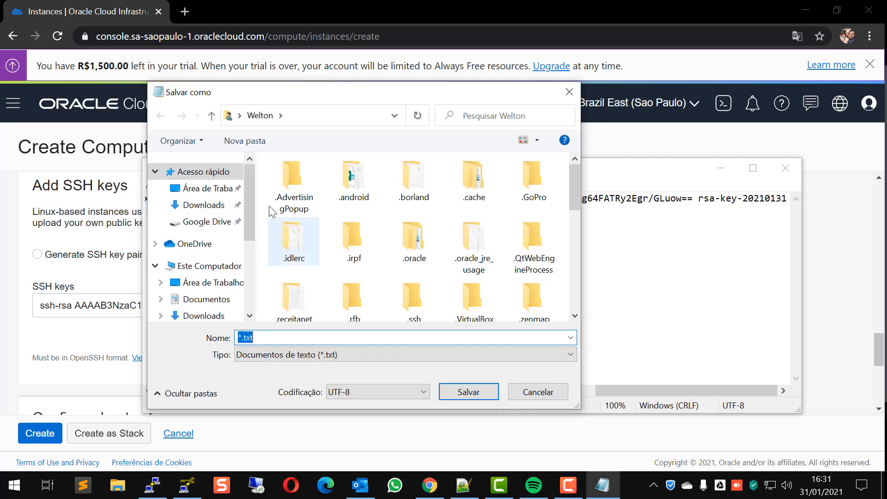
left_click(206, 188)
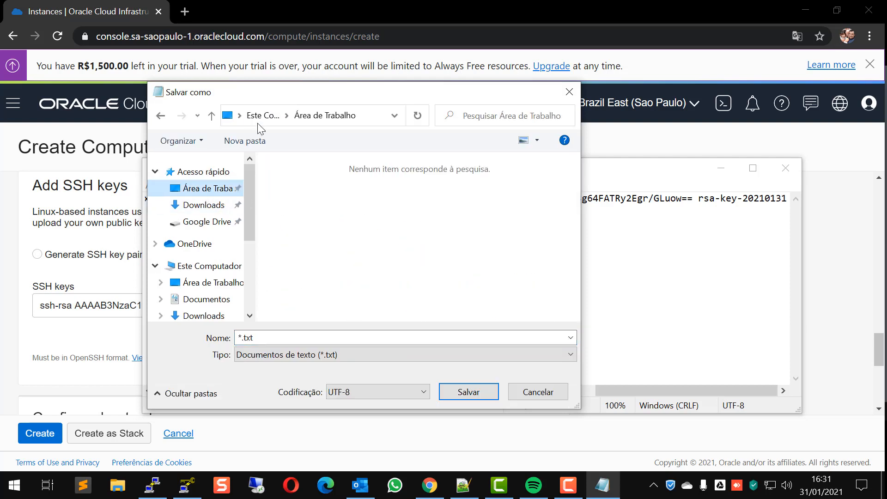
left_click(254, 141)
type("VM")
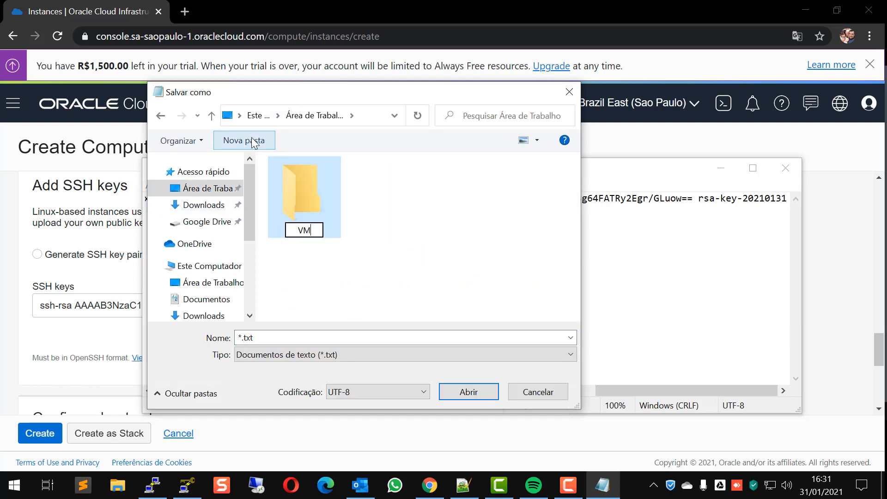
type("LX01")
key("Return")
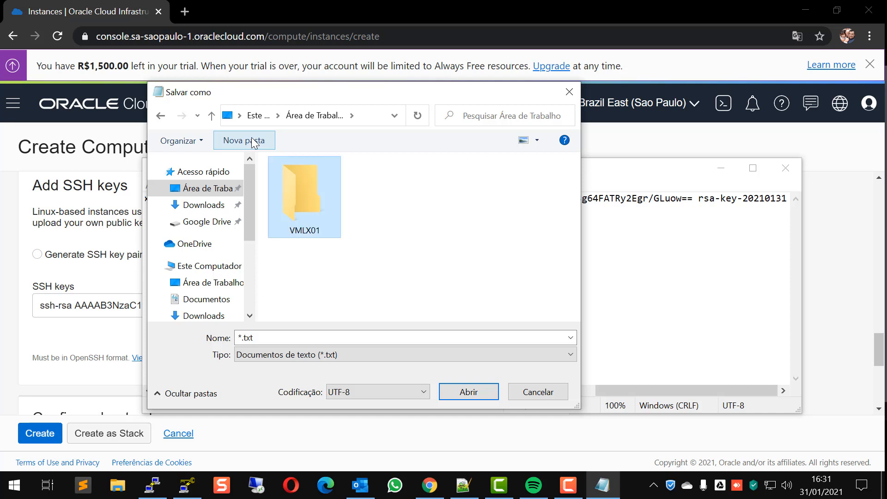
- Save the public key document as chave.pub in the VMLX01 folder using the all-files type, and close Notepad
key("Return")
left_click(347, 355)
left_click(340, 383)
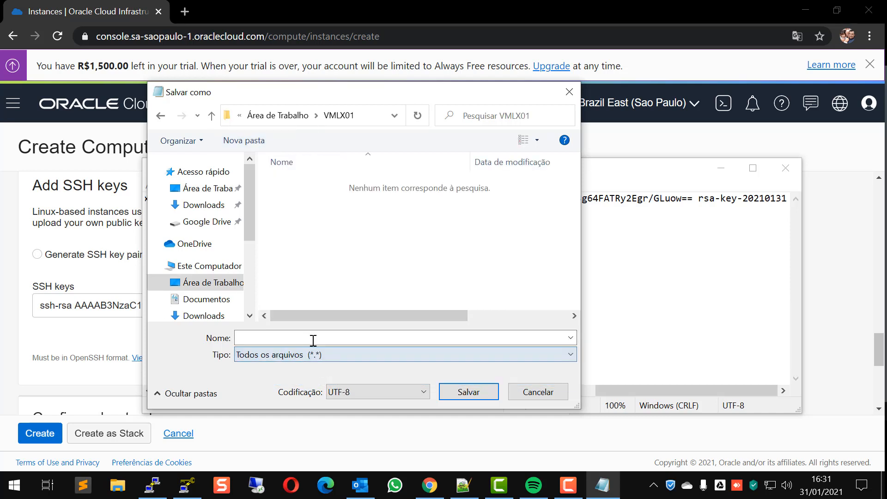
left_click(312, 337)
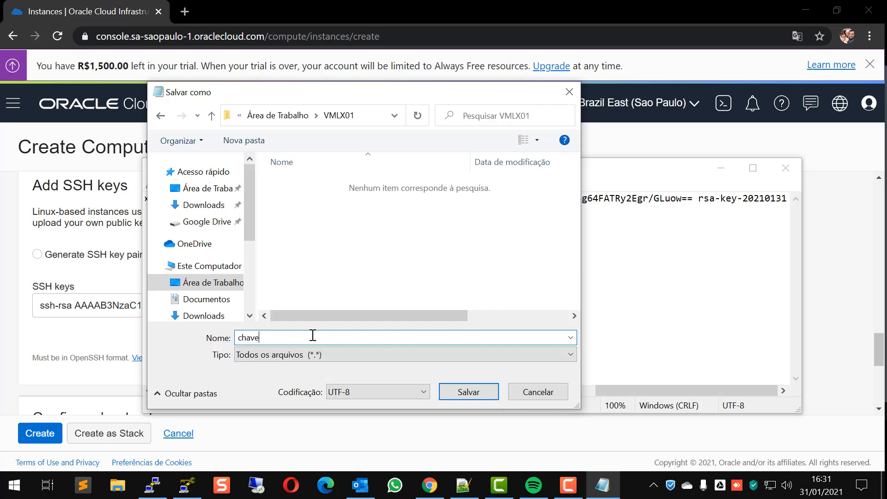
type("chave.pub")
key("Return")
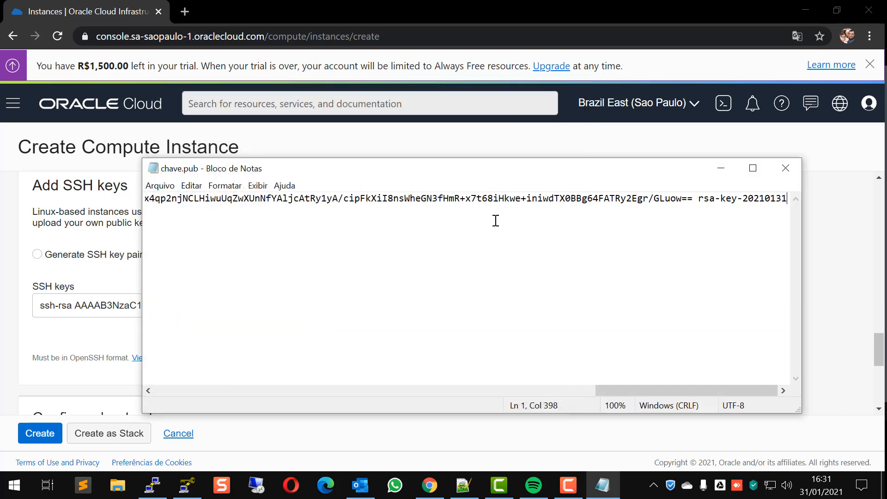
left_click(785, 169)
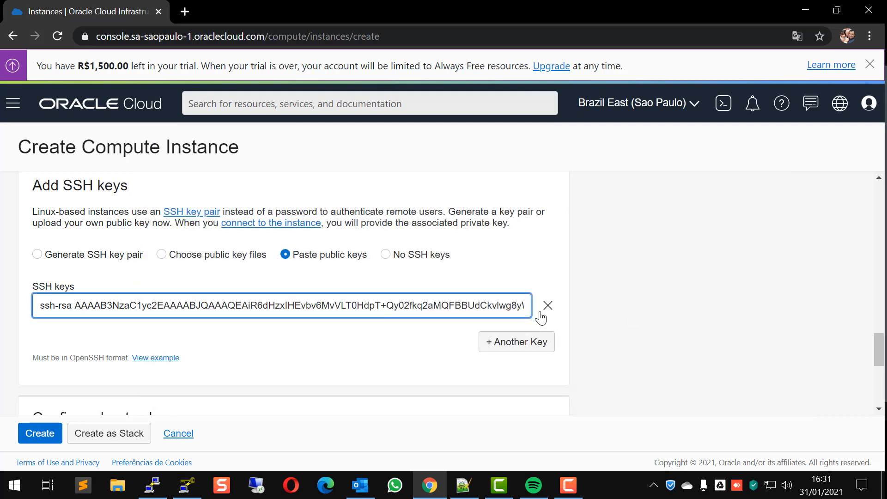
- Switch to PuTTY Key Generator and save the public key as chave02 in the desktop's VMLX01 folder
left_click(187, 485)
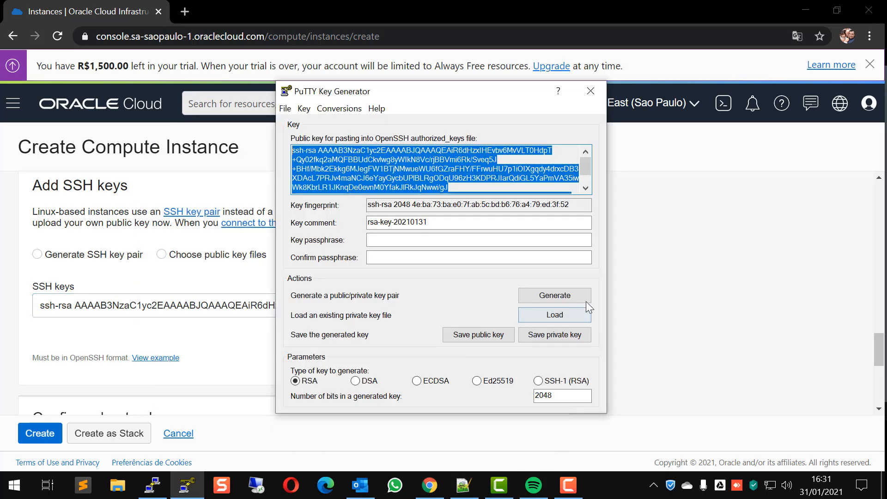
left_click(487, 338)
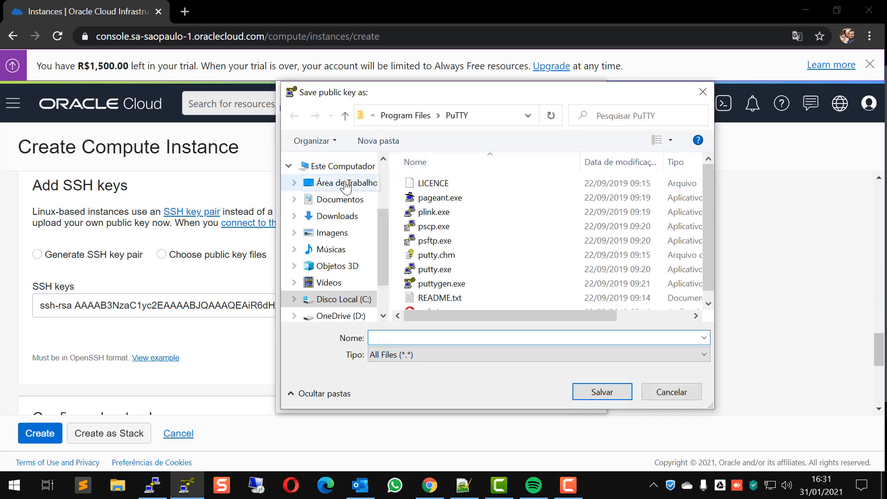
left_click(347, 185)
double_click(439, 194)
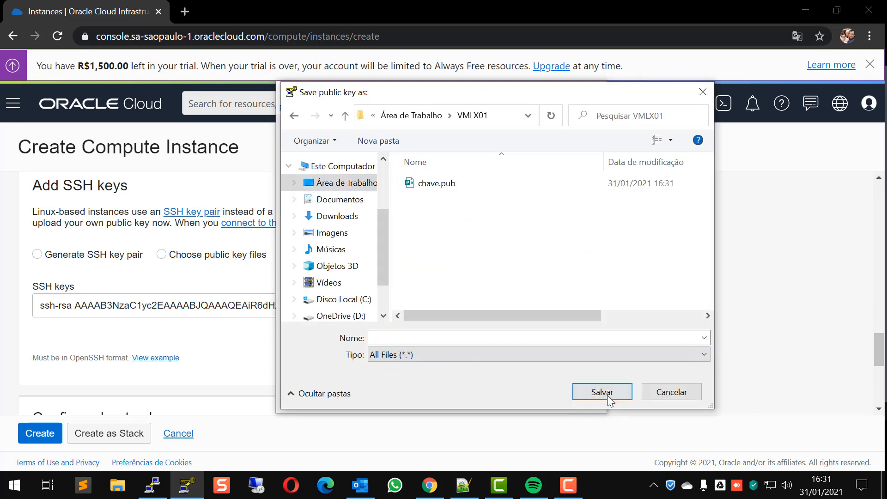
left_click(566, 337)
type("chave01")
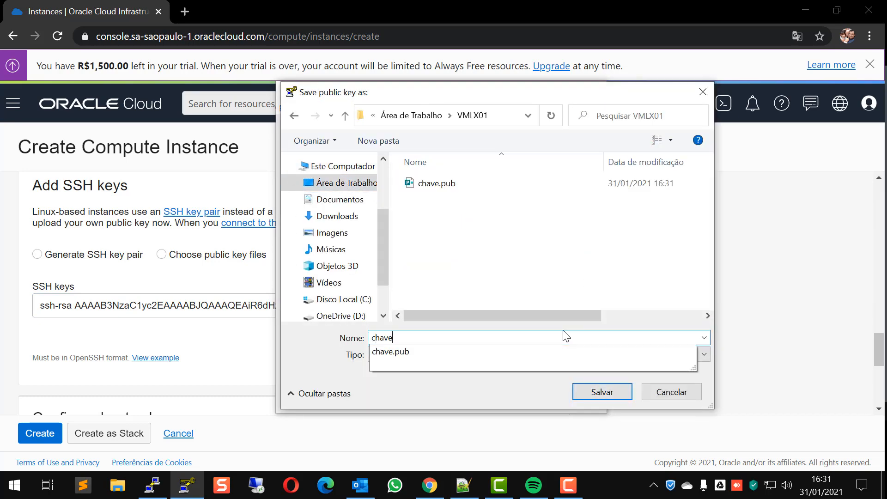
key("Return")
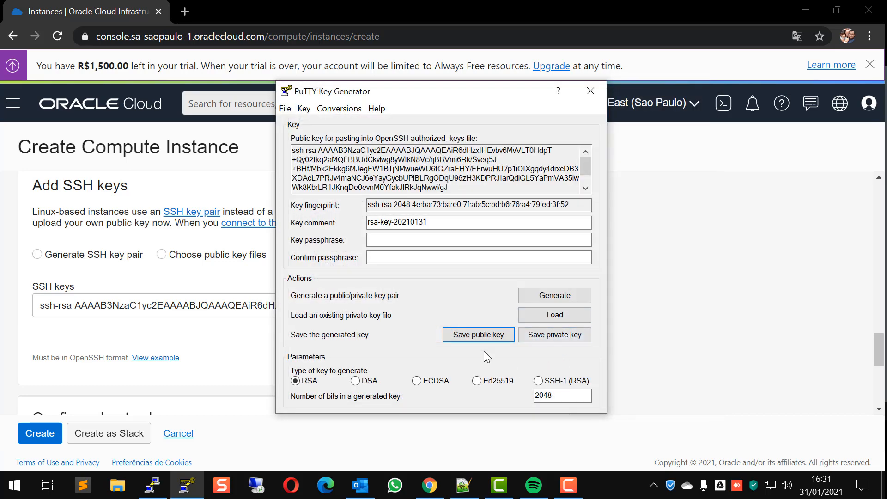
- Save the private key without a passphrase as a PuTTY private key file named chave in the VMLX01 folder
left_click(535, 336)
left_click(469, 288)
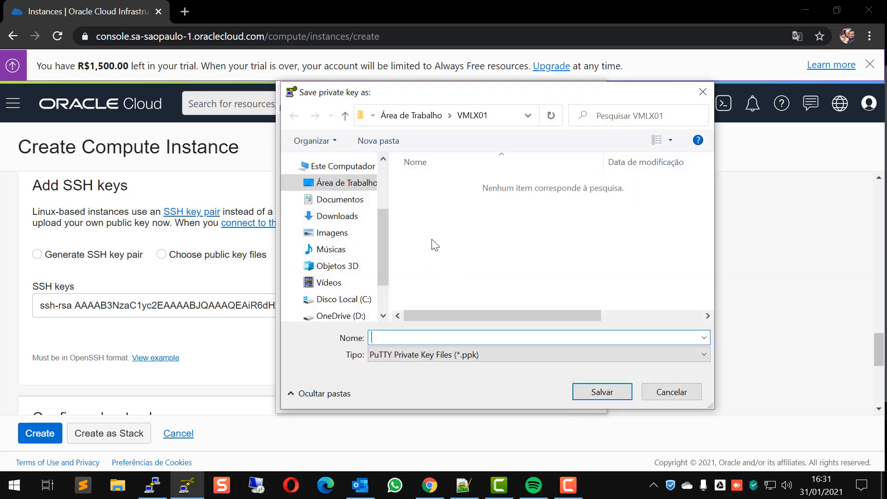
type("chave")
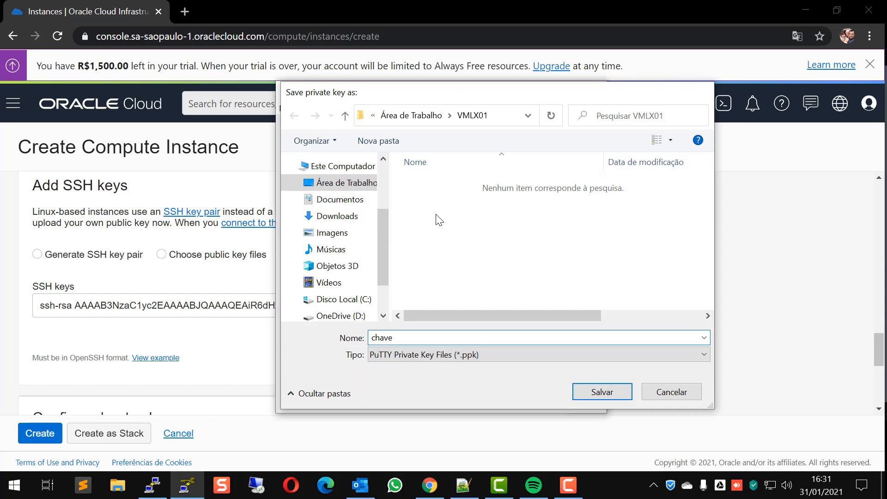
key("Return")
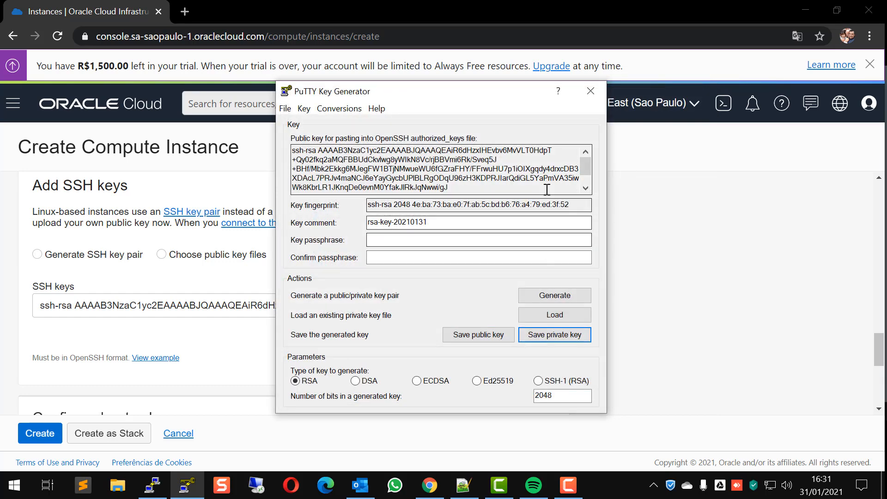
- Switch to File Explorer and open the VMLX01 folder on the desktop
left_click(117, 486)
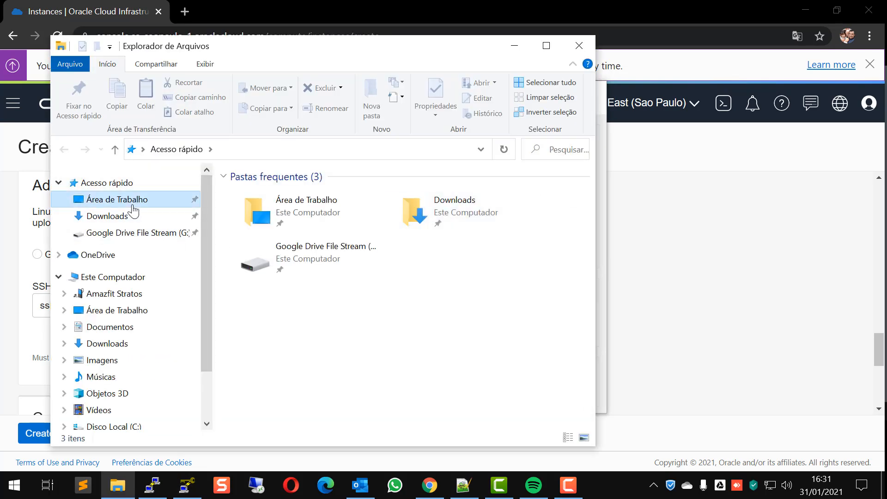
left_click(132, 205)
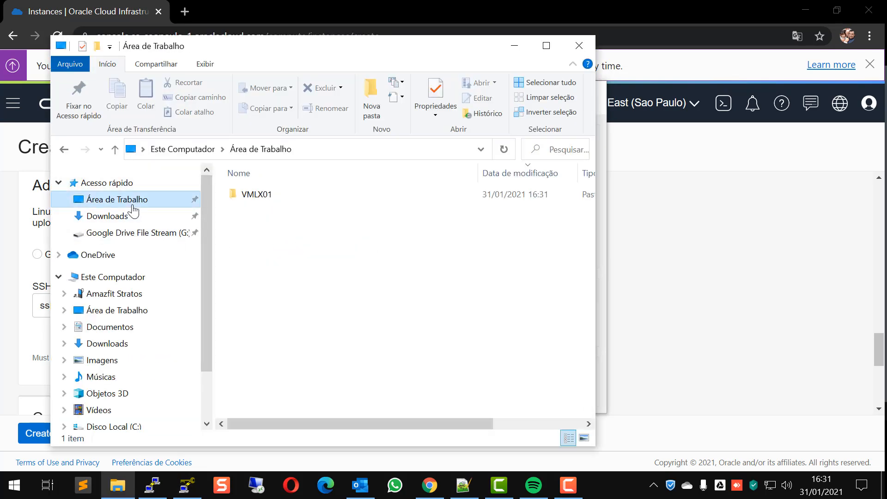
double_click(274, 196)
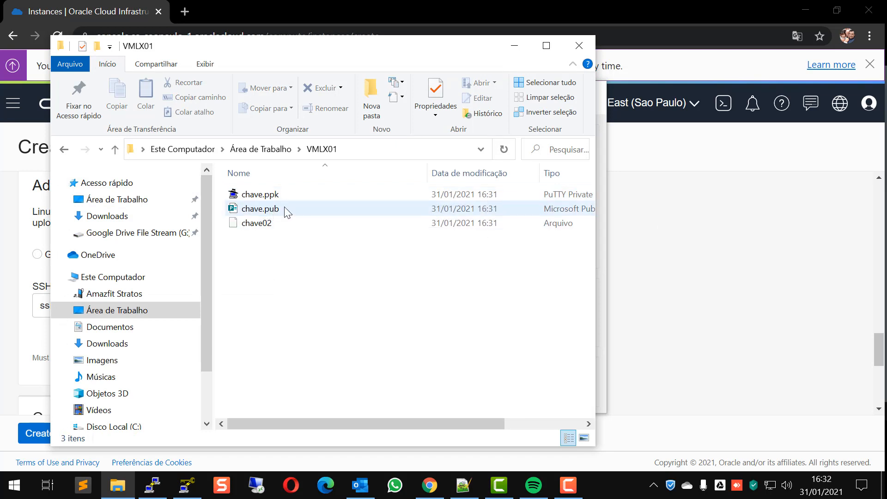
left_click(268, 213)
right_click(268, 212)
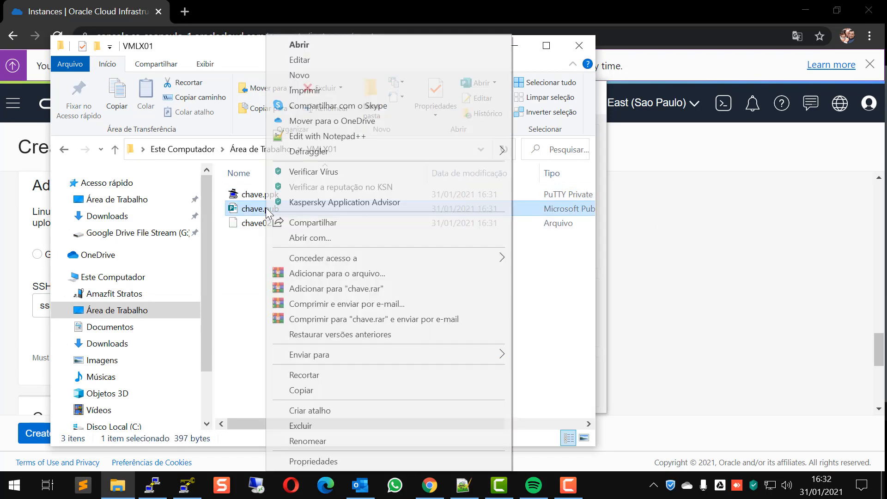
left_click(424, 57)
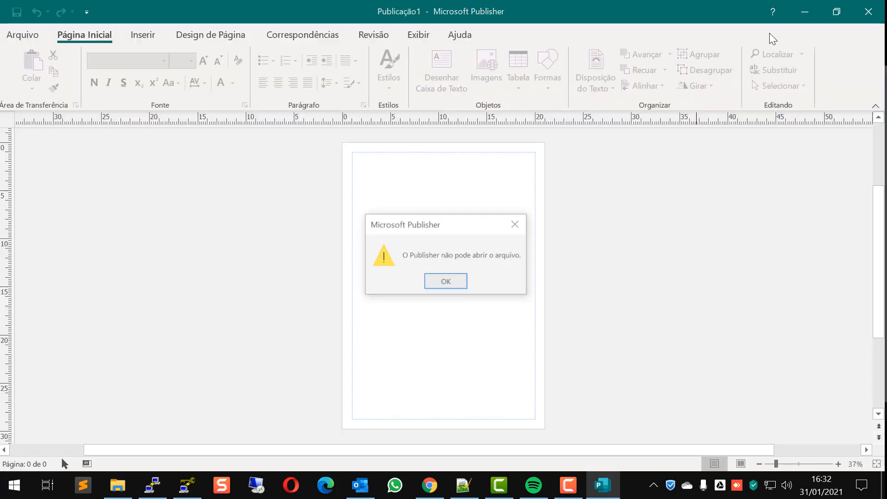
key("Return")
- Open chave.pub in Notepad++ and examine its single-line public key from beginning to end
right_click(314, 202)
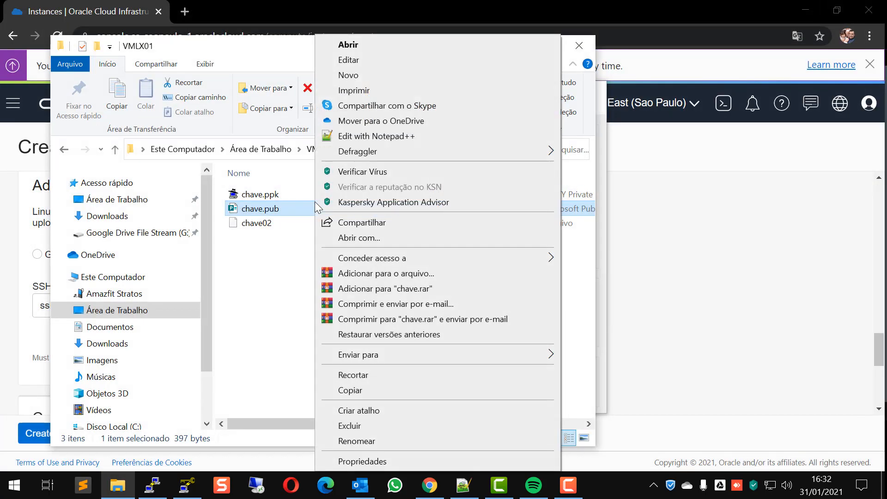
left_click(349, 135)
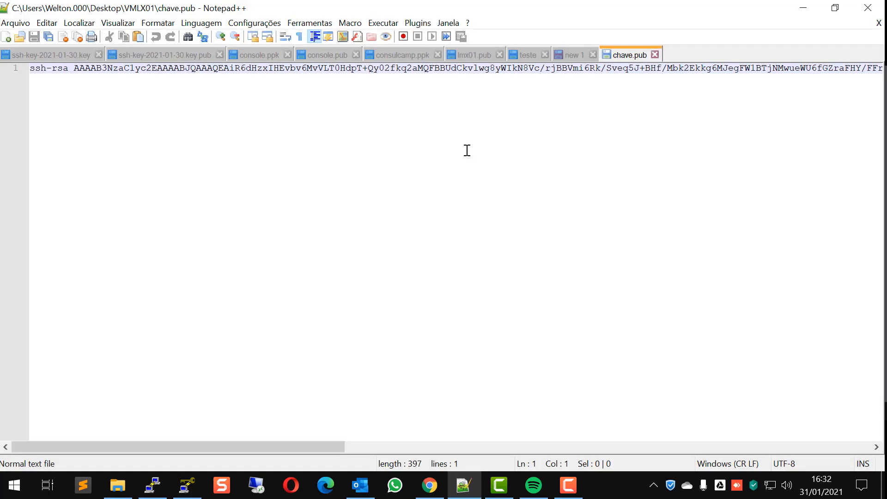
triple_click(699, 72)
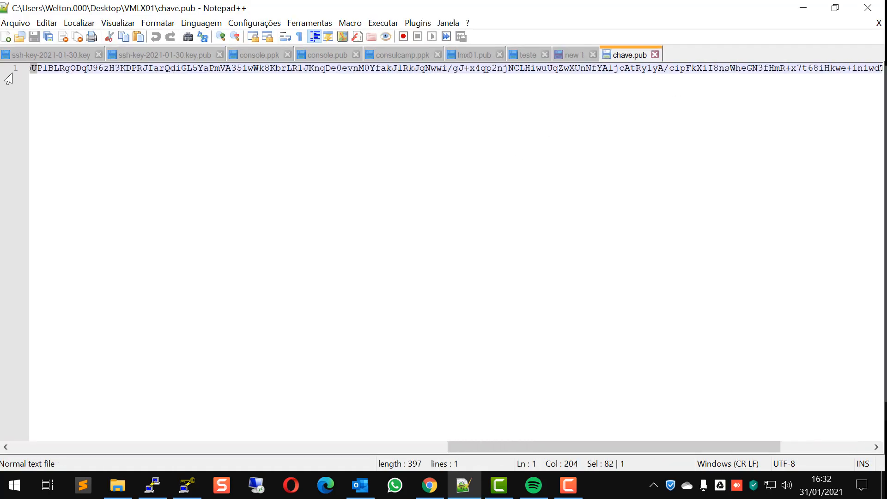
key("End")
left_click(803, 8)
left_click(269, 223)
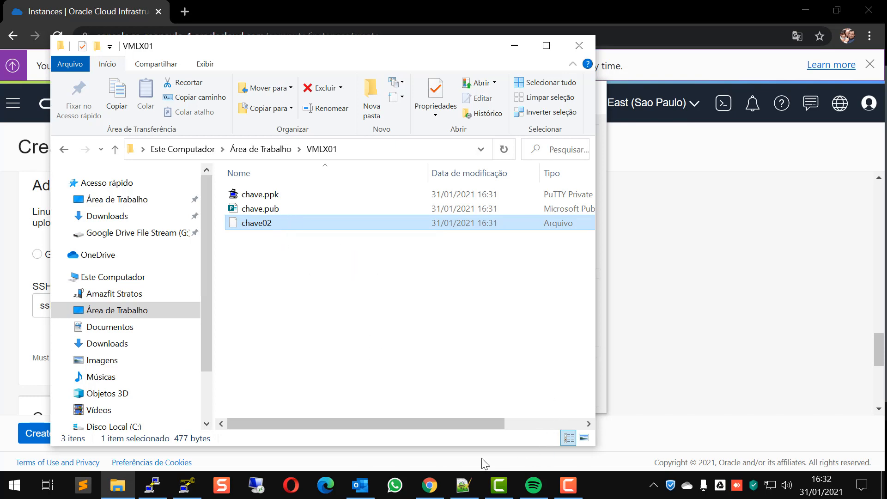
left_click(464, 485)
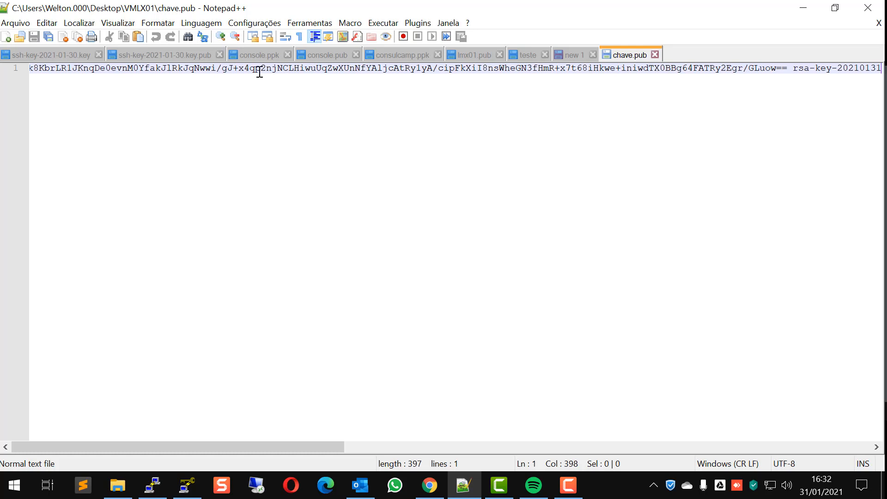
left_click_drag(298, 69, 68, 60)
key("Home")
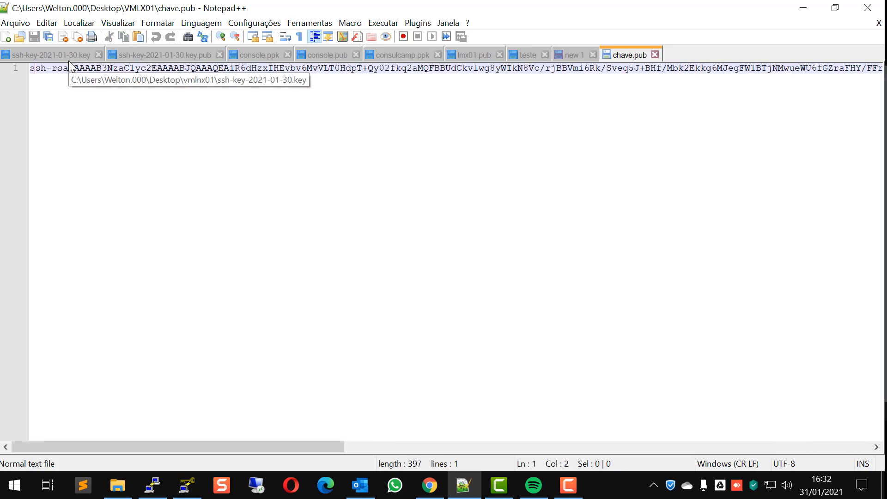
left_click(46, 68)
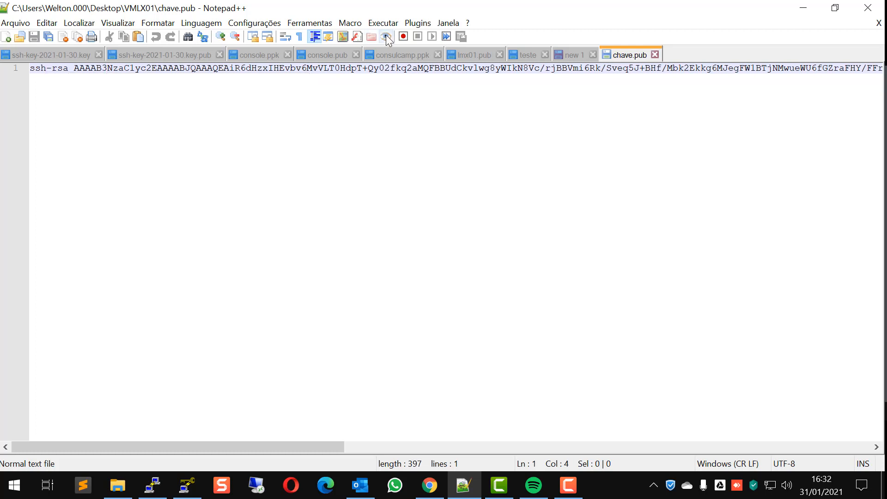
key("End")
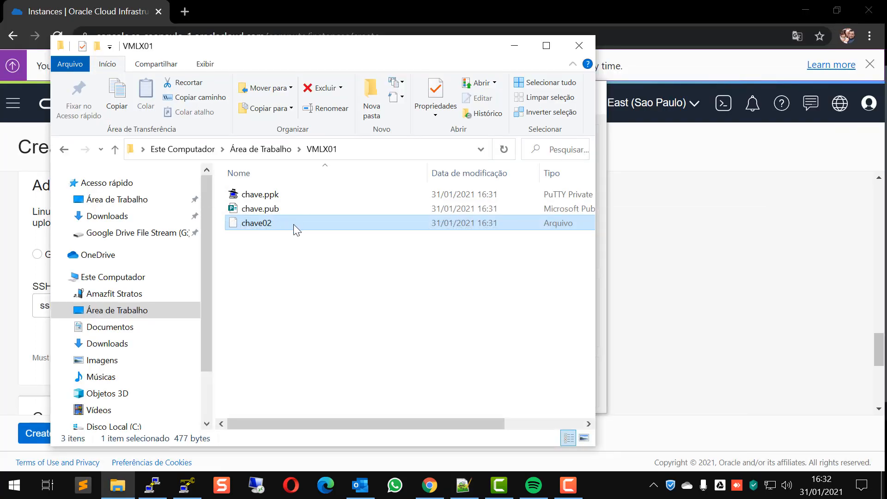
- Open the chave02 file in Notepad++ and examine the format of its public key
right_click(293, 223)
left_click(388, 154)
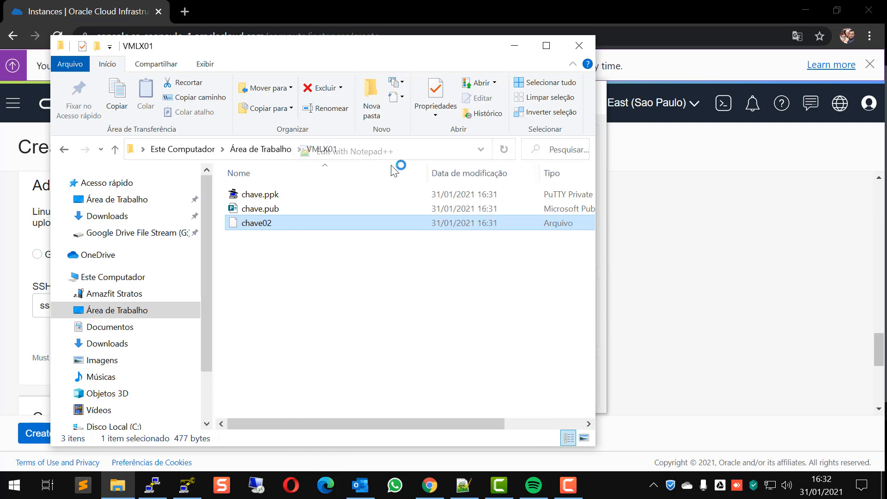
left_click_drag(313, 182, 13, 51)
left_click(119, 143)
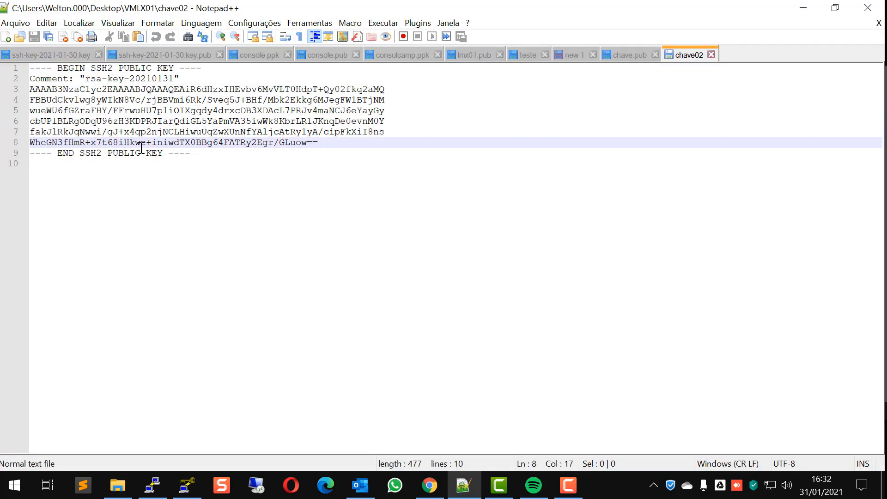
left_click(803, 8)
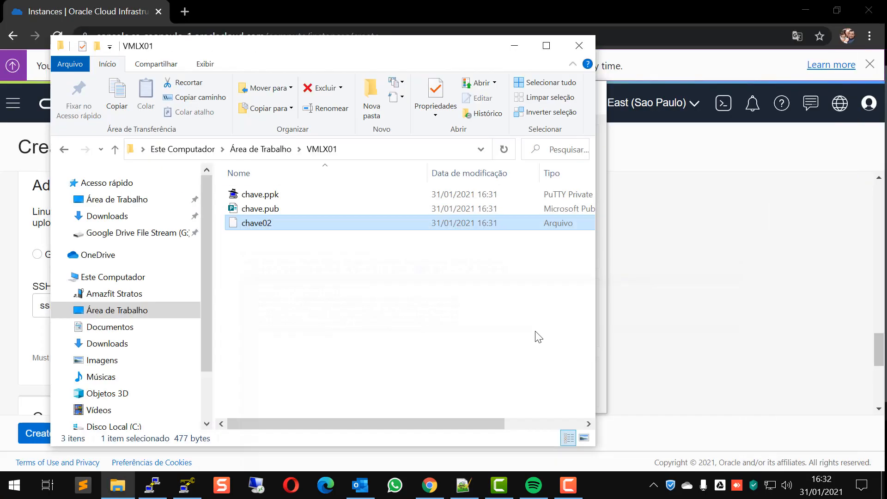
- Back in the Create Compute Instance form, set the SSH key method to Choose public key files and browse to the desktop's VMLX01 folder
left_click(718, 289)
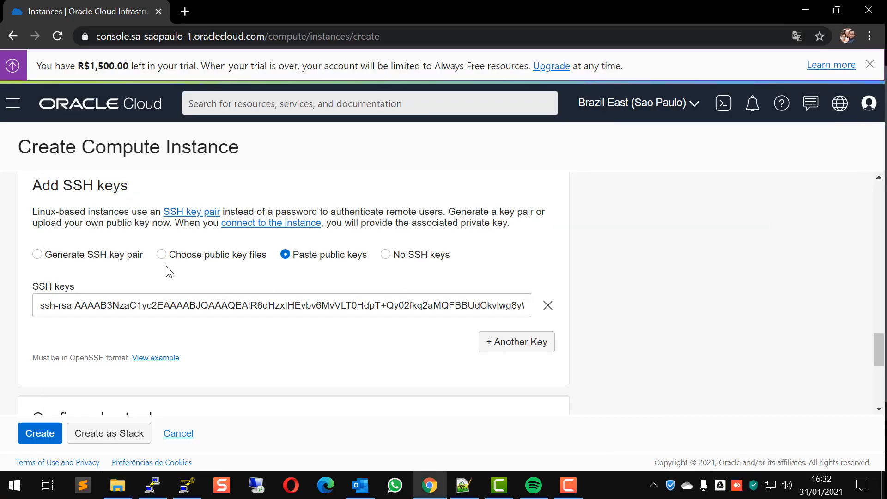
left_click(178, 260)
left_click(314, 312)
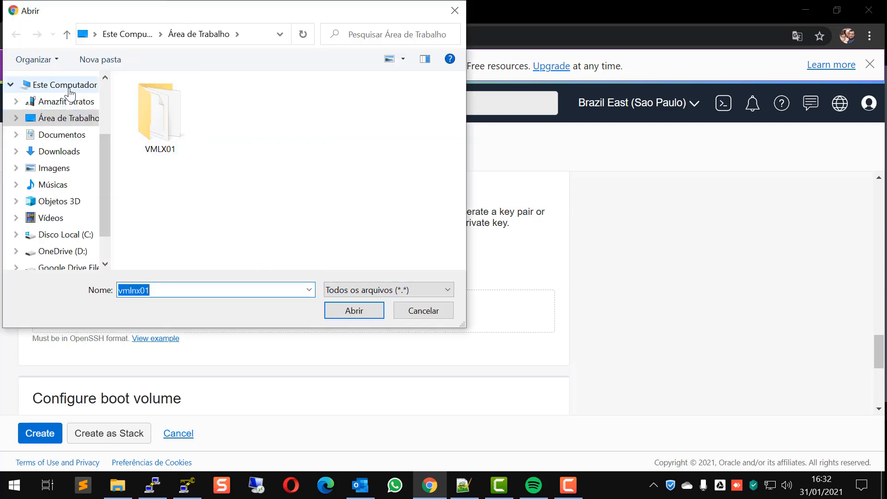
left_click(65, 84)
left_click(69, 118)
double_click(185, 124)
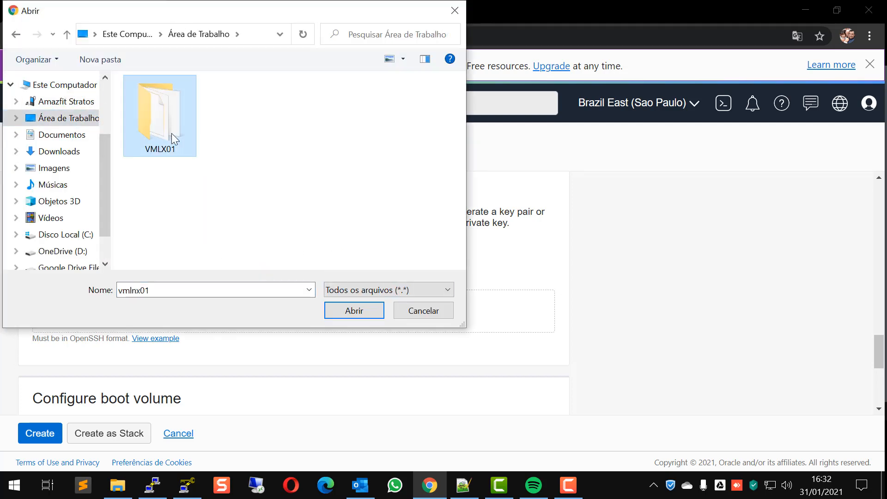
- Rename the chave02 file as chave02.pub within the file selection dialog
left_click(177, 133)
key("F2")
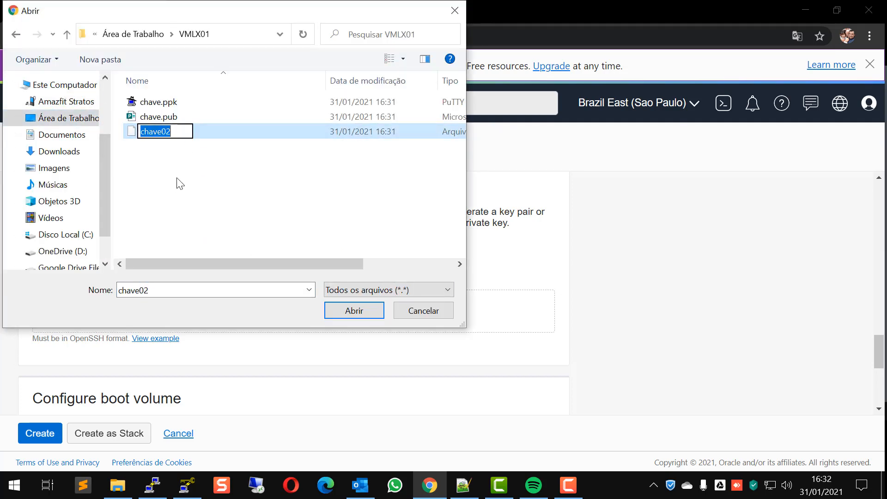
key("End")
type(".pub")
key("Return")
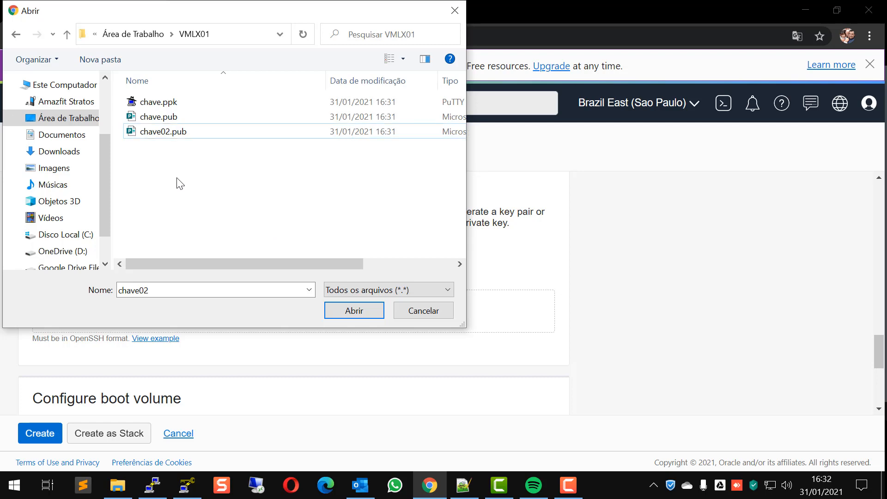
- Add chave02.pub as the instance's SSH public key file and look over the SSH keys section
left_click(212, 133)
left_click(345, 311)
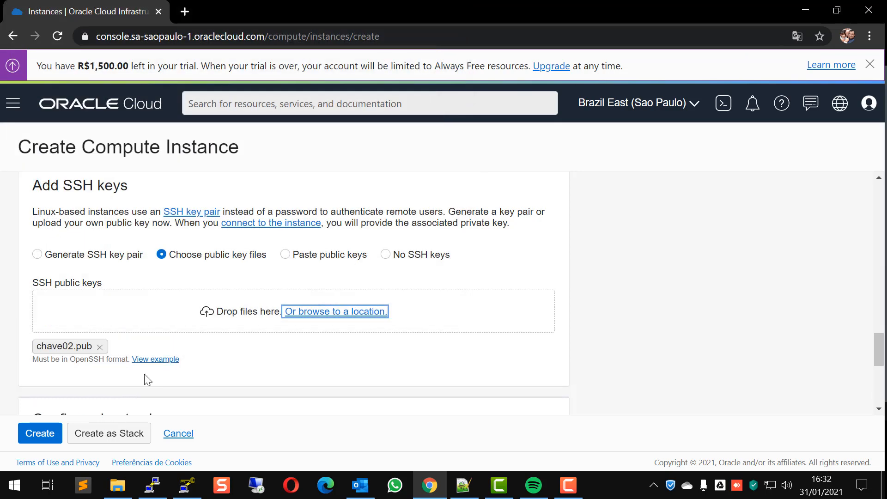
scroll(148, 376, "down", 4)
scroll(94, 355, "up", 4)
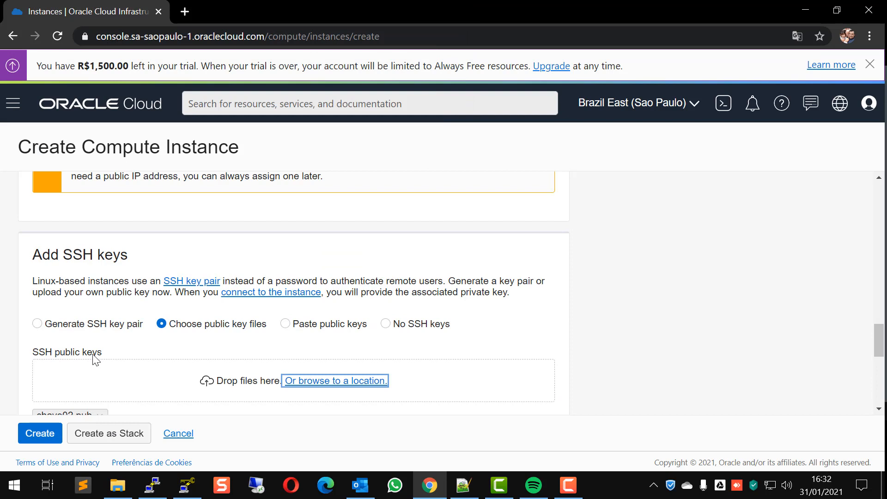
- Try to create the instance with the chave02.pub key, and copy the public key from the new 1 document in Notepad++
left_click(38, 432)
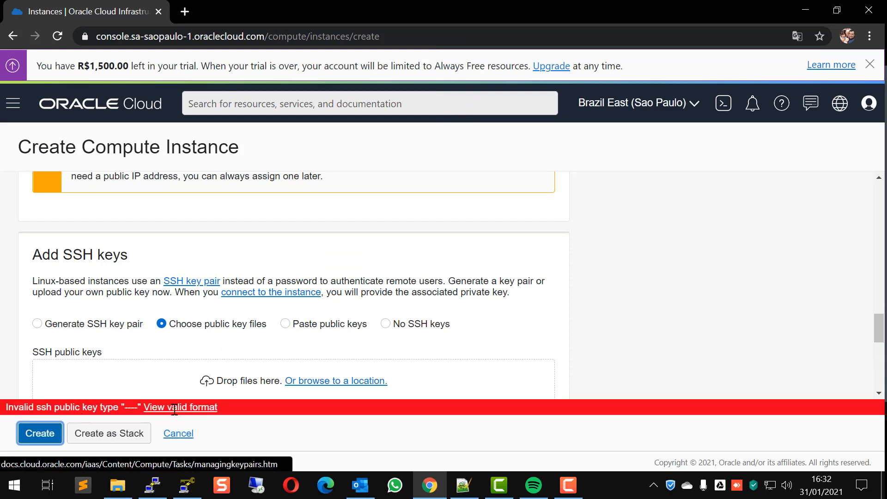
scroll(254, 309, "down", 3)
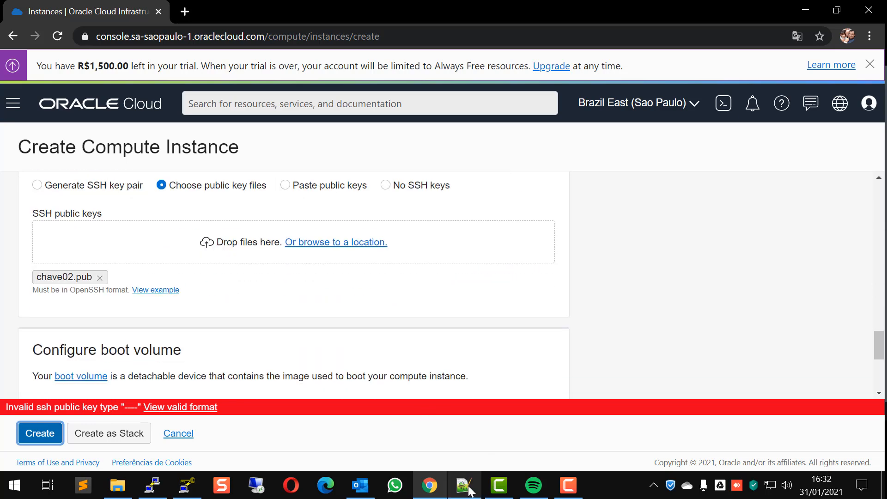
left_click(463, 485)
left_click(524, 292)
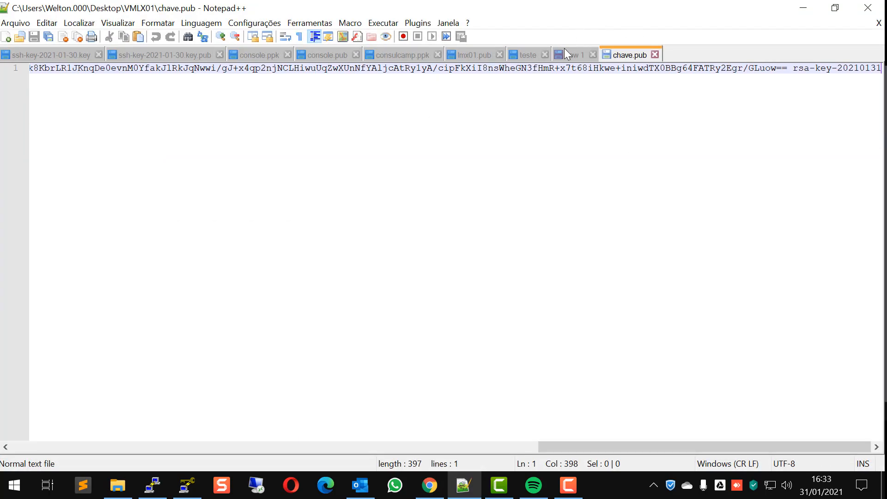
left_click(566, 53)
key("ctrl+a")
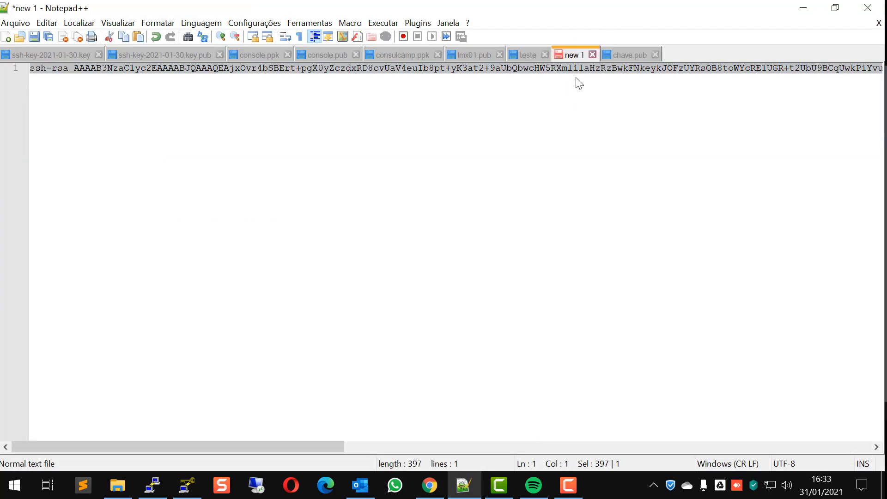
left_click(791, 13)
- In the Create Compute Instance form, set the SSH key method to Paste public keys and paste the copied key
left_click(300, 187)
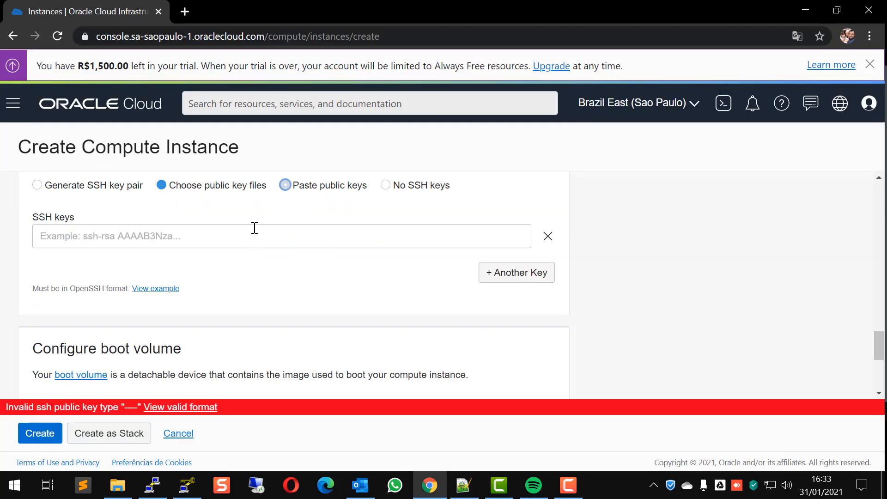
left_click(254, 235)
key("ctrl+v")
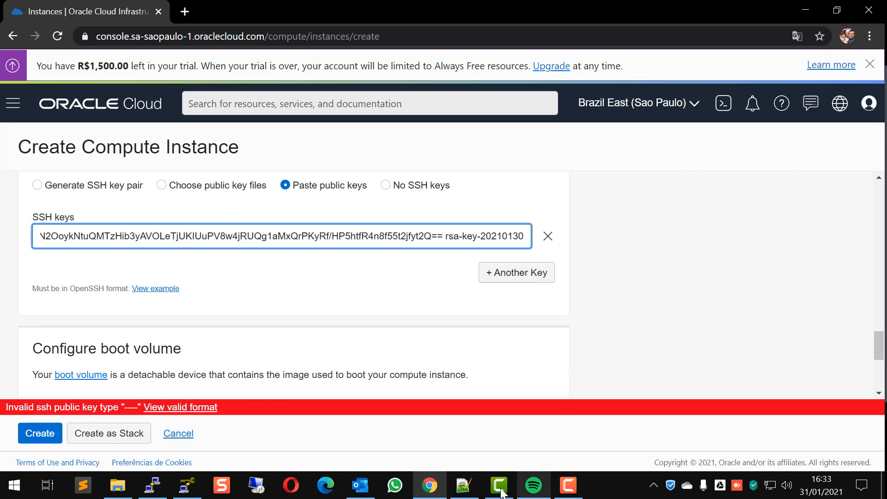
- Copy the entire OpenSSH public key from PuTTY Key Generator and replace the instance form's SSH key with it
left_click(187, 484)
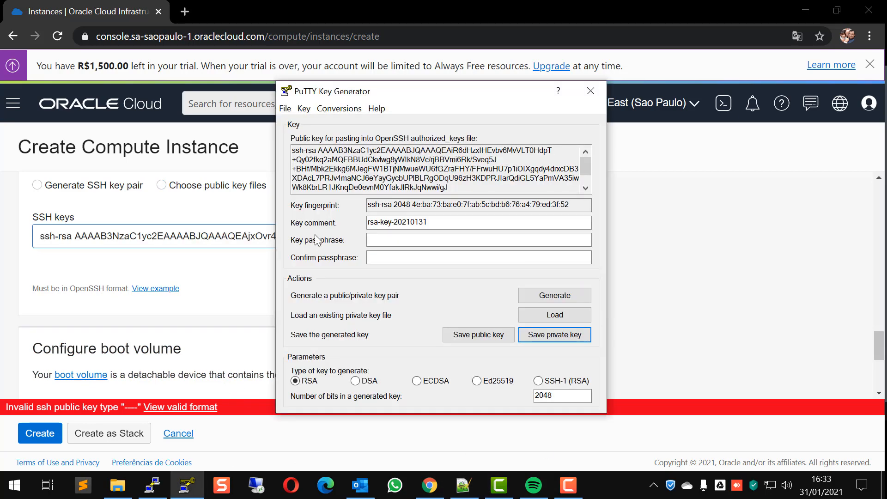
scroll(474, 187, "down", 1)
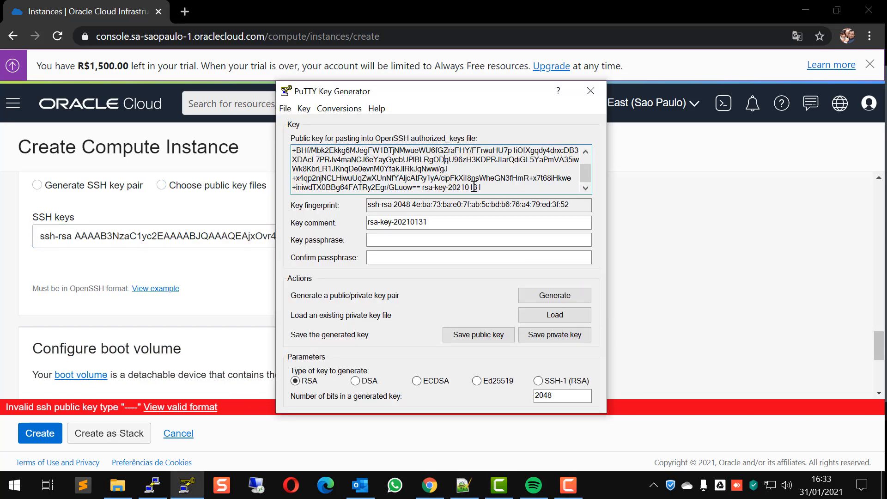
left_click_drag(494, 187, 179, 66)
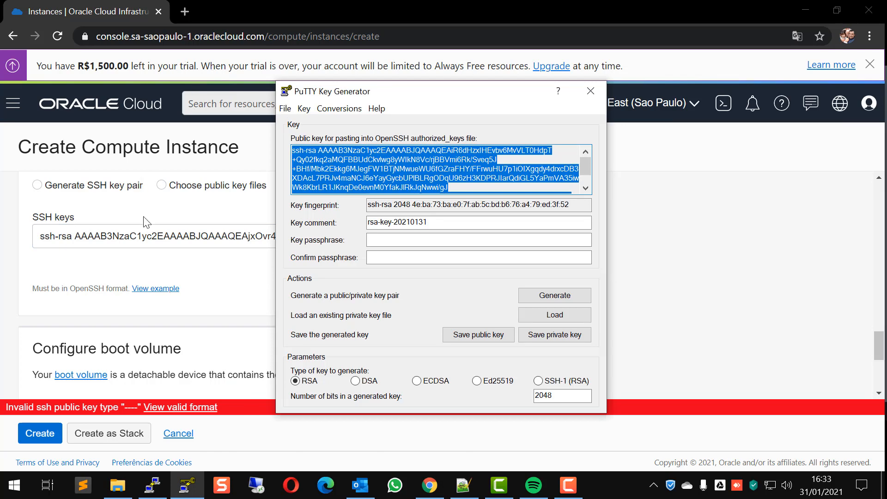
left_click(143, 235)
key("ctrl+a")
key("ctrl+v")
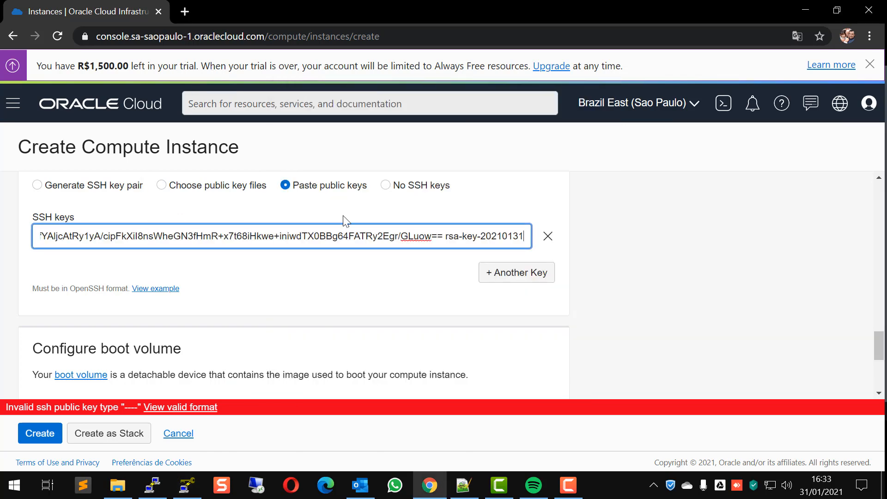
- Review the boot volume options, leave the custom boot volume size disabled, and create the instance
scroll(450, 292, "down", 4)
scroll(327, 300, "up", 10)
scroll(231, 267, "down", 7)
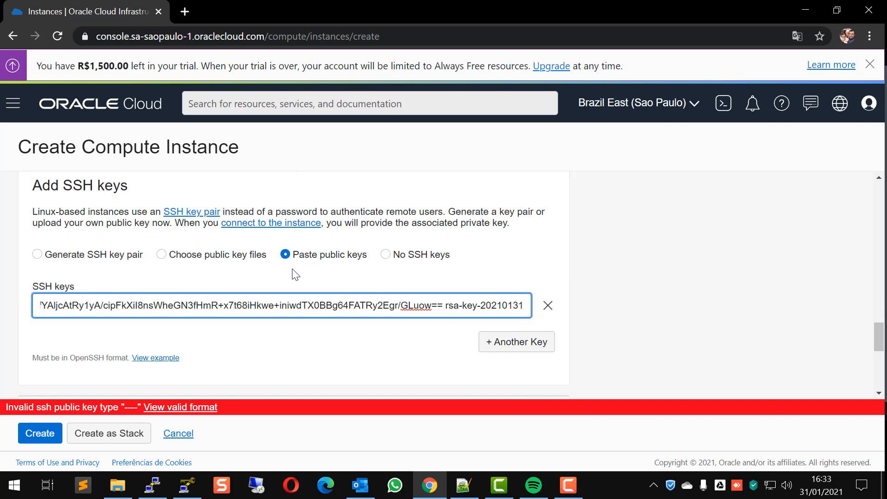
scroll(324, 260, "down", 4)
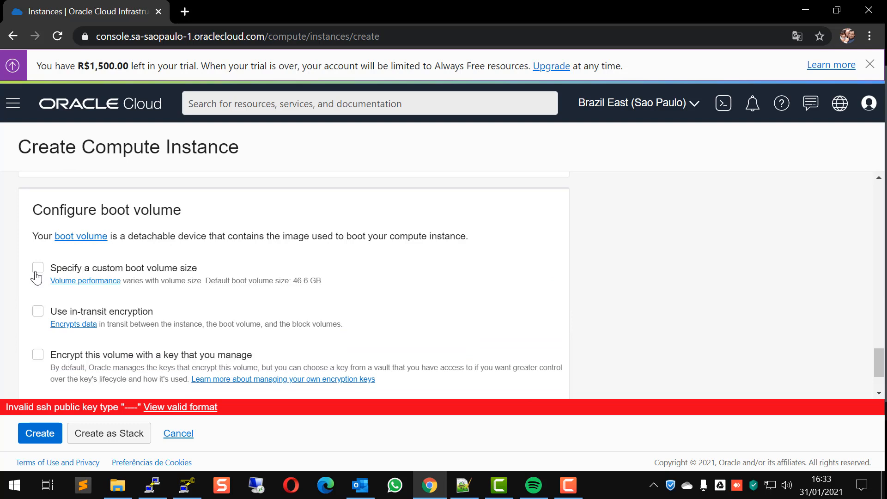
left_click(38, 269)
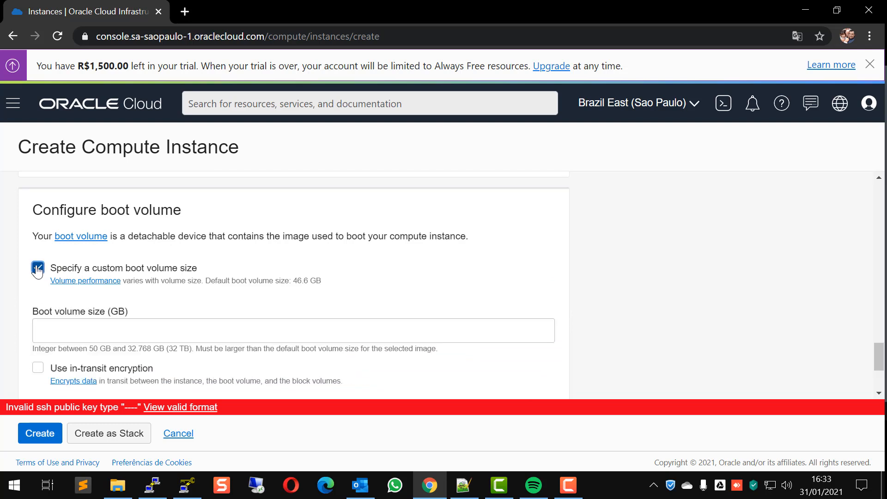
left_click(38, 269)
scroll(123, 277, "down", 2)
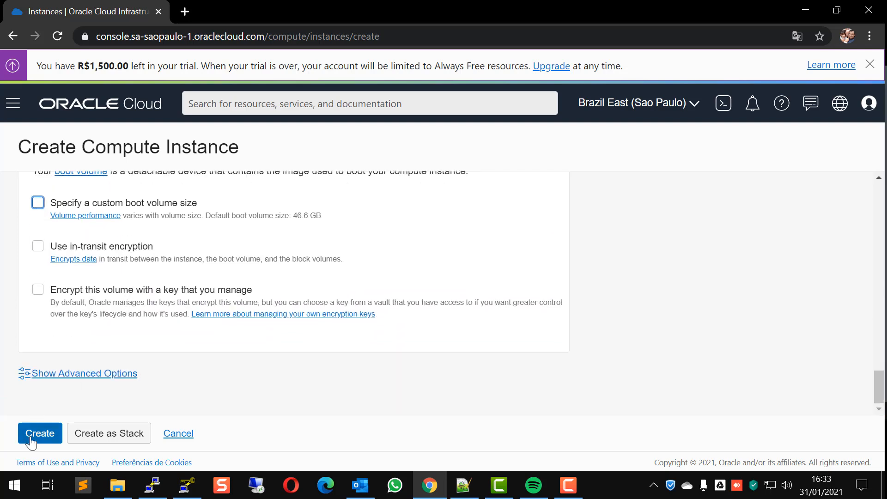
left_click(55, 432)
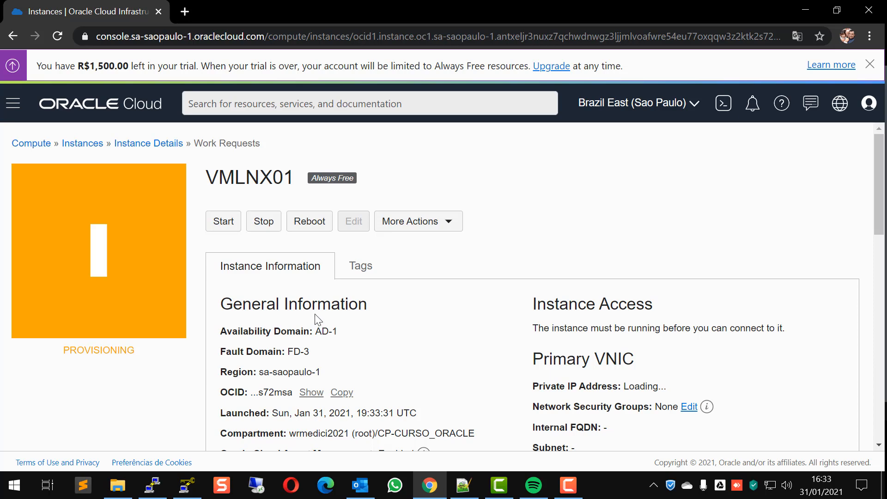
- Look over the VMLNX01 details page, including its provisioning status, instance access, primary VNIC and launch options
scroll(464, 363, "down", 1)
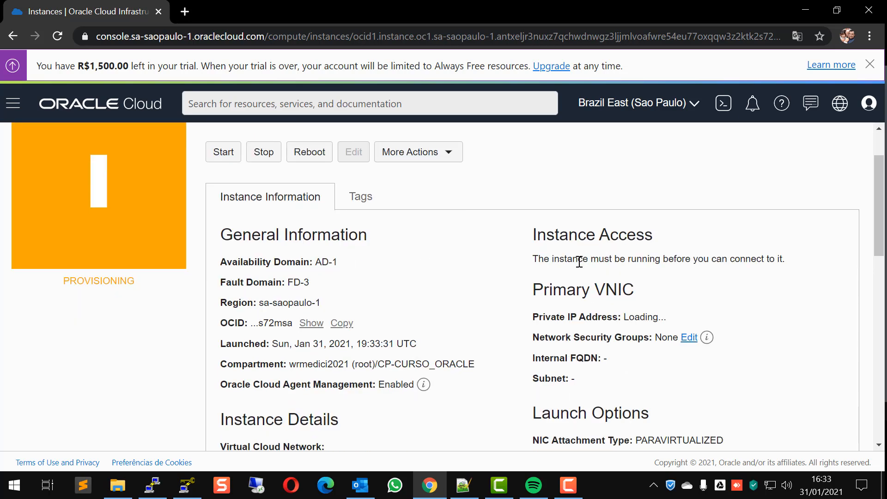
scroll(579, 261, "down", 2)
scroll(594, 259, "up", 3)
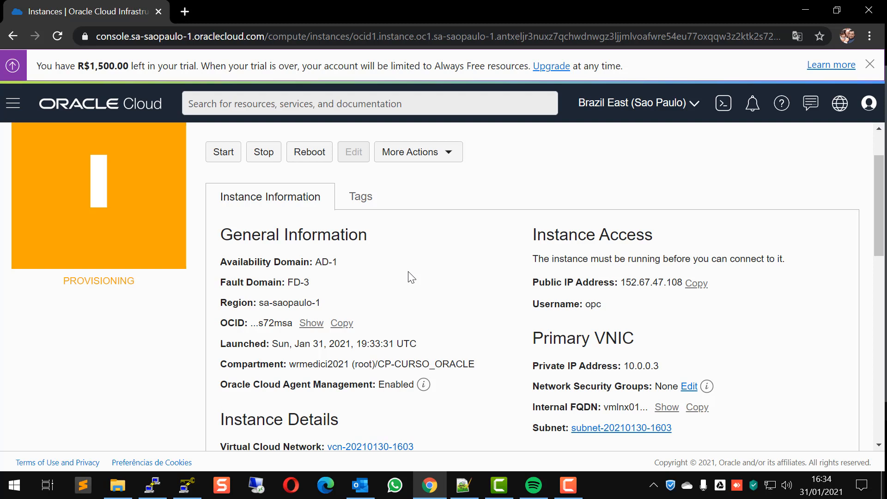
scroll(439, 279, "down", 3)
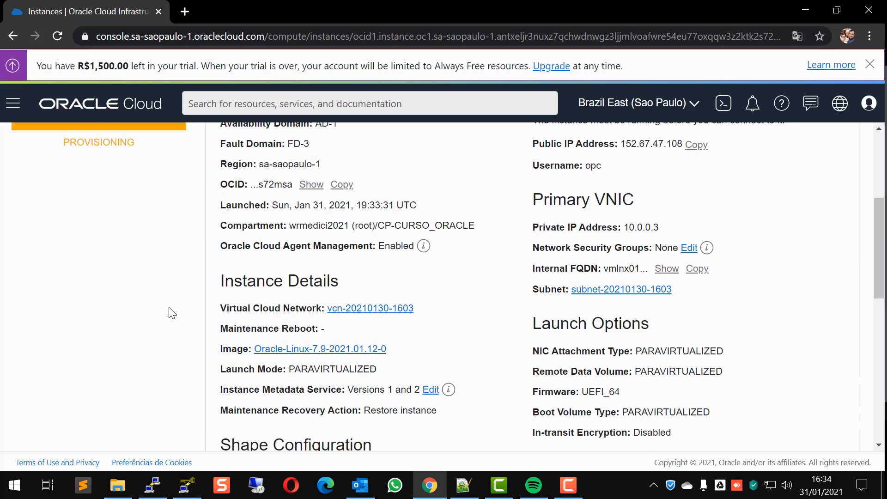
scroll(84, 339, "up", 5)
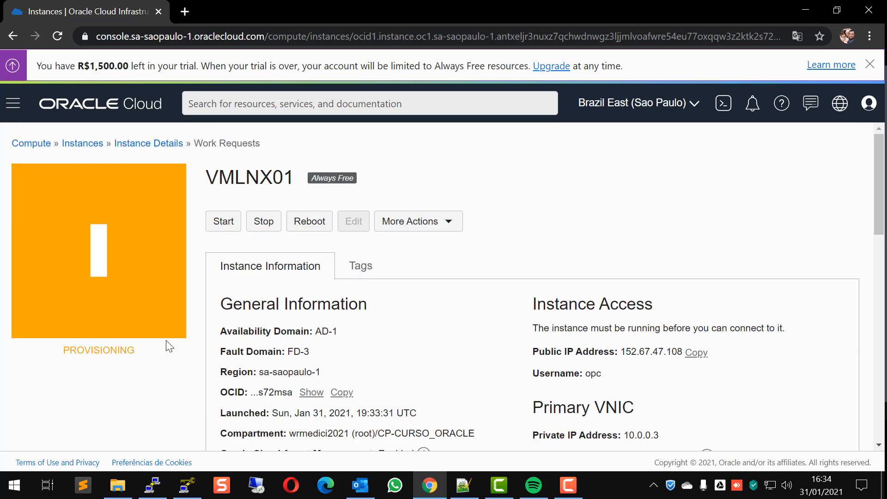
- Switch to the VMLX01 folder in File Explorer and select the chave.ppk private key file
left_click(84, 486)
left_click(121, 484)
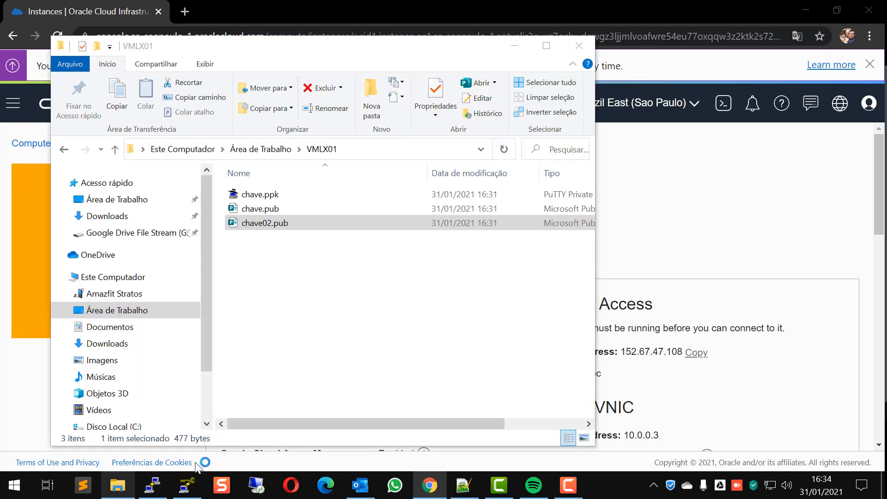
left_click(868, 8)
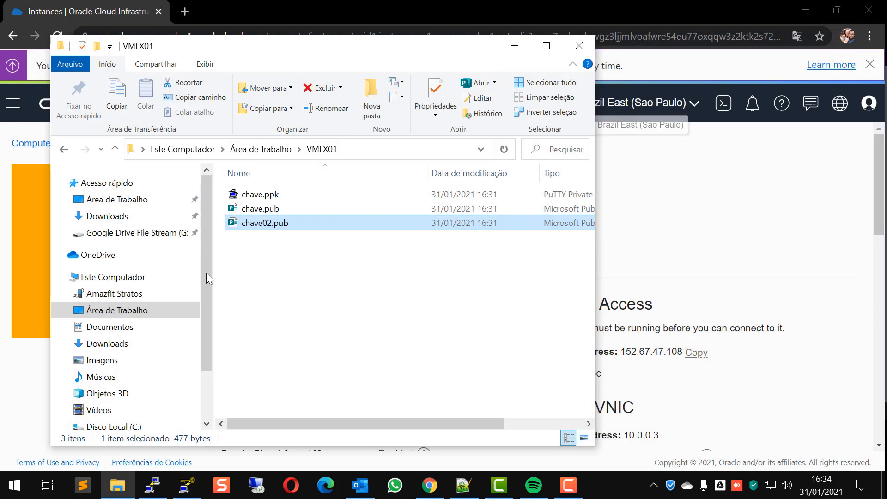
left_click(231, 242)
left_click(254, 195)
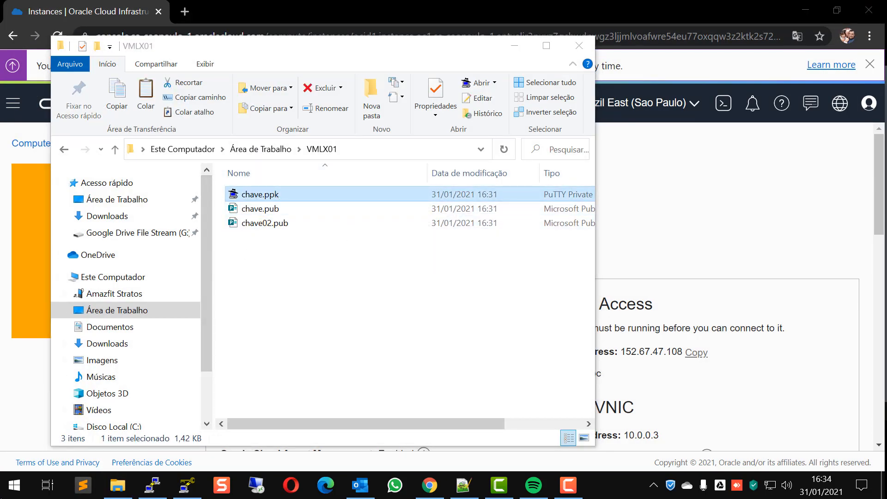
- Open a second File Explorer window, browse to Disco Local (C:), and move the window off to the side
right_click(14, 485)
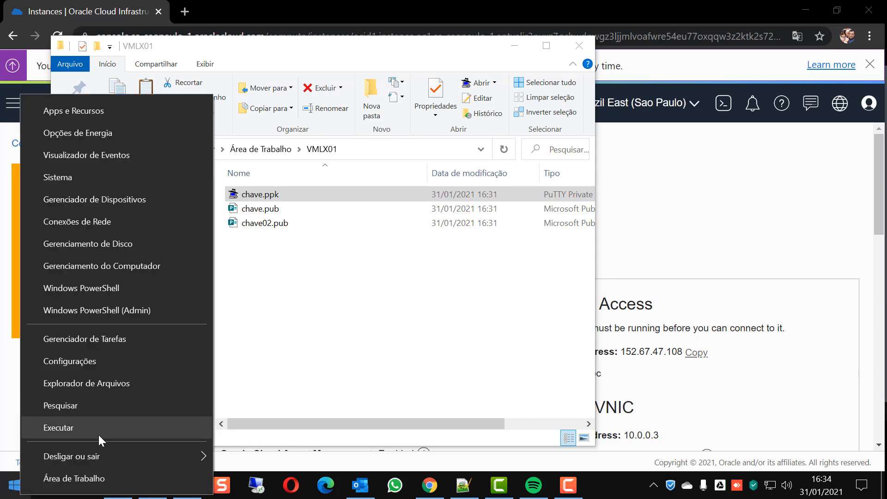
left_click(138, 387)
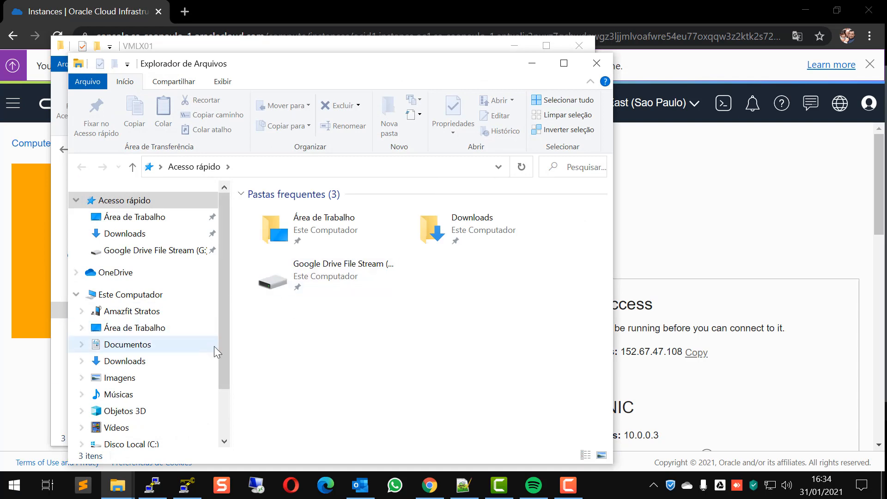
scroll(203, 360, "down", 2)
left_click(138, 368)
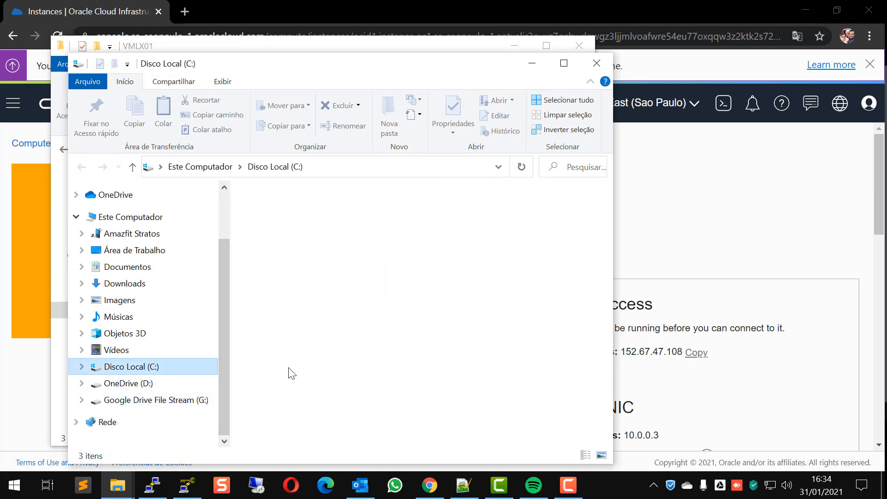
scroll(309, 369, "down", 4)
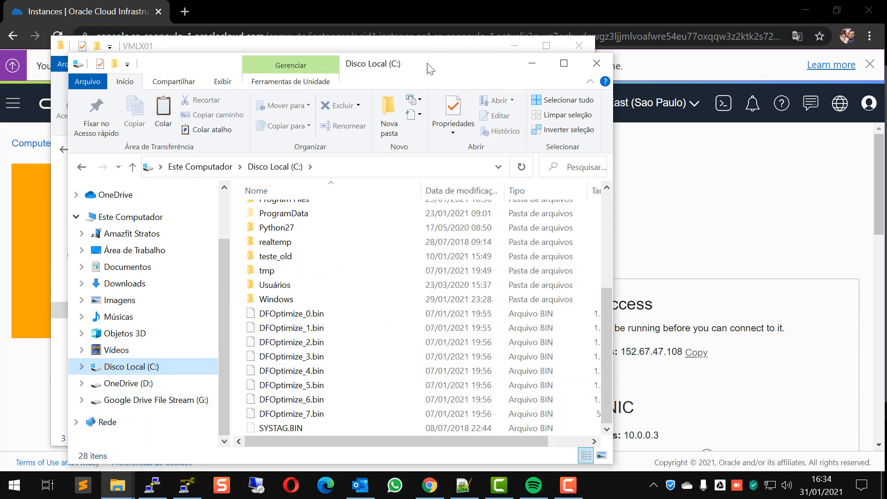
left_click_drag(427, 64, 886, 133)
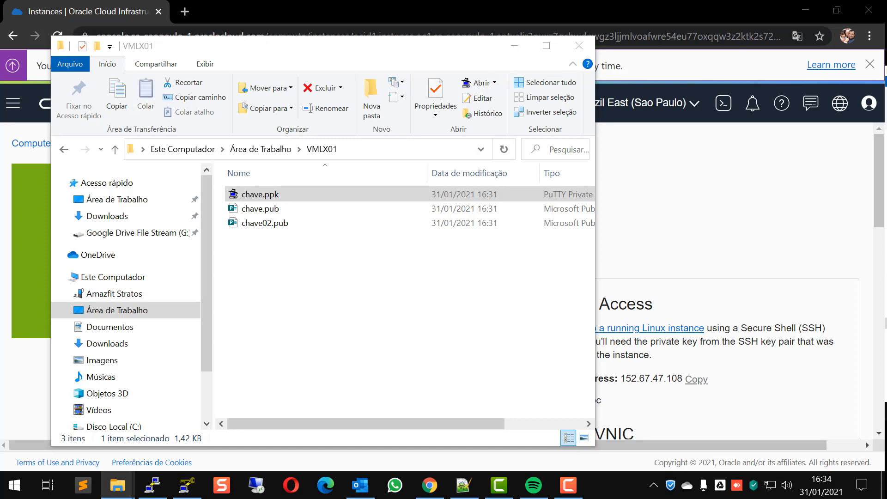
- Bring the File Explorer window with the empty oci folder back, maximize it and show the folder's full path
left_click_drag(886, 186, 455, 111)
double_click(455, 111)
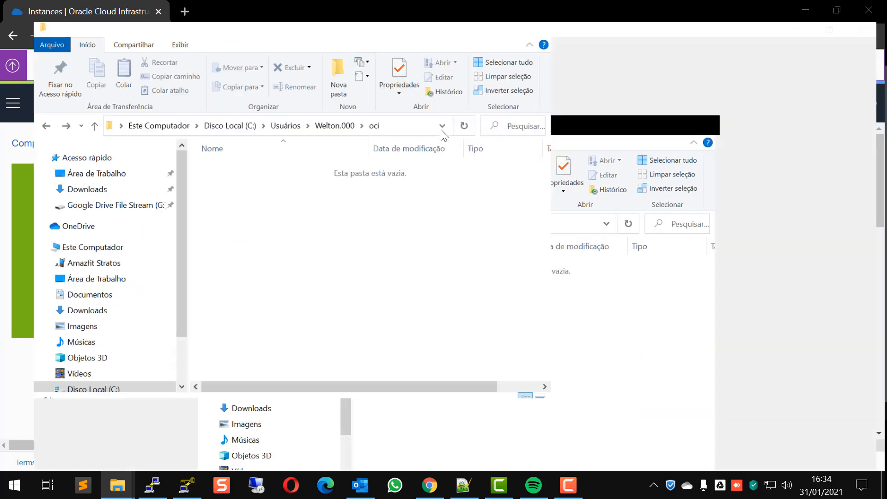
left_click(265, 109)
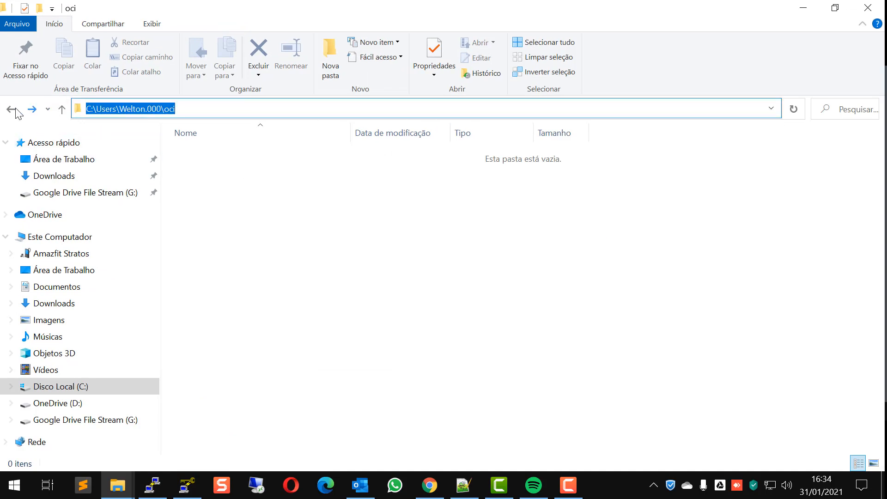
left_click(283, 174)
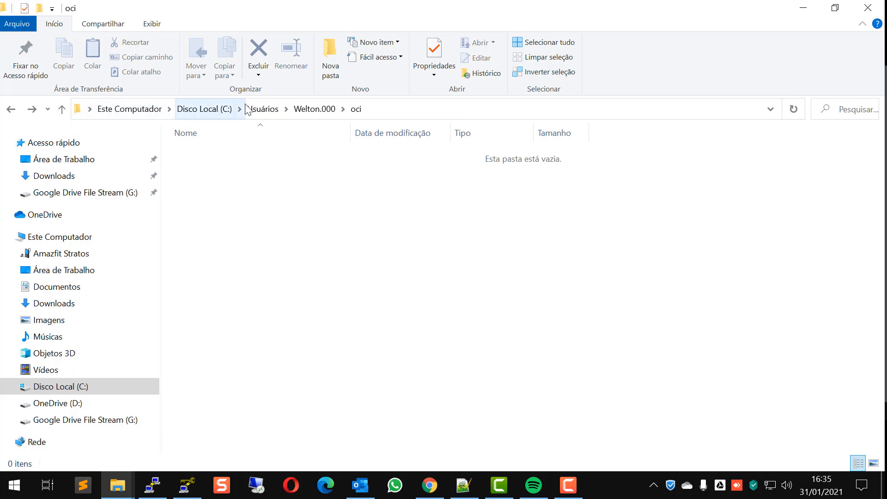
- Retrace the path to the oci folder from Usuários through the user's profile folder and open it
left_click(252, 118)
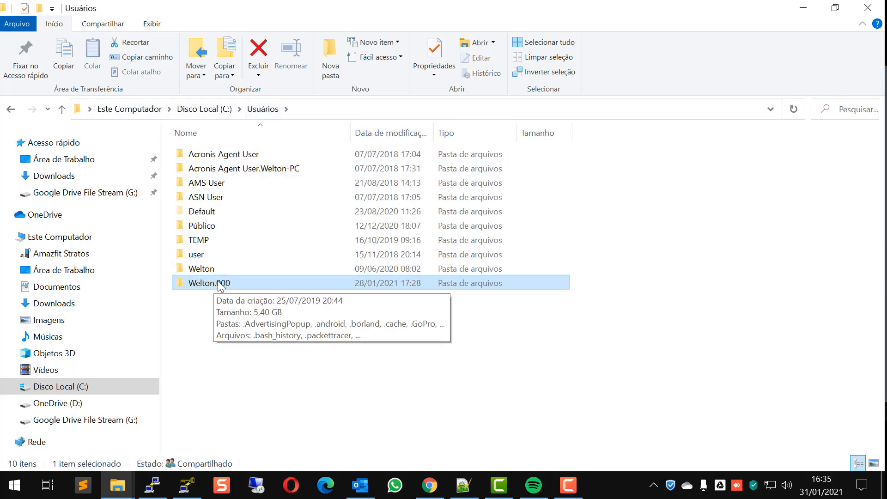
double_click(220, 284)
scroll(286, 277, "down", 3)
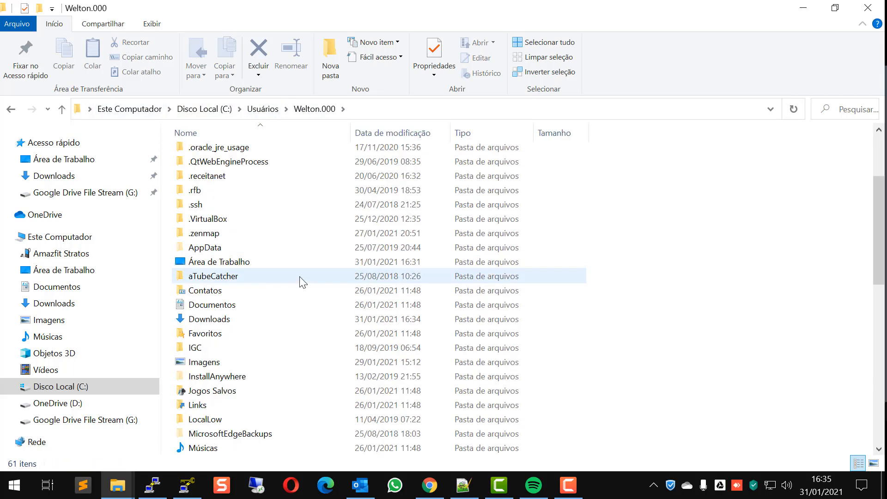
scroll(185, 298, "down", 3)
scroll(189, 330, "down", 1)
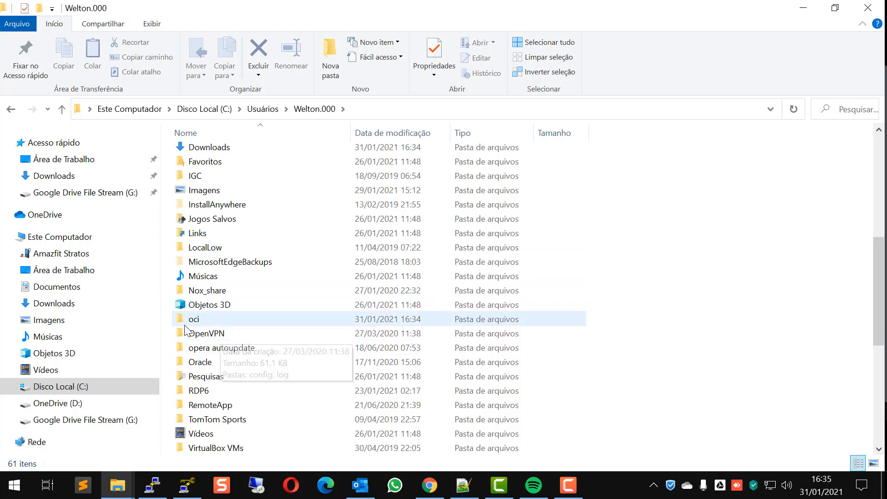
left_click(229, 325)
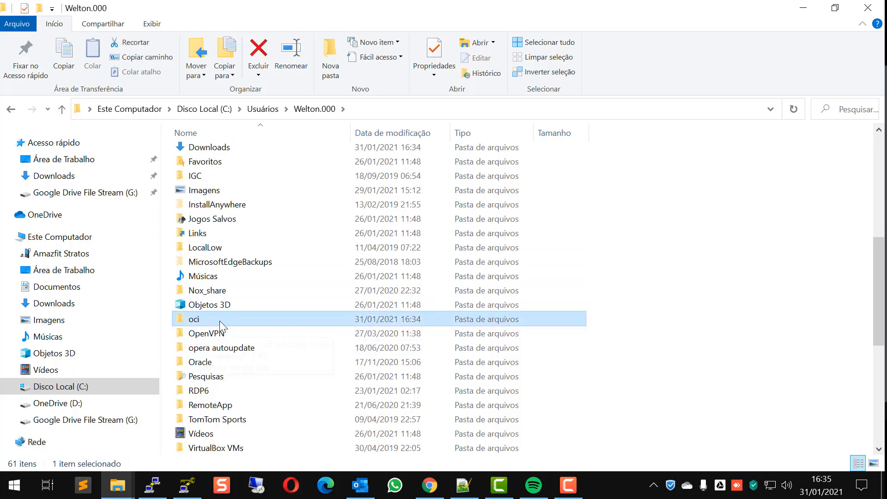
double_click(219, 320)
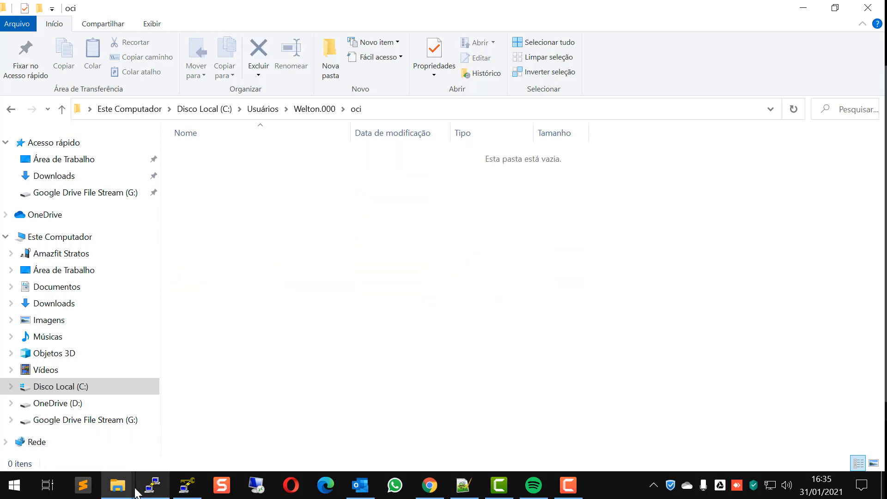
- Copy chave.ppk from the VMLX01 folder into the empty oci folder and minimize that folder's window
left_click(118, 485)
left_click(69, 432)
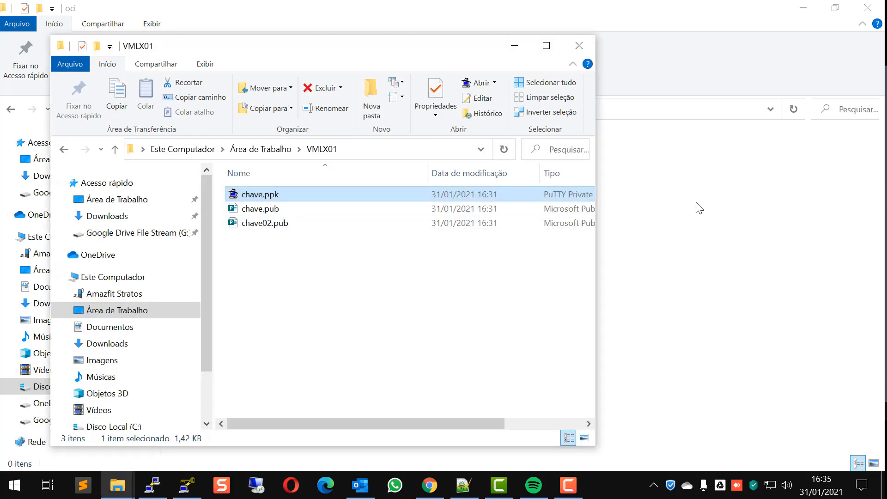
left_click(748, 224)
key("ctrl+v")
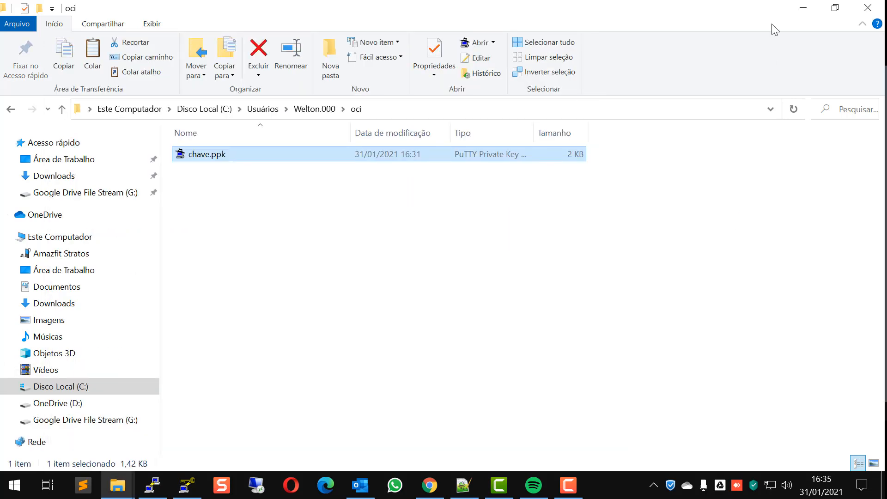
left_click(802, 8)
- In the Oracle Cloud browser window, open the Console Connection resources of instance VMLNX01
left_click(688, 202)
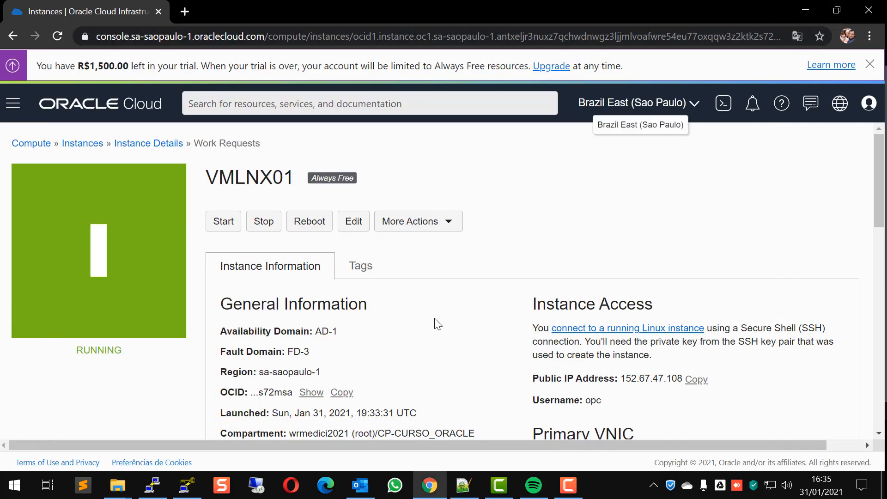
scroll(433, 320, "down", 3)
scroll(430, 319, "down", 12)
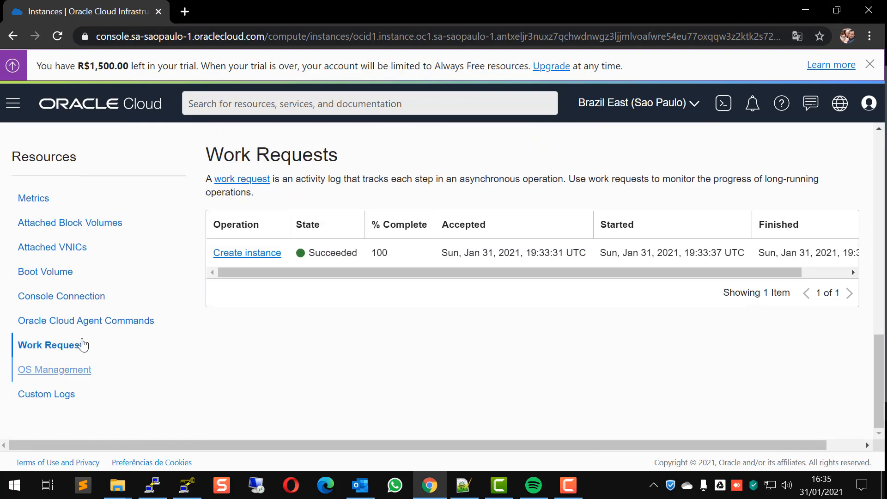
left_click(70, 303)
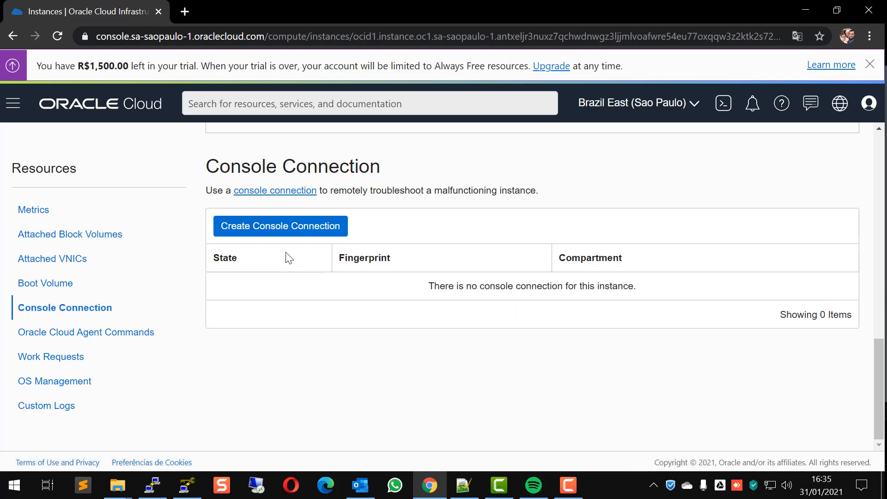
- Create a console connection for the instance using chave.pub from the VMLX01 folder as the public key file
left_click(319, 230)
left_click(500, 234)
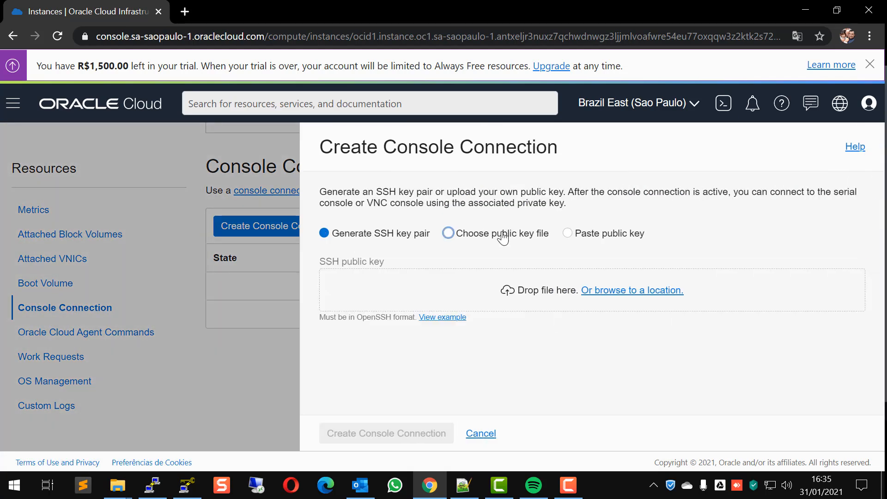
left_click(601, 290)
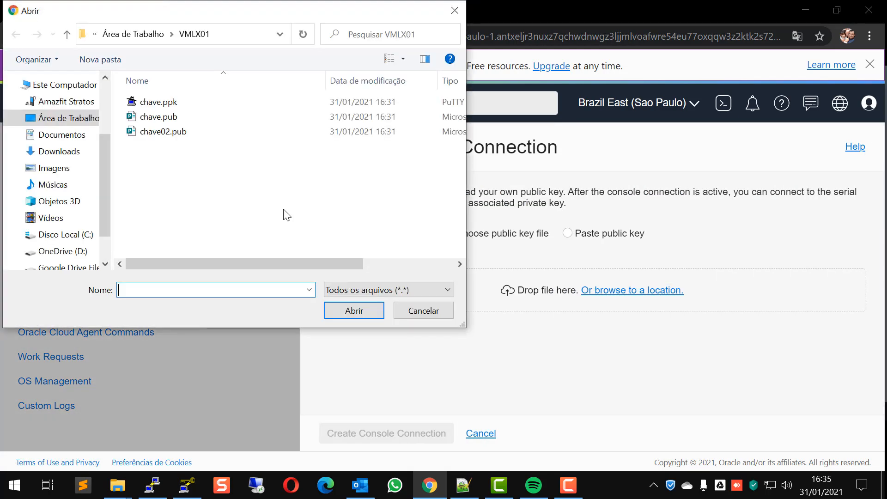
left_click(157, 117)
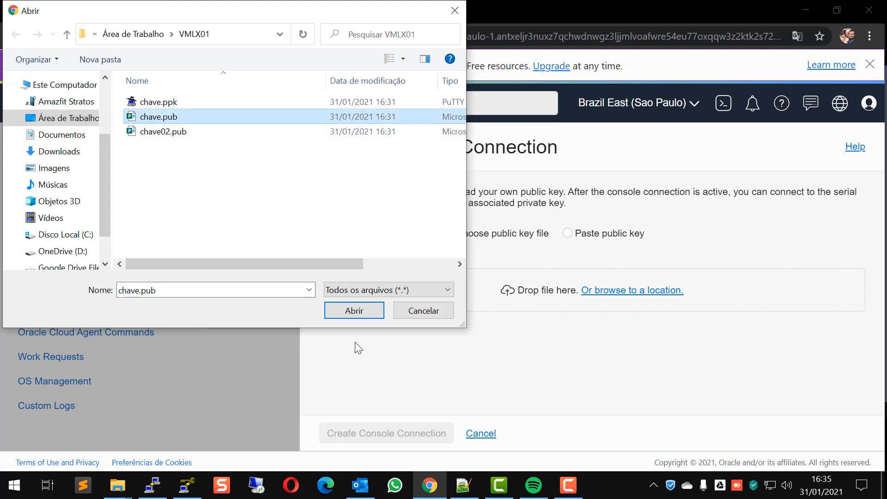
left_click(355, 311)
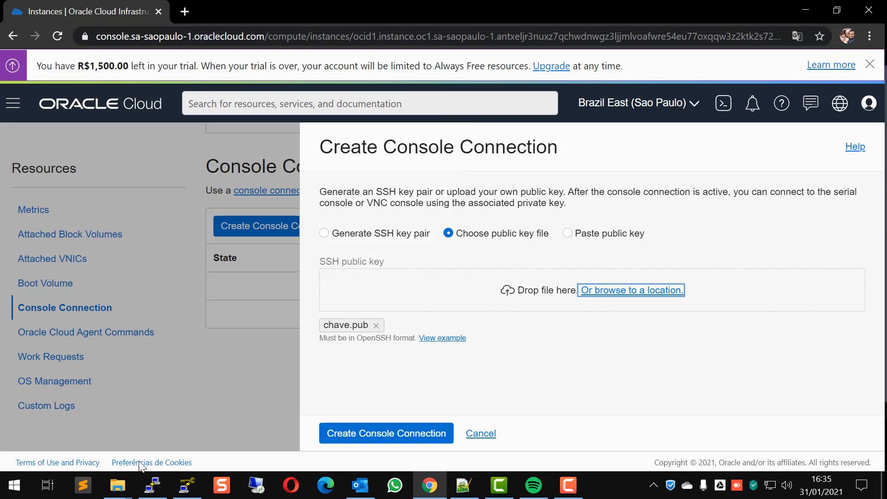
left_click(360, 439)
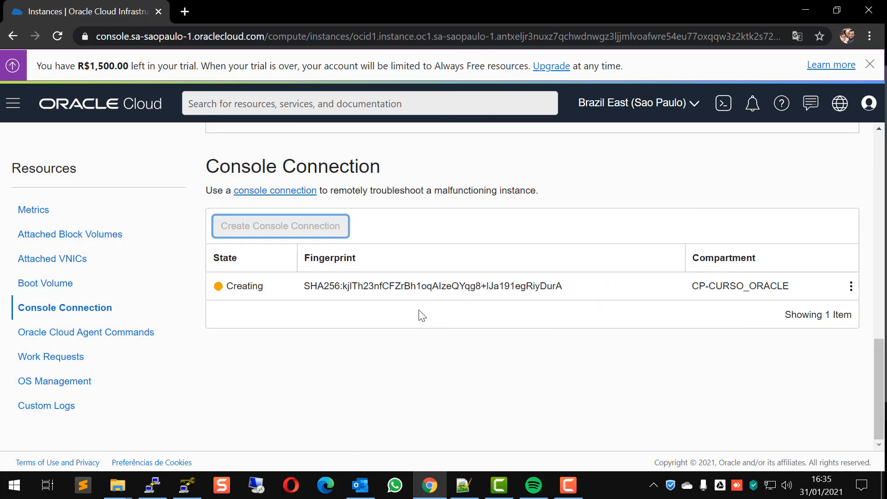
- Once the console connection is active, copy its VNC connection command for Windows
scroll(497, 304, "up", 15)
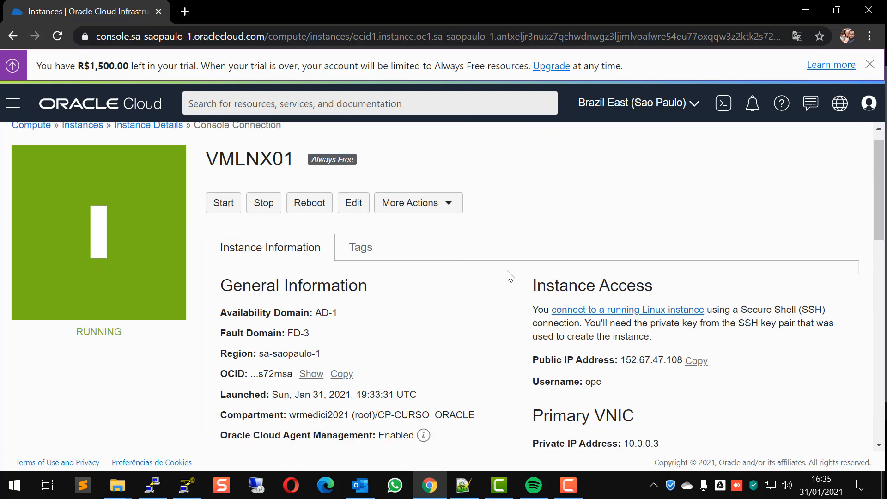
scroll(510, 276, "down", 15)
scroll(514, 282, "up", 2)
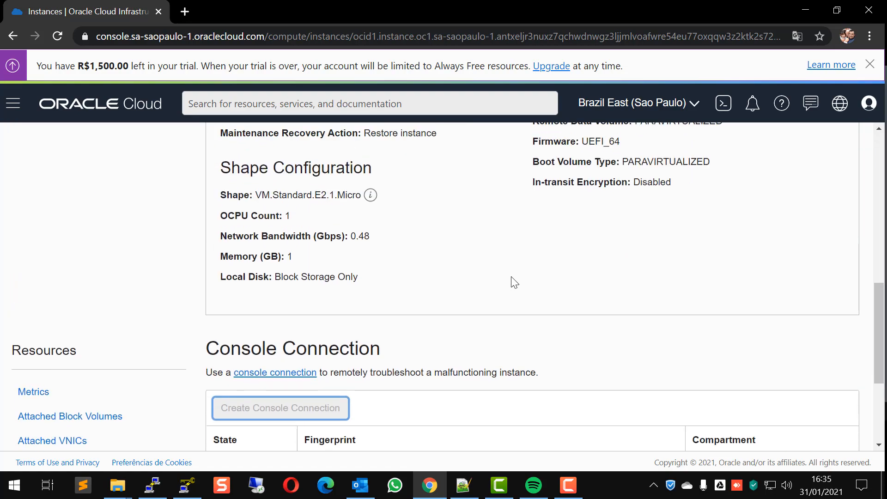
scroll(514, 282, "up", 8)
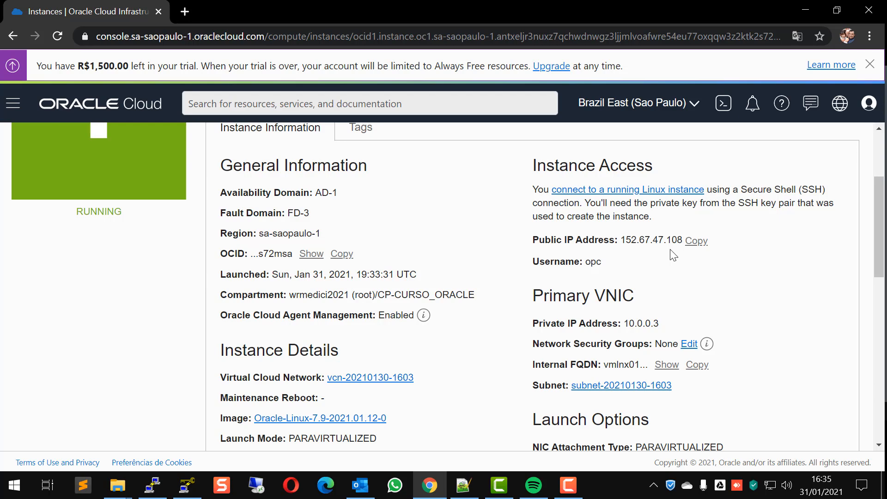
scroll(574, 254, "down", 12)
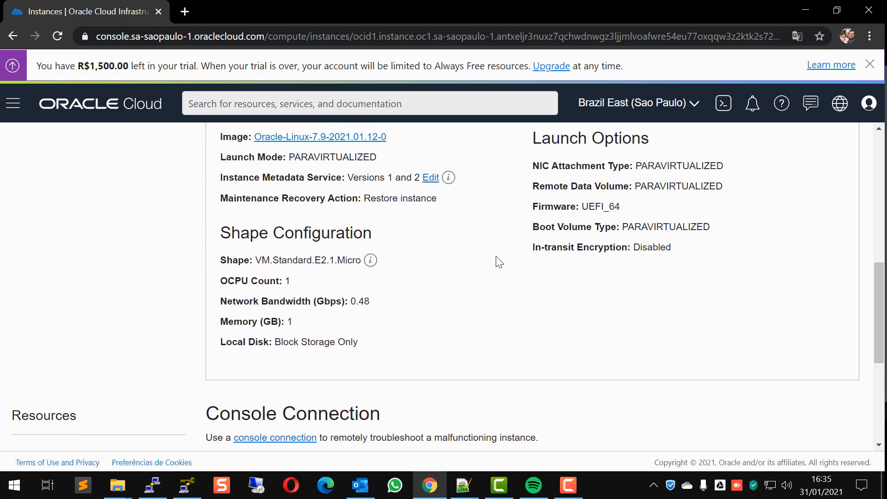
scroll(547, 274, "down", 1)
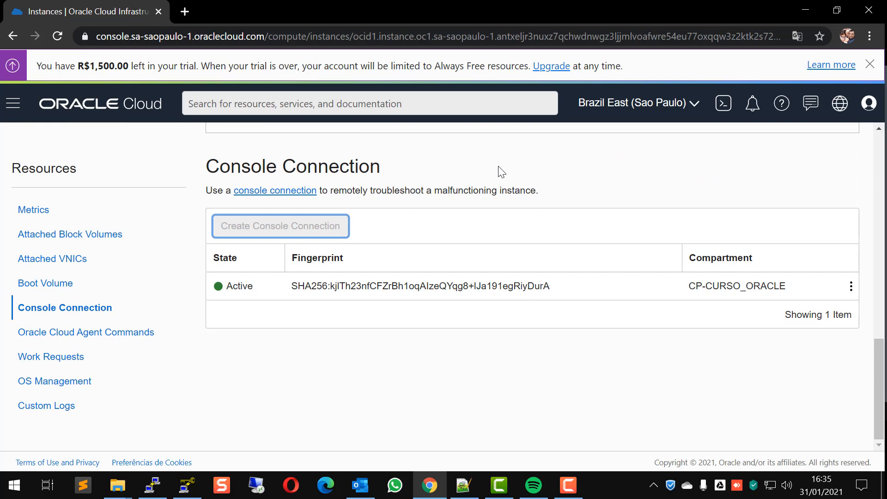
left_click(851, 286)
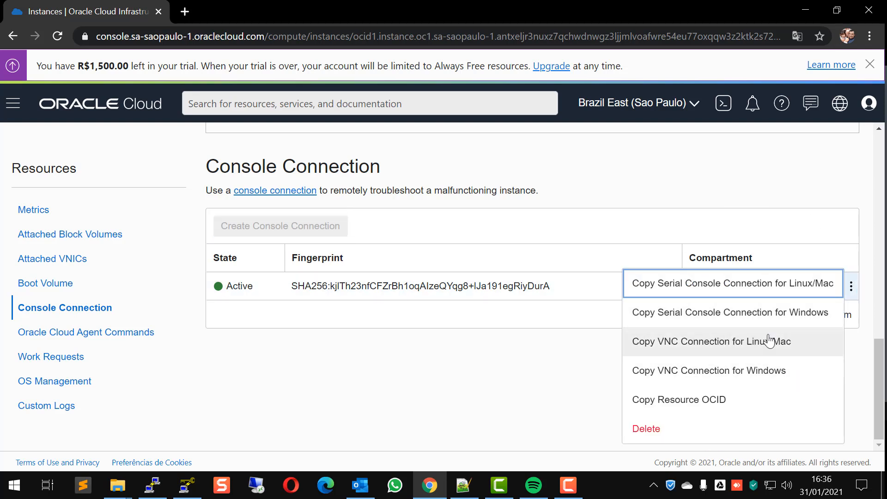
left_click(721, 369)
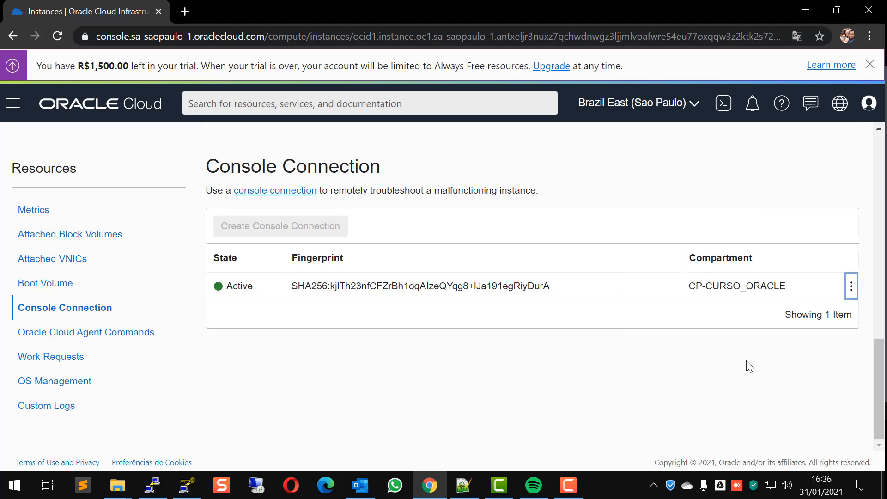
- Open Windows PowerShell as administrator
right_click(10, 494)
left_click(116, 315)
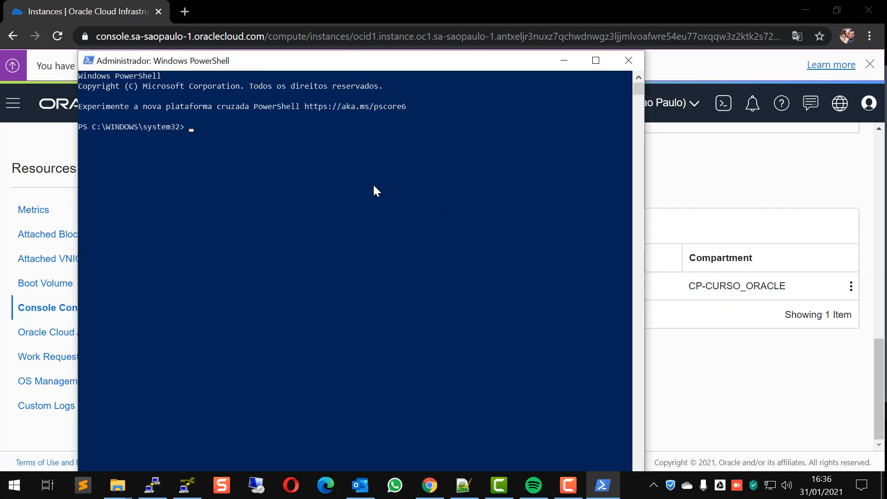
right_click(373, 184)
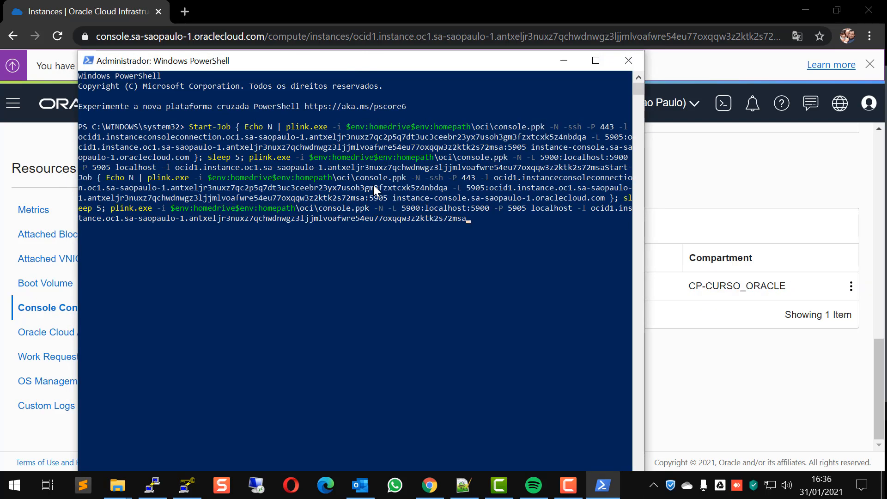
key("ctrl+c")
key("ctrl+c")
key("Return")
key("Return")
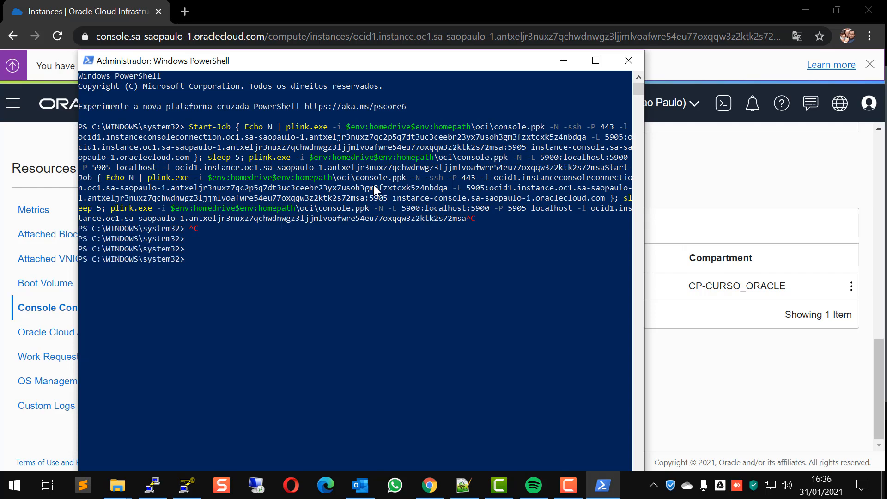
type("c,s")
key("Return")
type("cls")
key("Return")
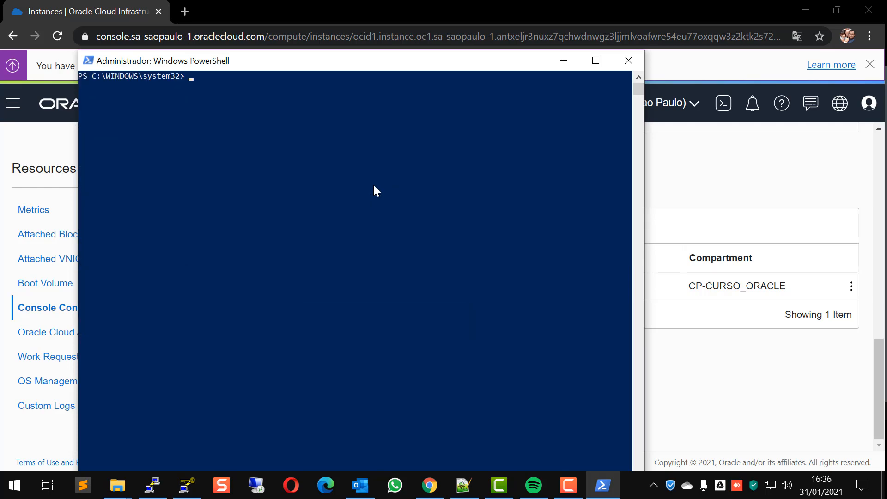
- Run the copied VNC connection command in PowerShell and shift the console window slightly
right_click(358, 176)
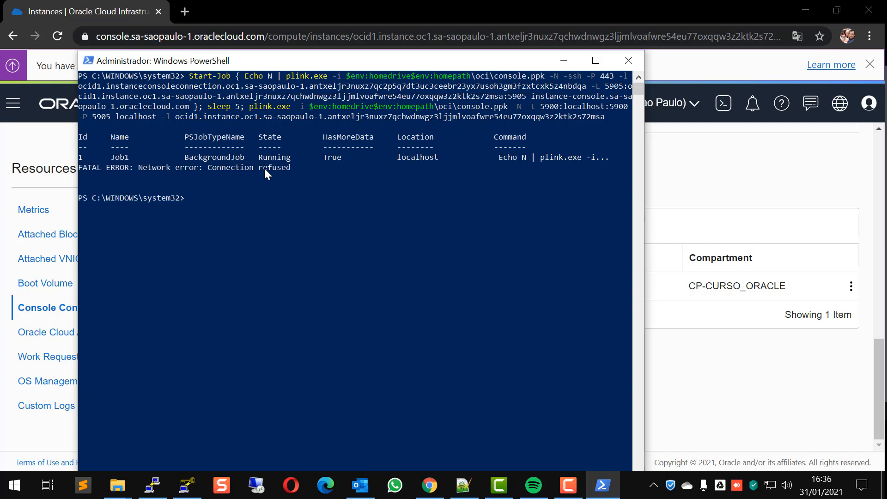
left_click_drag(337, 66, 321, 55)
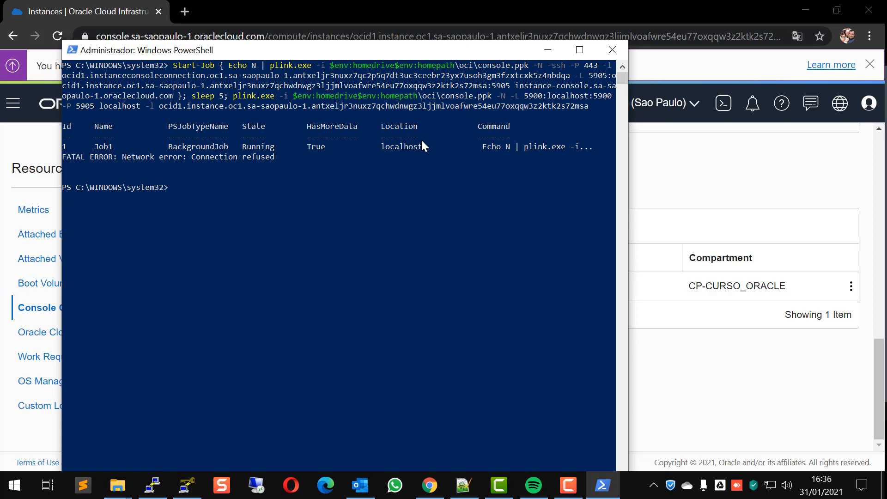
- Switch to the oci folder in File Explorer, rename chave.ppk to console.ppk and minimize the window
left_click(118, 485)
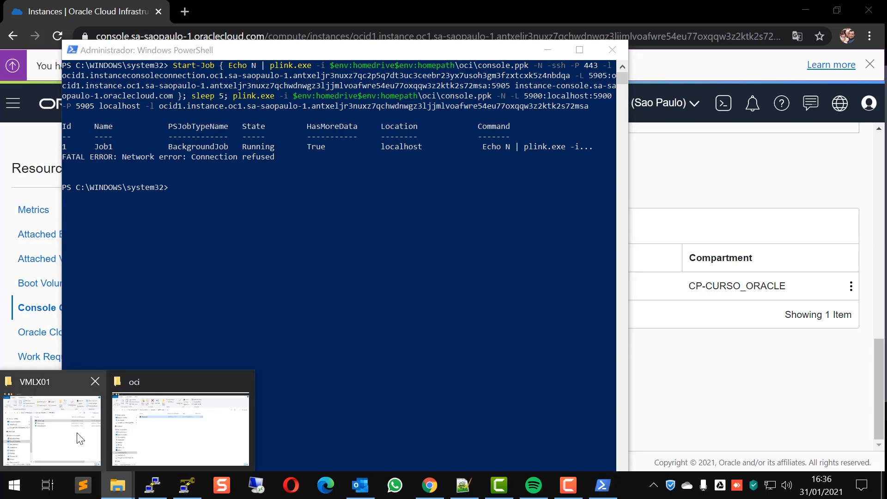
left_click(157, 418)
key("F2")
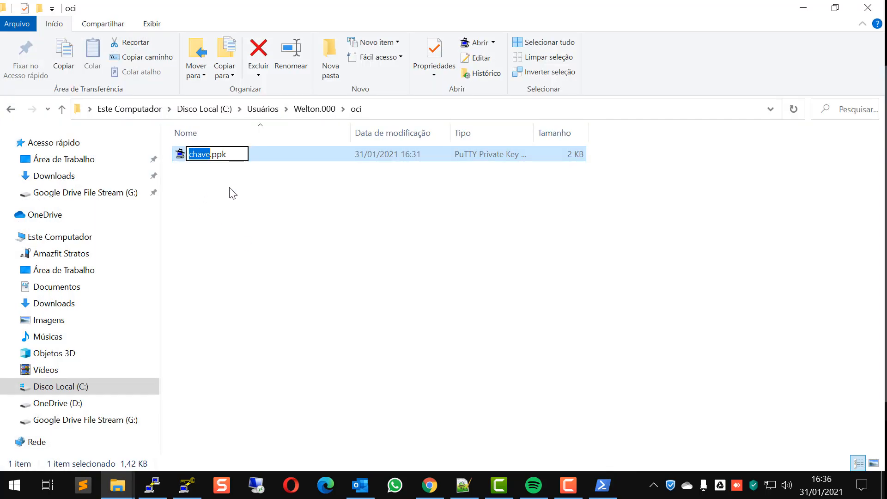
type("console")
key("Return")
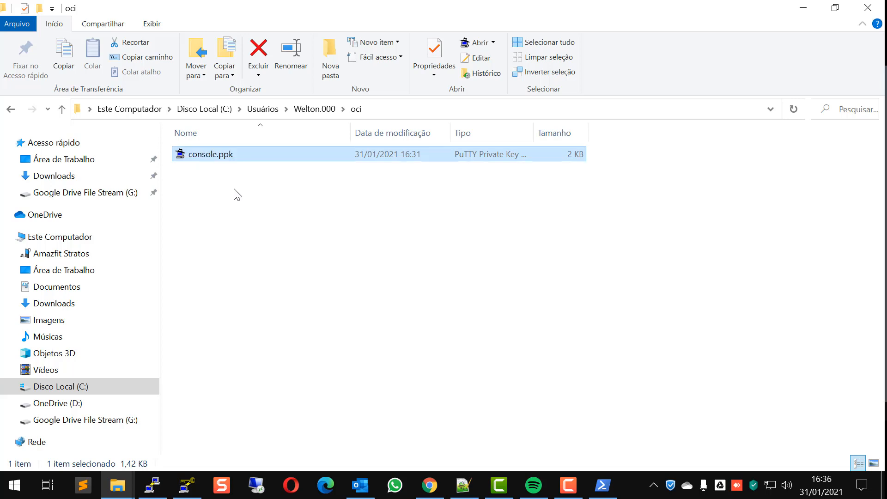
left_click(803, 8)
- Rerun the previous VNC connection command in PowerShell and answer y to update the cached host key
key("Up")
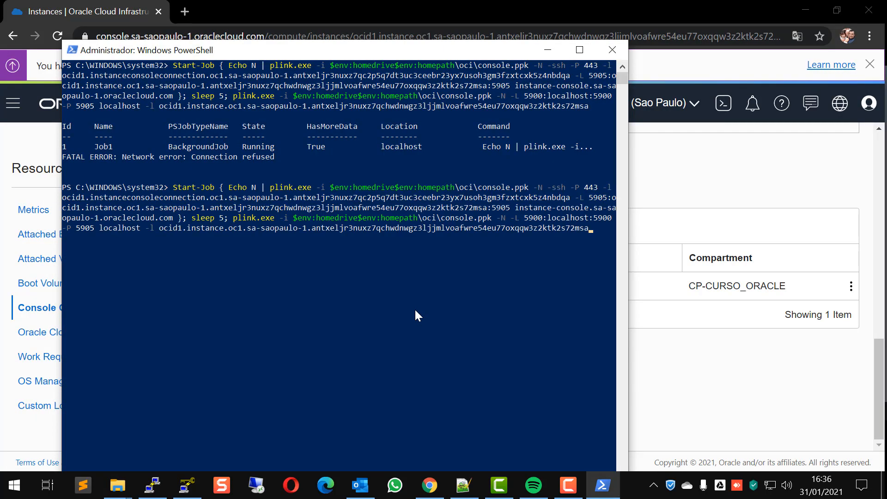
key("Return")
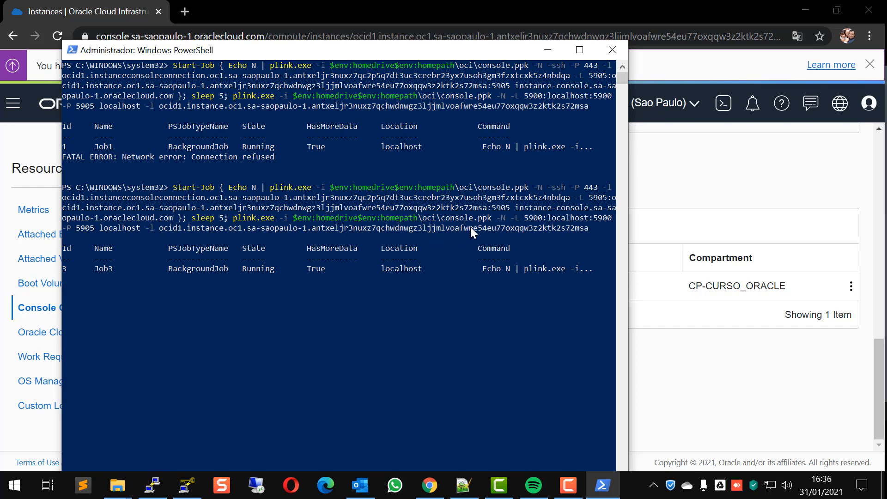
left_click_drag(443, 218, 491, 217)
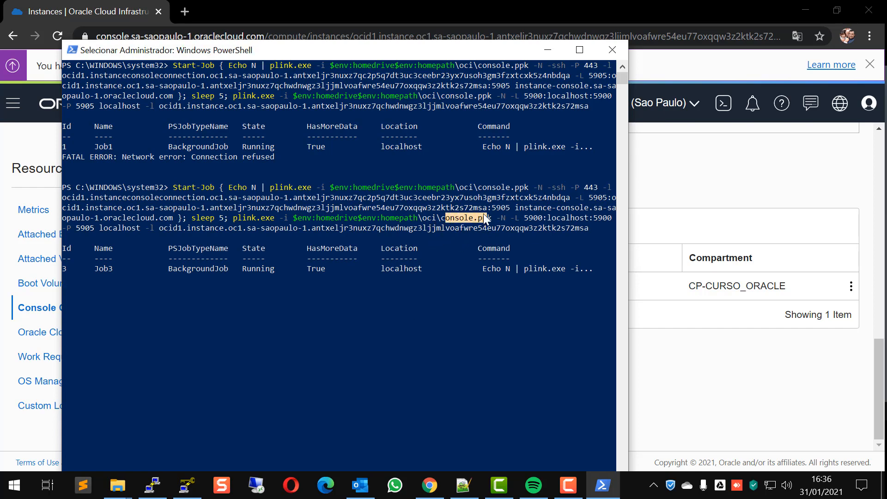
left_click(474, 309)
key("Escape")
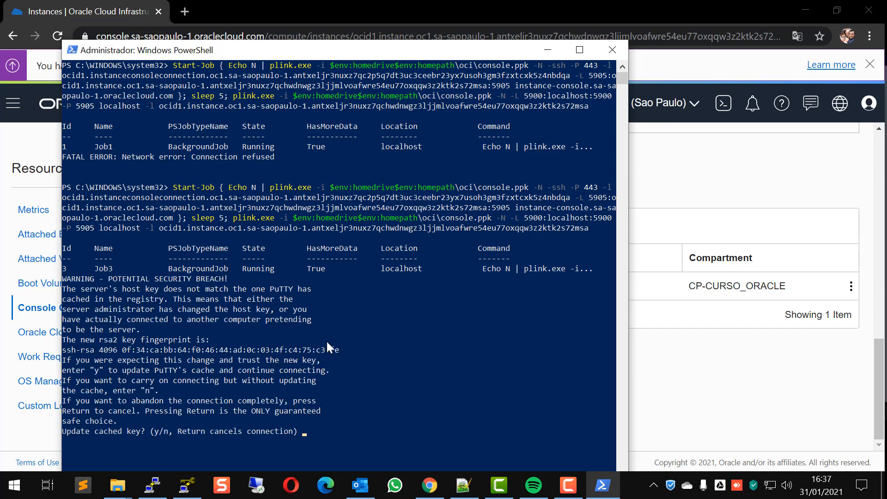
type("y")
key("Return")
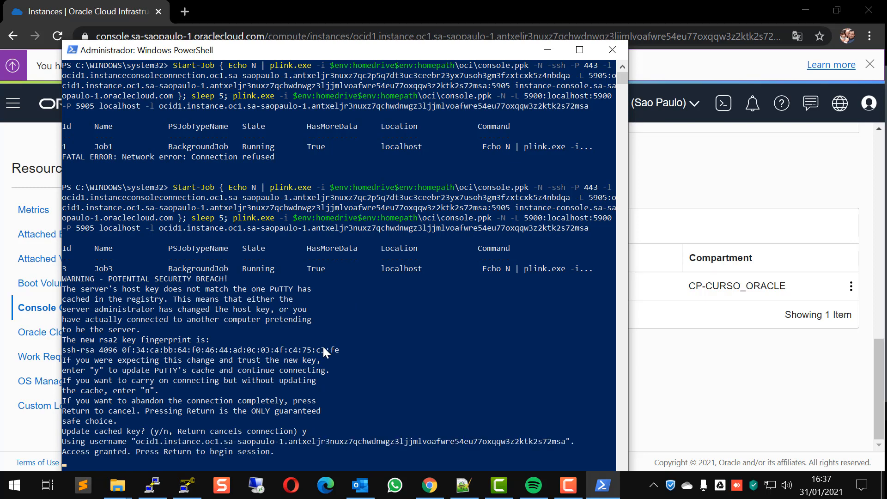
- Open VNC Viewer and connect to the console at localhost:5900
left_click(15, 485)
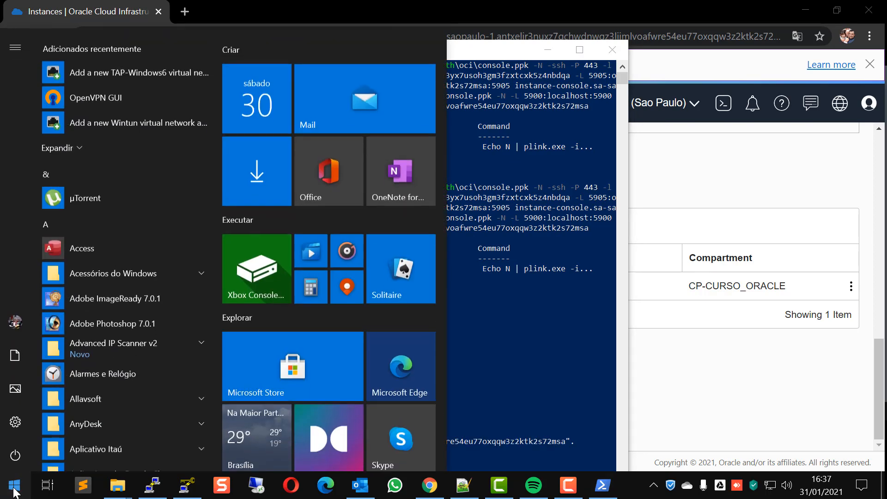
left_click(15, 488)
type("vnc")
left_click(133, 99)
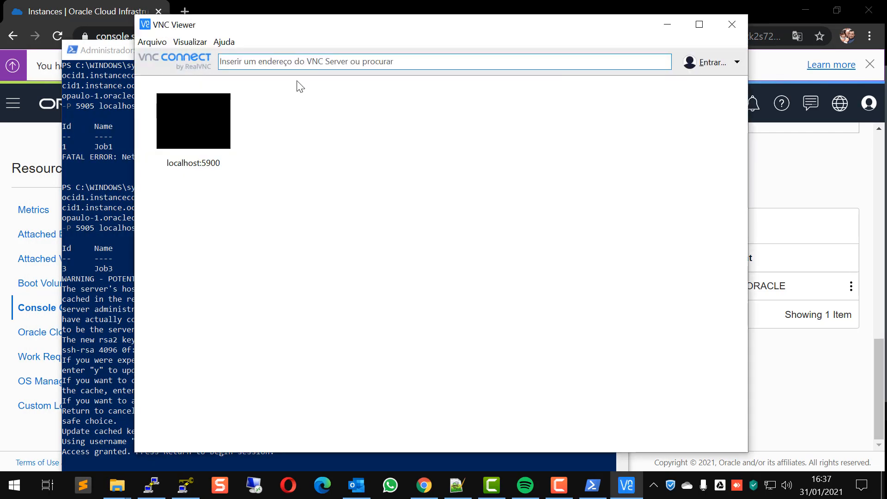
left_click(305, 55)
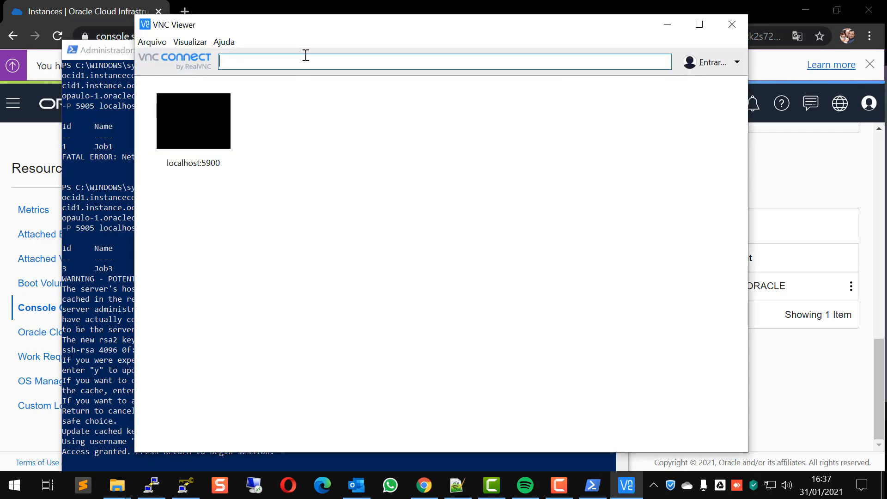
type("localhost")
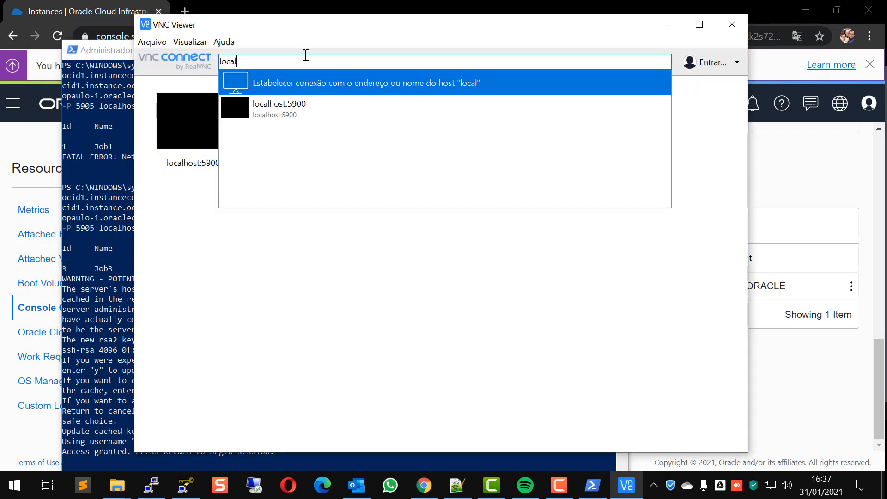
type(":5900")
key("Return")
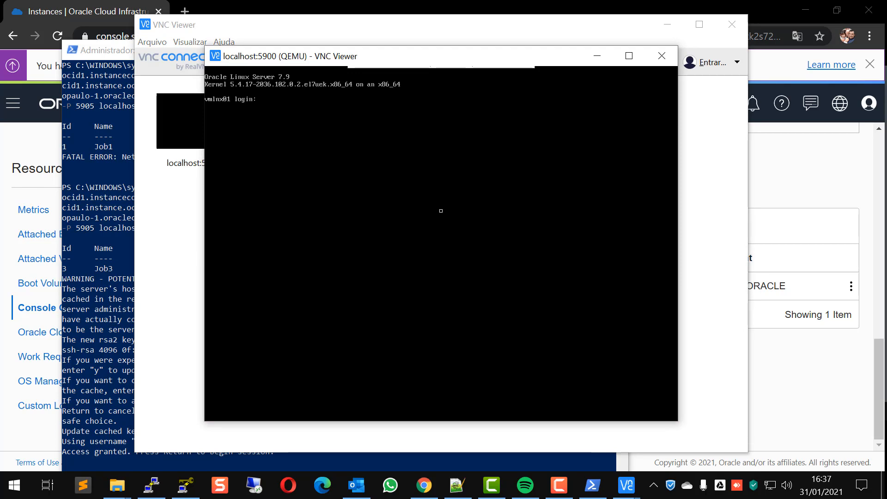
- Return to the VMLNX01 details page in Oracle Cloud and copy the instance's public IP address
left_click(815, 196)
scroll(815, 196, "up", 8)
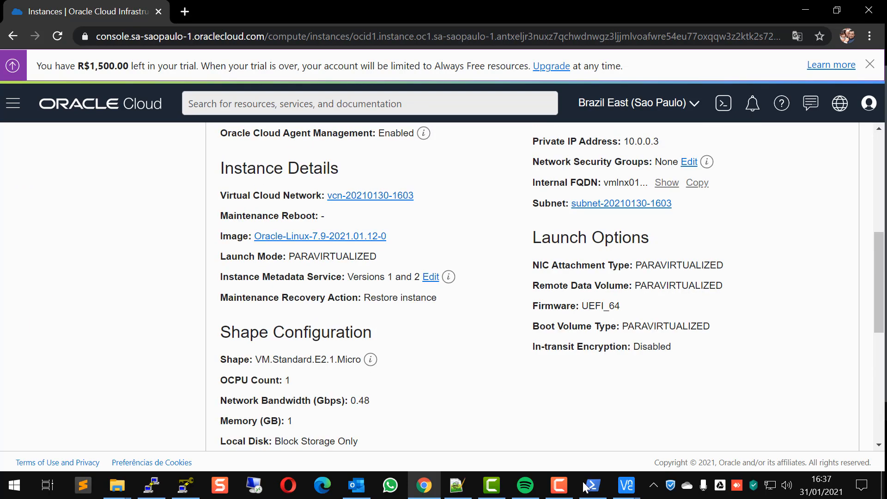
scroll(656, 324, "up", 4)
left_click(697, 267)
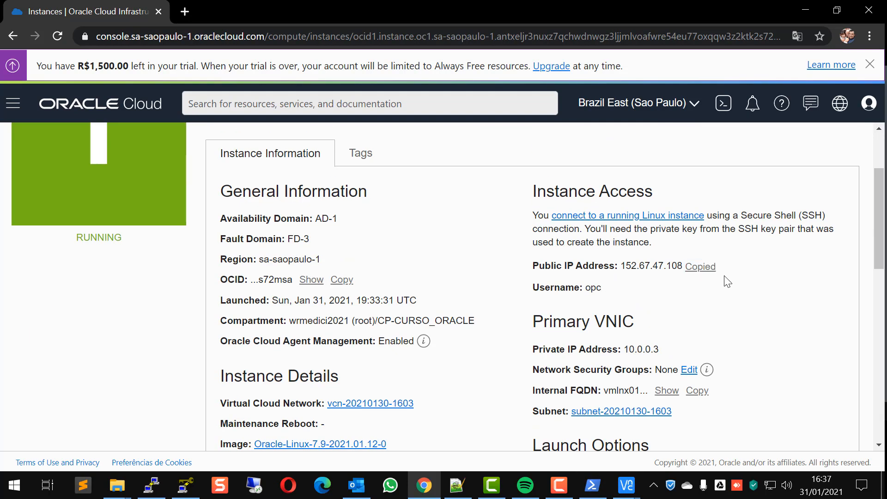
scroll(728, 281, "up", 2)
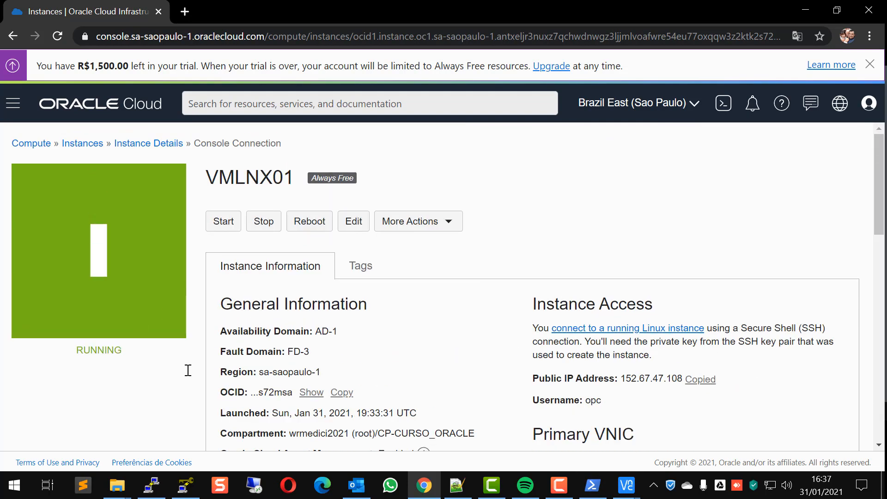
left_click(699, 379)
- Open PuTTY and set the host name to 152.67.47.108
left_click(152, 485)
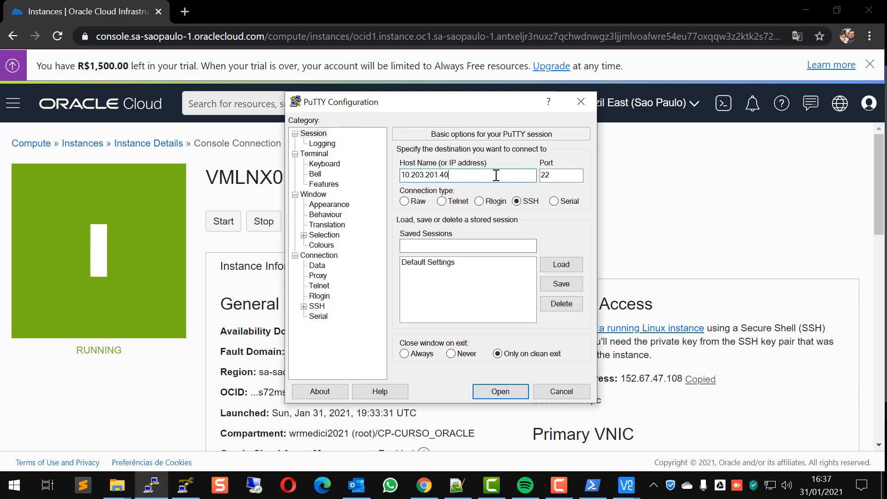
double_click(496, 175)
type("152.67.47.108")
- Choose the private key file in the desktop folder VMLX01 for SSH authentication and open the PuTTY session
left_click(303, 307)
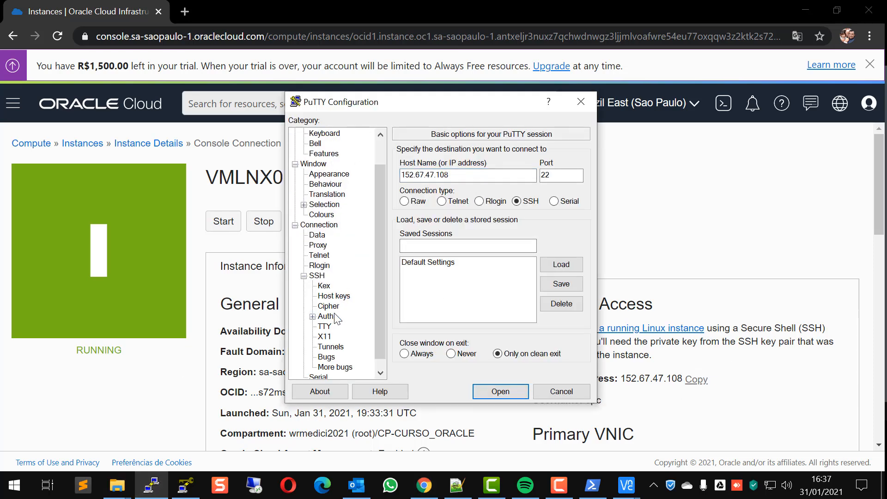
left_click(326, 316)
left_click(561, 296)
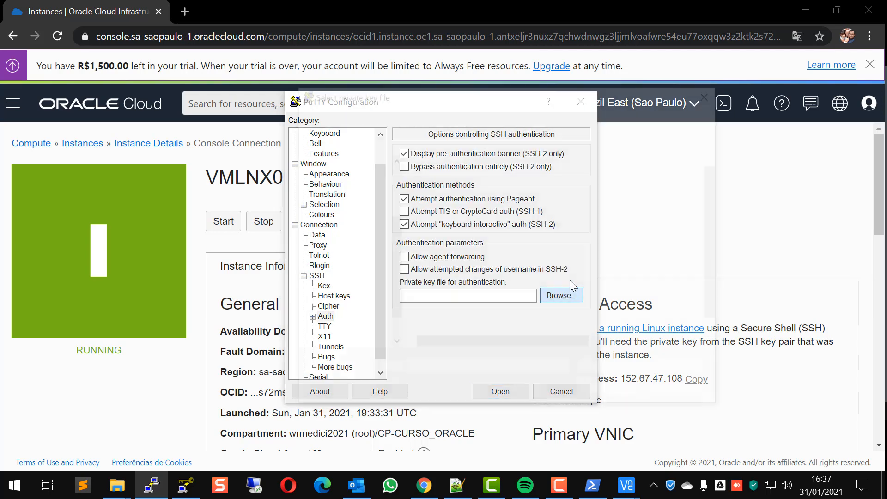
left_click(356, 199)
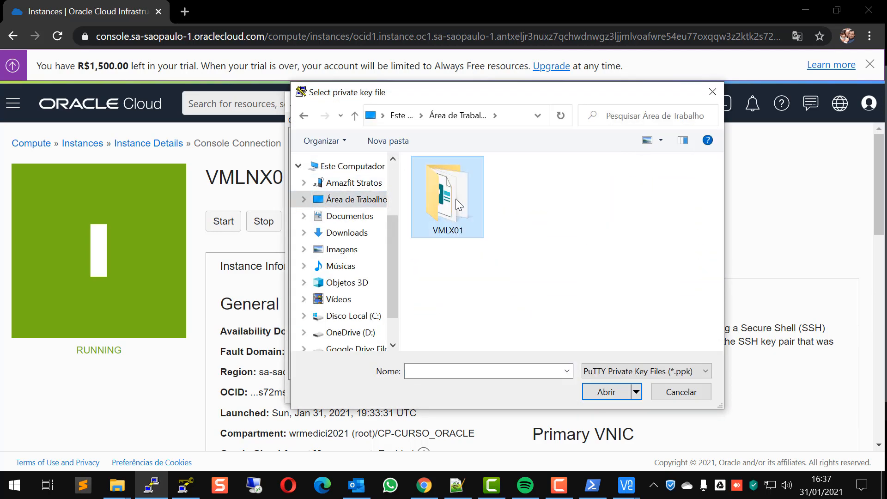
double_click(455, 199)
double_click(462, 181)
left_click(508, 388)
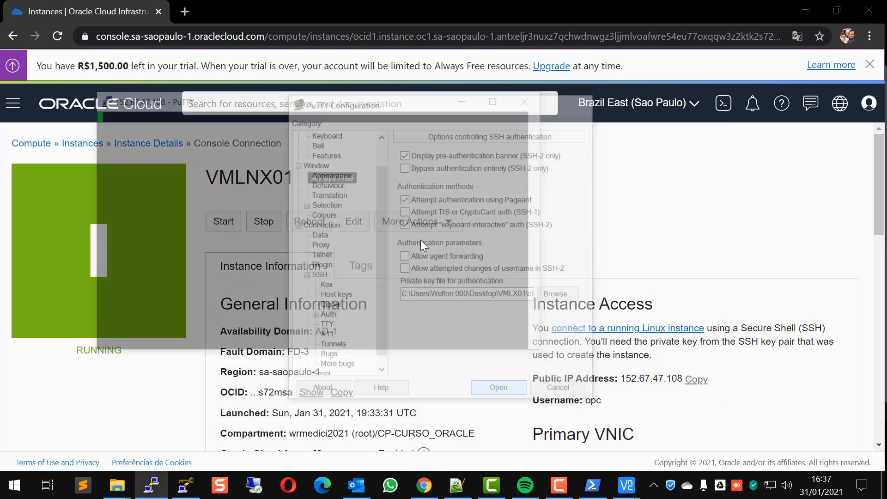
left_click(387, 342)
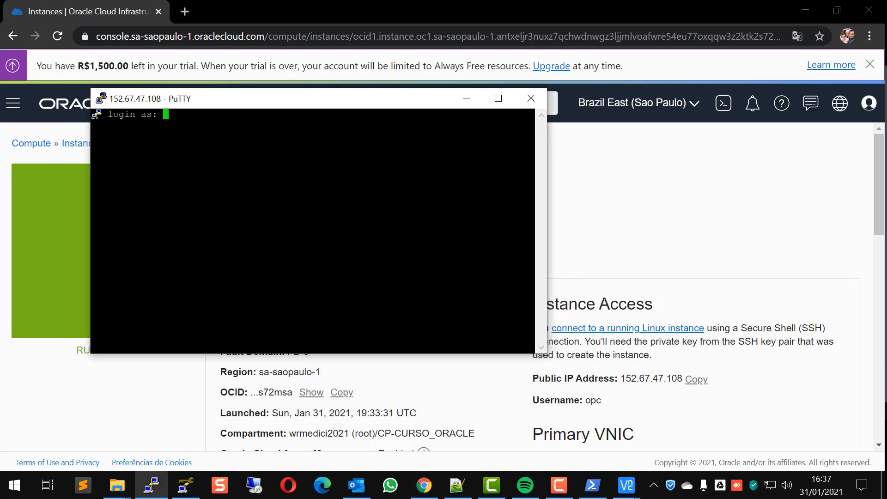
- Log in to the SSH session as opc and test the shell prompt with a few blank lines
type("opc")
key("Return")
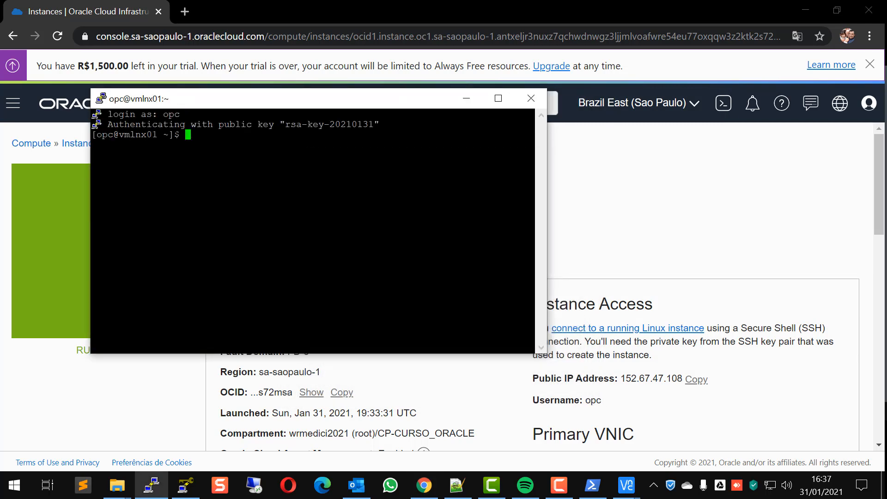
key("Return")
key("Return")
key("Return")
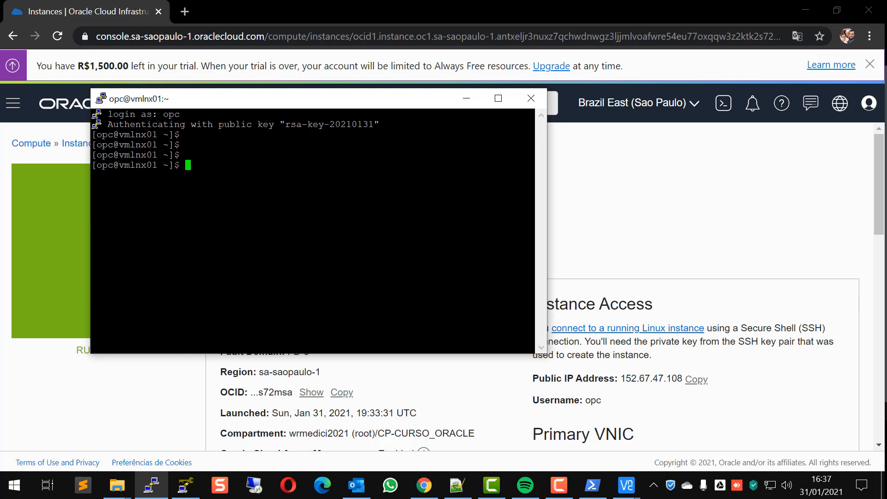
- Go back to the instance page in Oracle Cloud and open the primary VNIC VMLNX01 from its attached VNICs
left_click(634, 222)
scroll(481, 247, "down", 10)
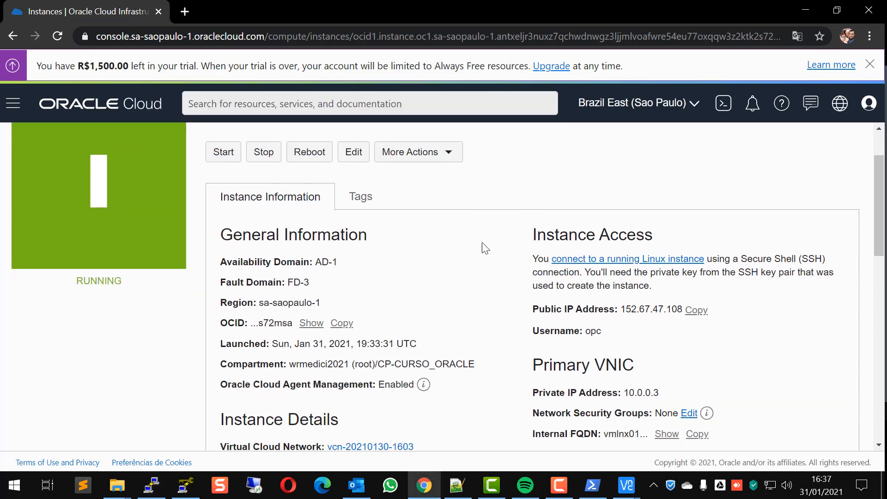
scroll(291, 290, "down", 2)
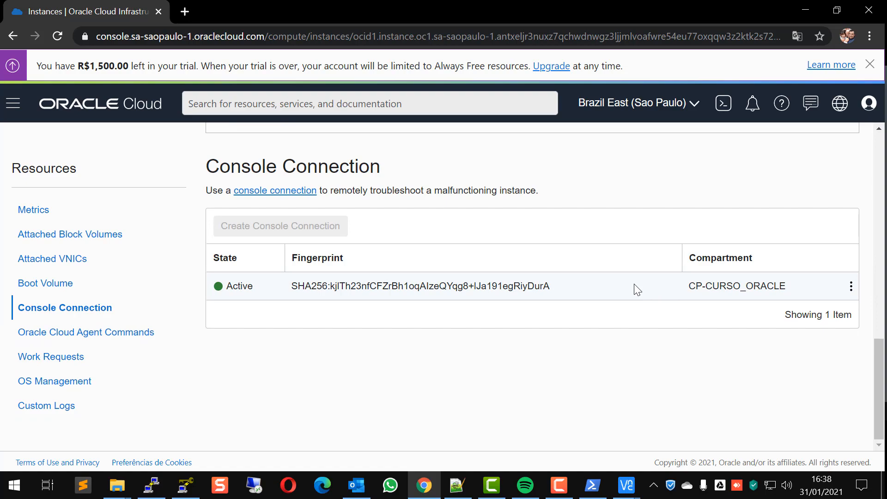
scroll(636, 290, "up", 12)
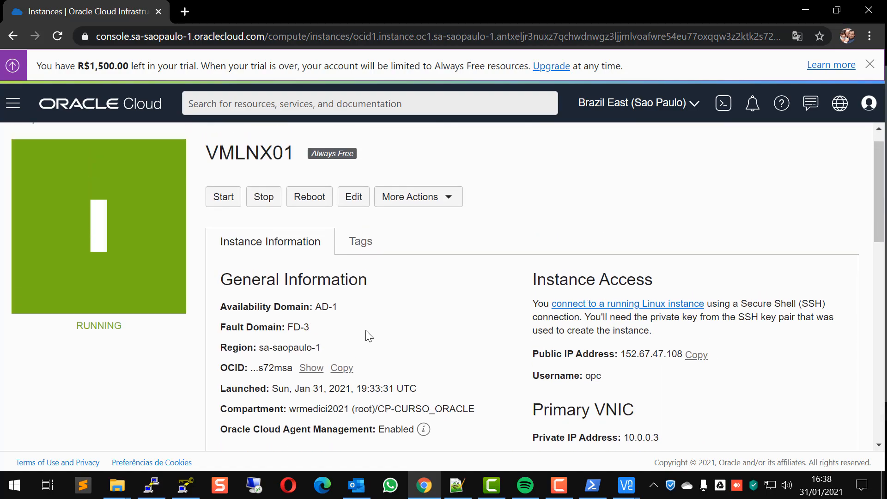
scroll(368, 336, "down", 10)
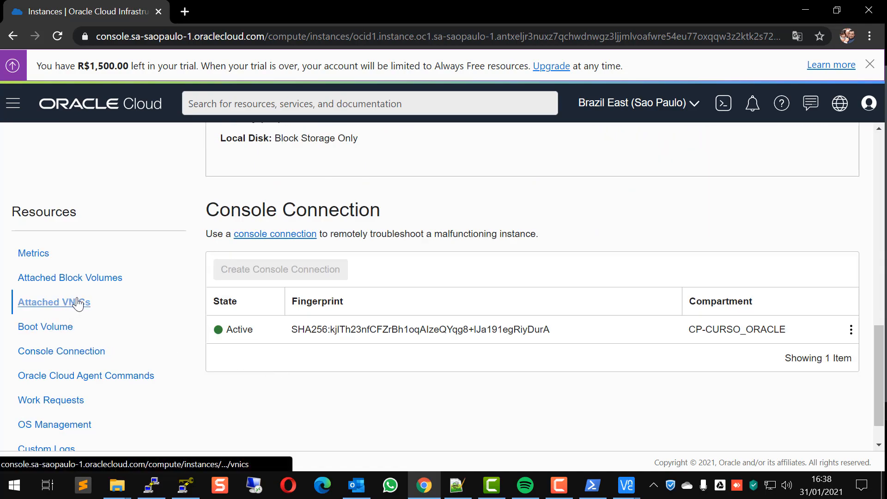
left_click(78, 304)
scroll(152, 303, "down", 1)
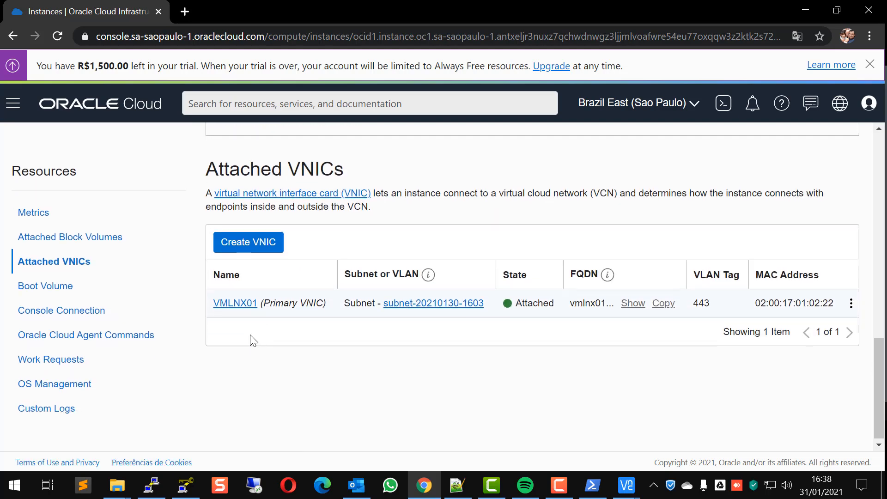
left_click(221, 301)
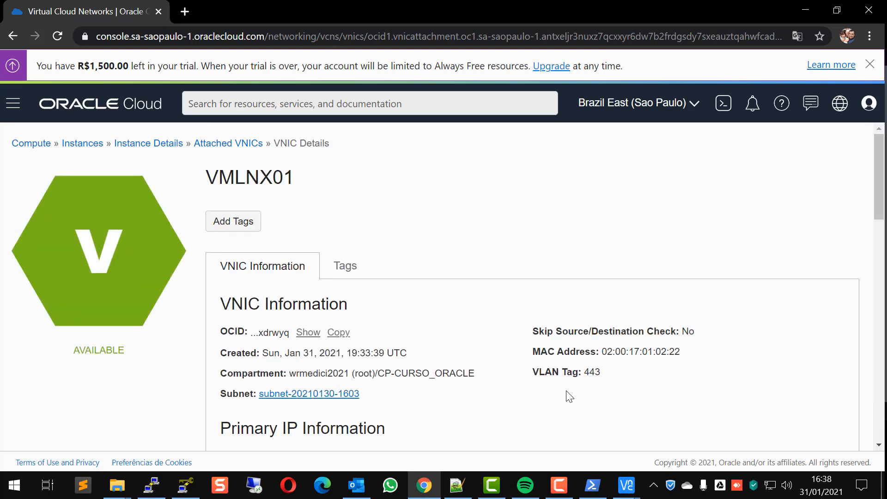
- Edit the VNIC's primary private IP address 10.0.0.3, set its public IP type to No Public IP and save the update
scroll(255, 235, "down", 8)
left_click(44, 242)
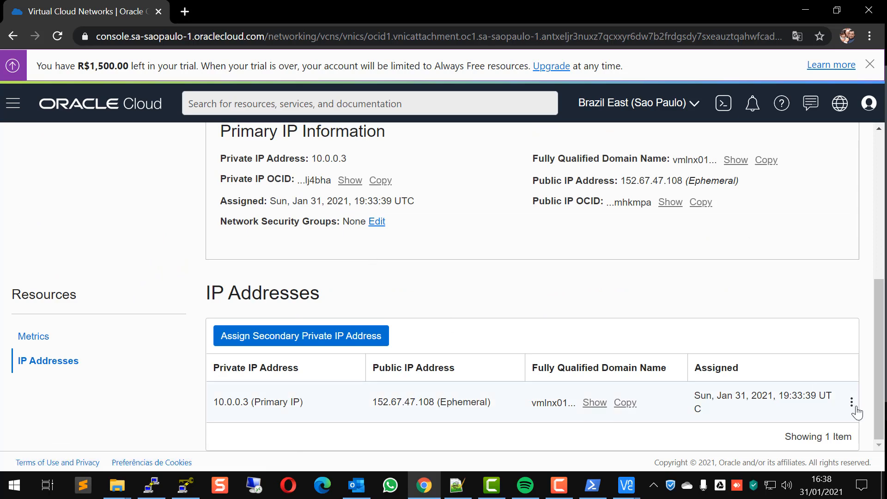
left_click(851, 401)
left_click(748, 399)
scroll(599, 353, "down", 2)
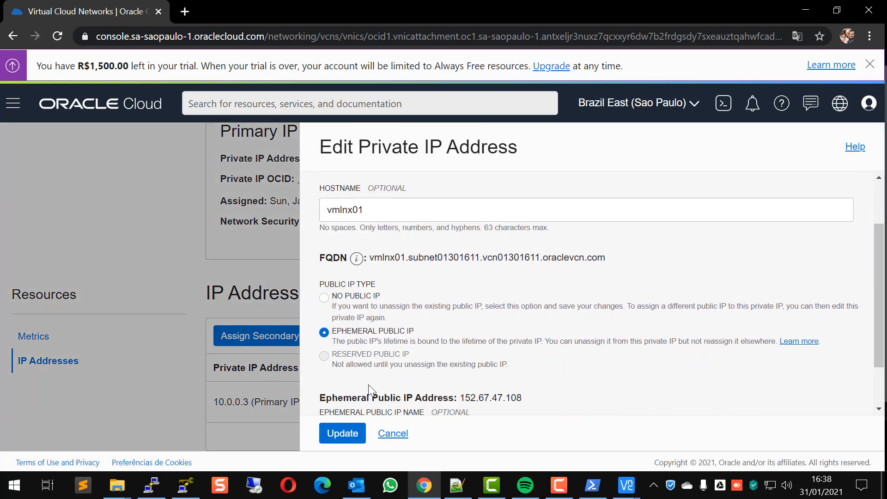
left_click(350, 298)
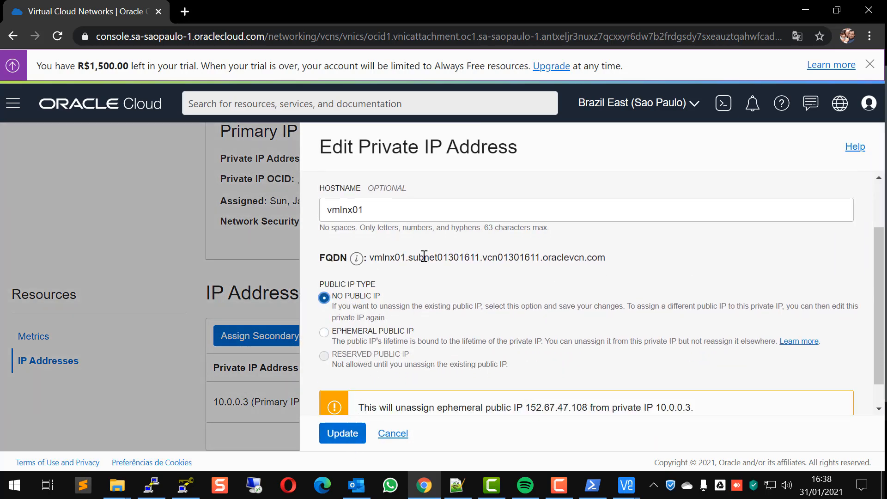
left_click(325, 333)
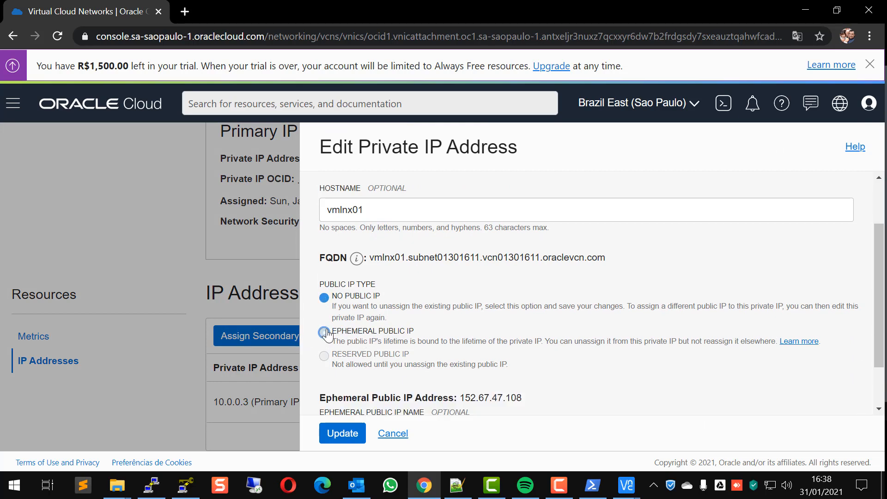
scroll(411, 338, "down", 2)
left_click(325, 237)
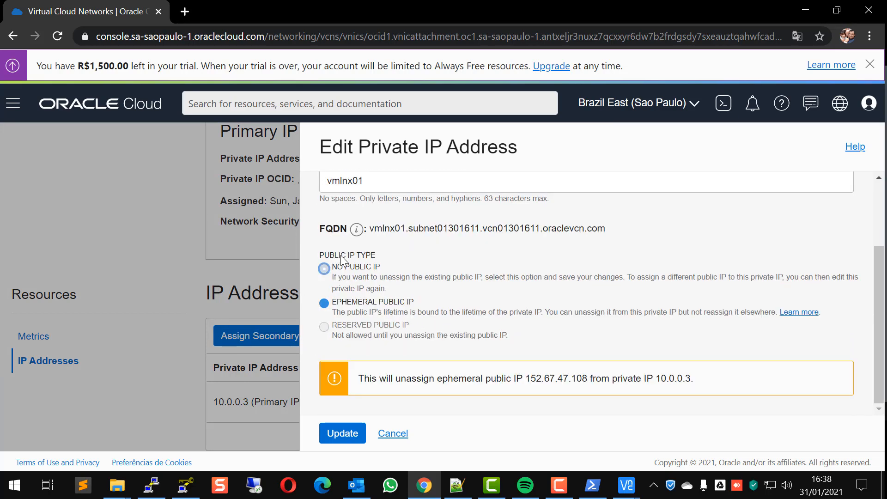
left_click(344, 433)
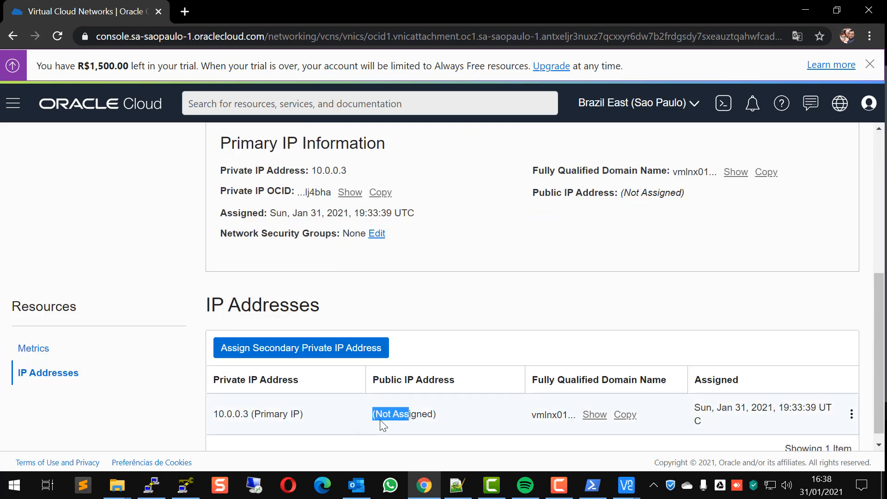
- Check the open PuTTY session, then switch to the VNC console and submit several blank logins to test its response
left_click(151, 485)
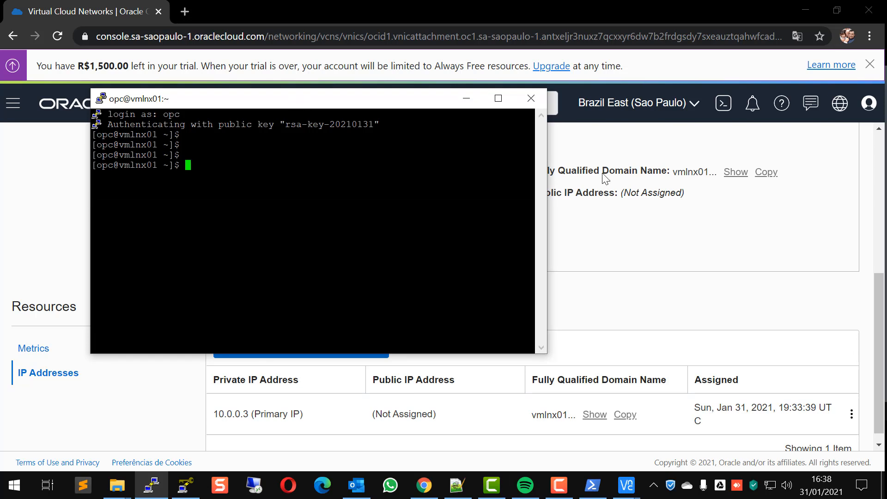
mouse_move(626, 485)
left_click(687, 432)
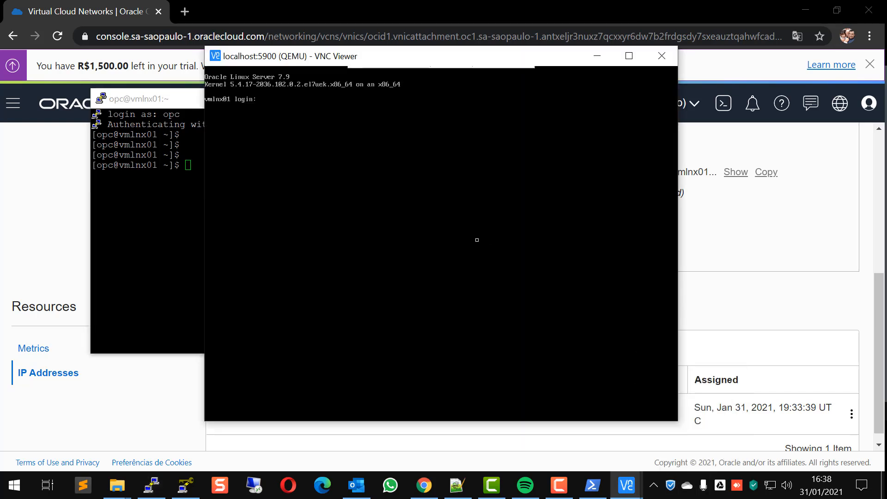
key("Return")
key("Return")
key("Return")
key("Return")
key("Return")
key("Return")
key("Return")
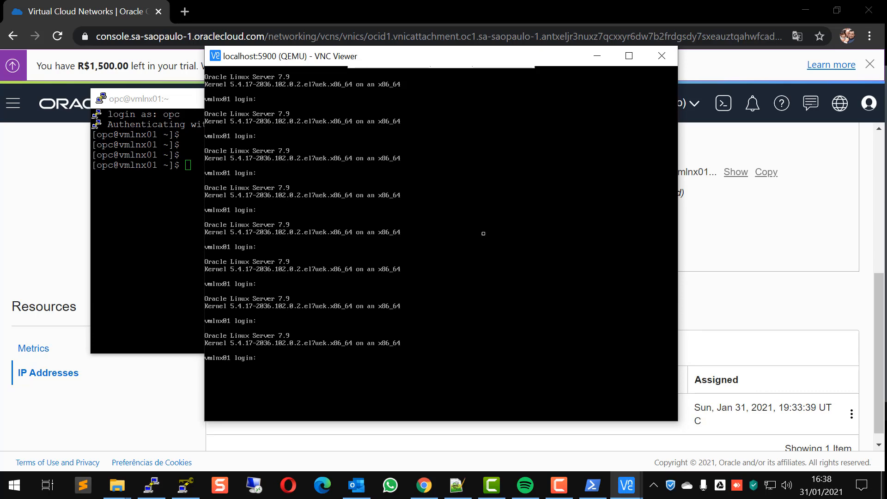
- Return to the VMLNX01 VNIC page in Oracle Cloud and locate the link back to the Instances list
left_click(714, 197)
scroll(724, 268, "up", 5)
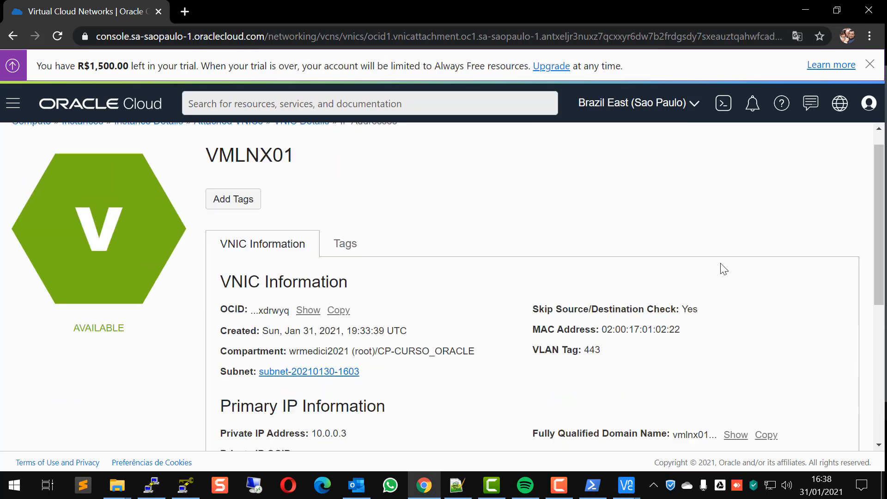
scroll(722, 269, "up", 2)
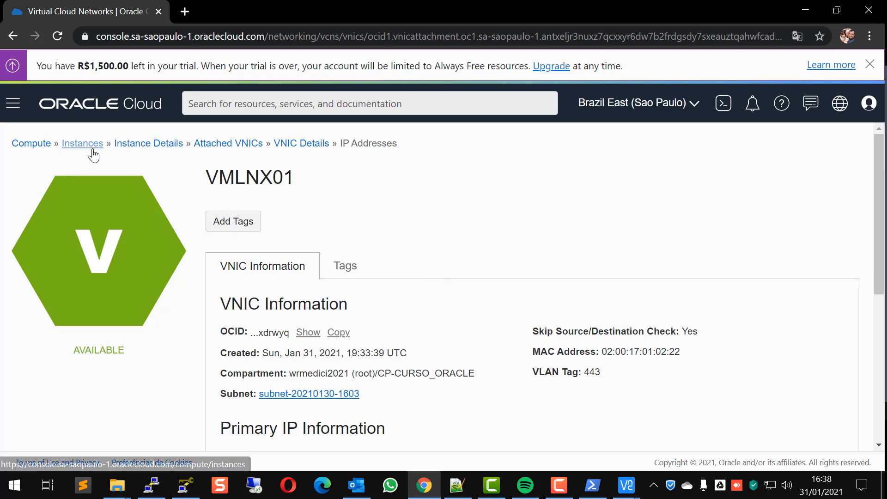